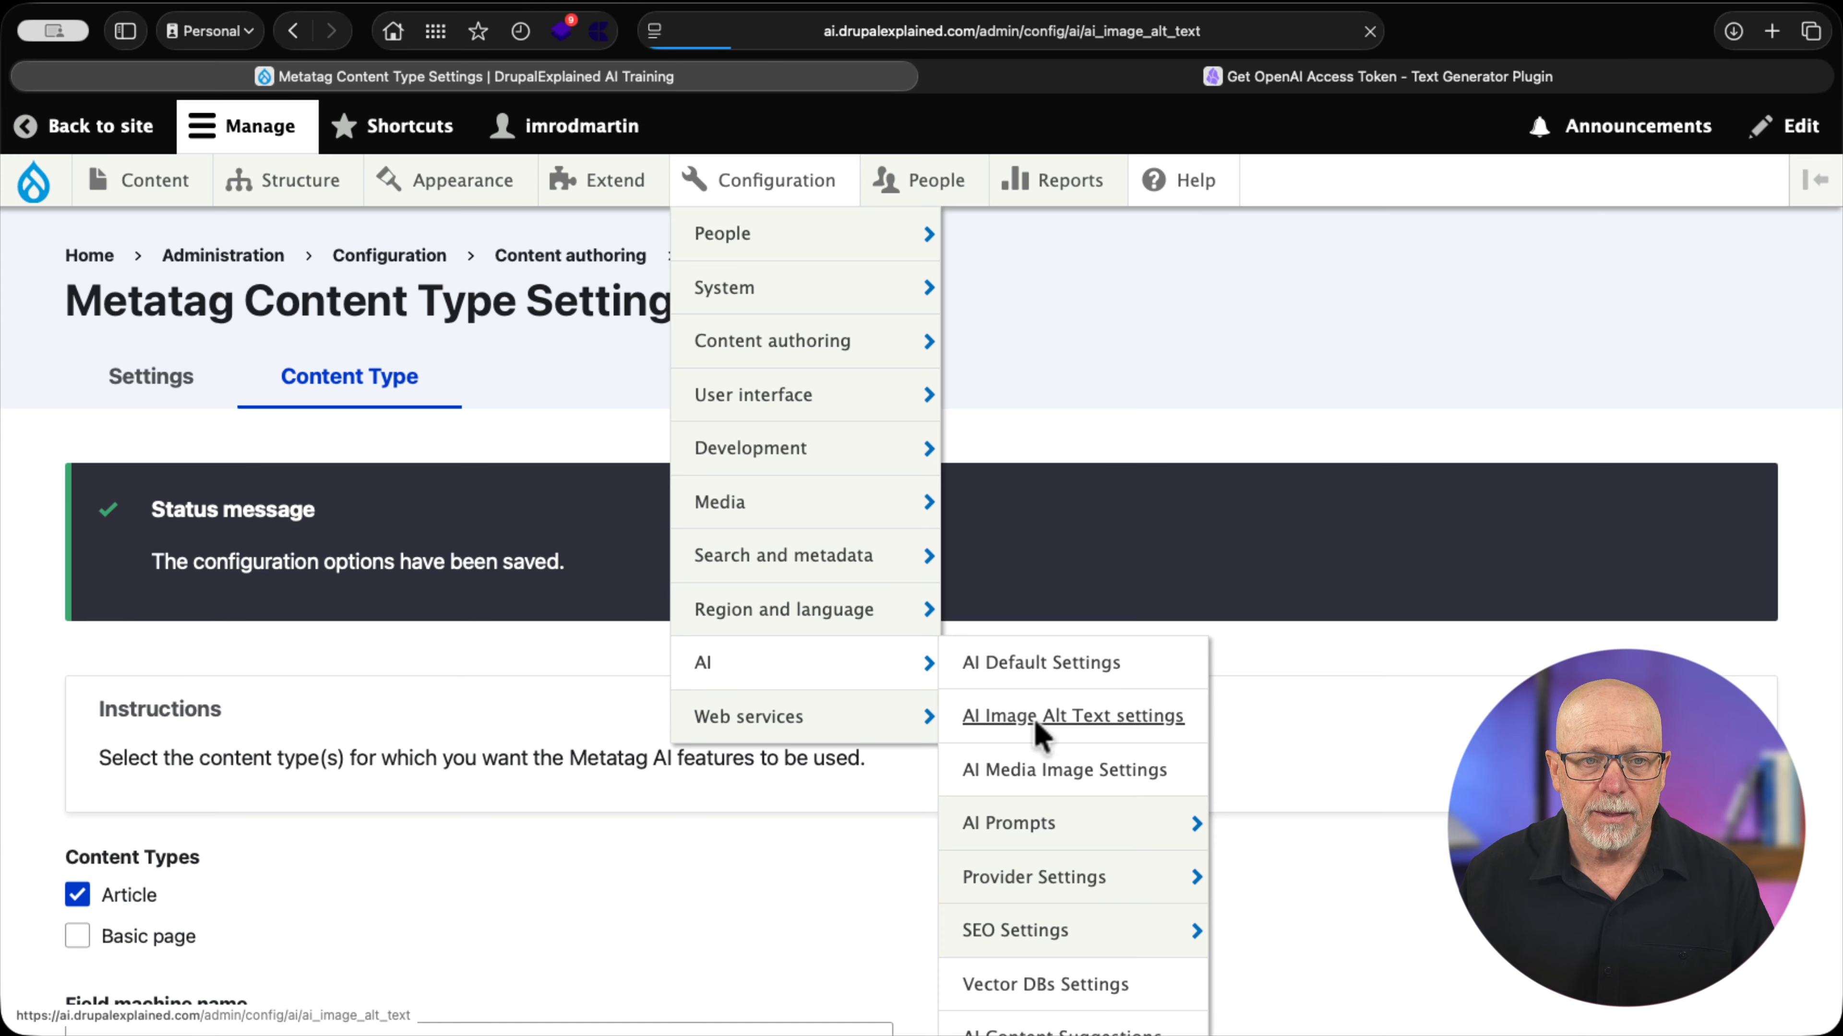
- Enable alt text autogeneration on upload in the AI Image Alt Text settings and save the configuration
scroll(1037, 737, "down", 5)
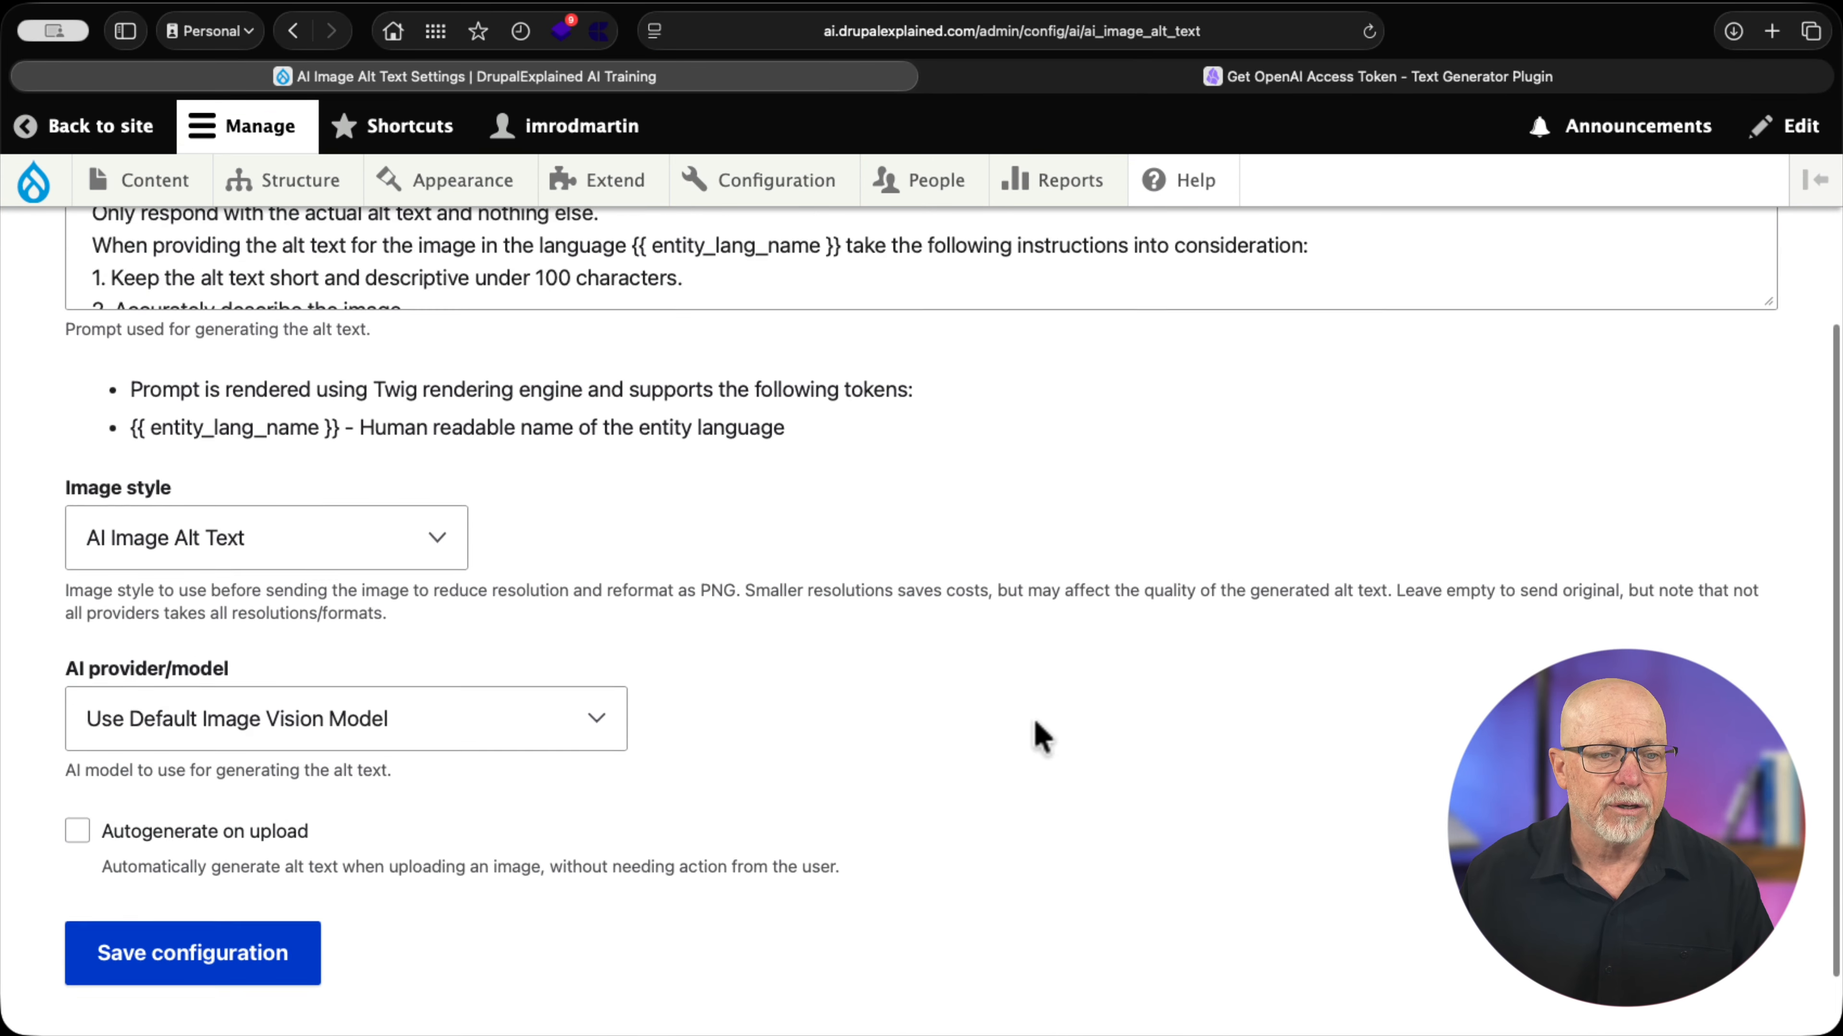
left_click(76, 750)
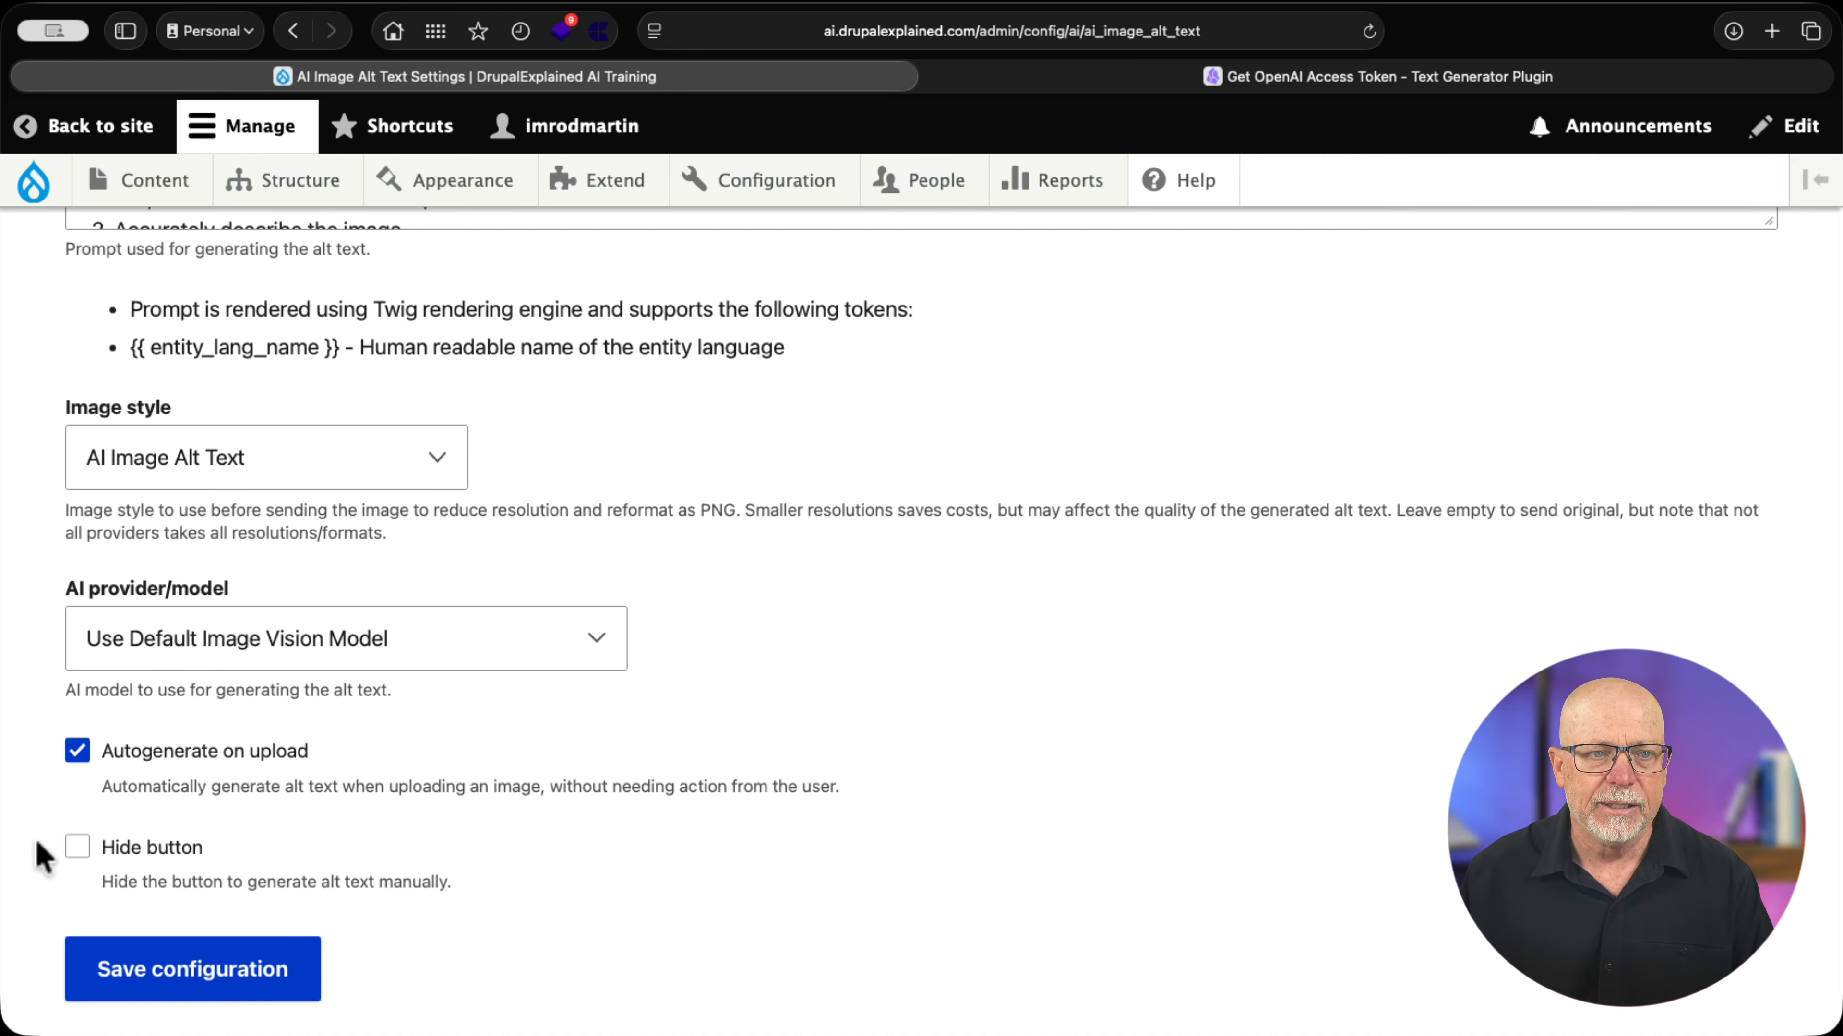
scroll(575, 678, "up", 5)
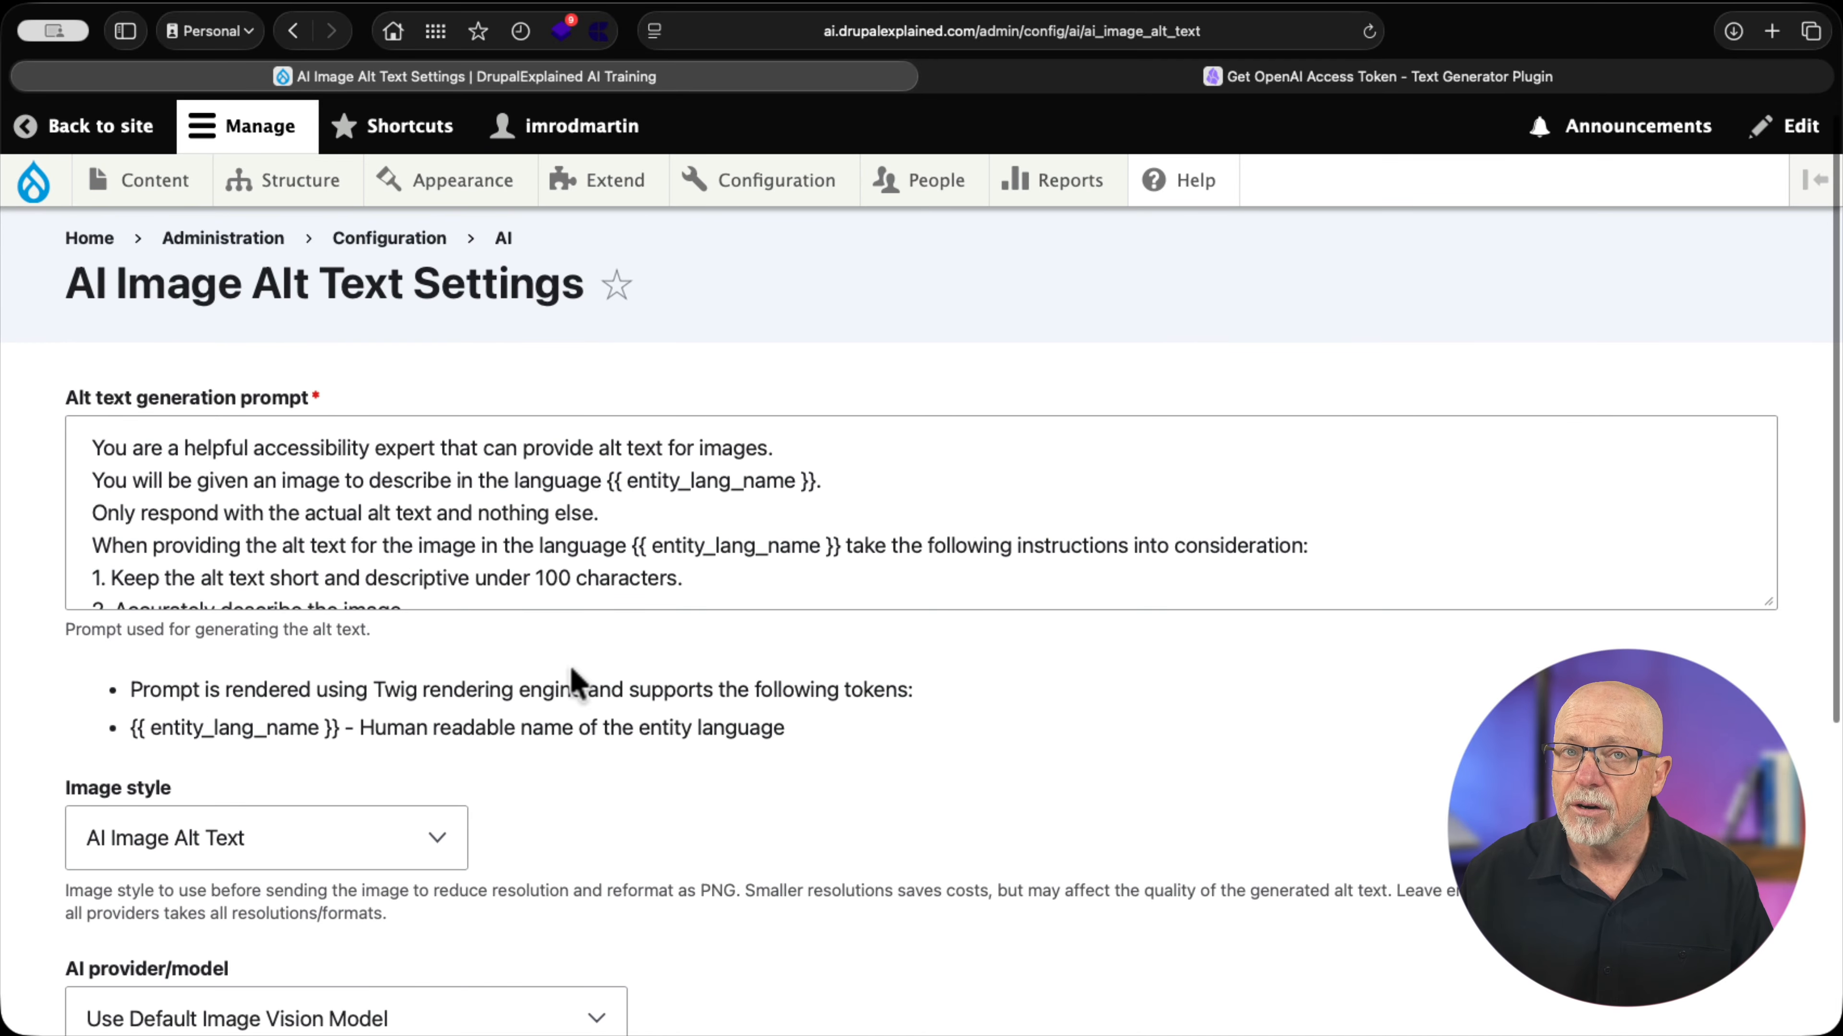
scroll(575, 678, "down", 5)
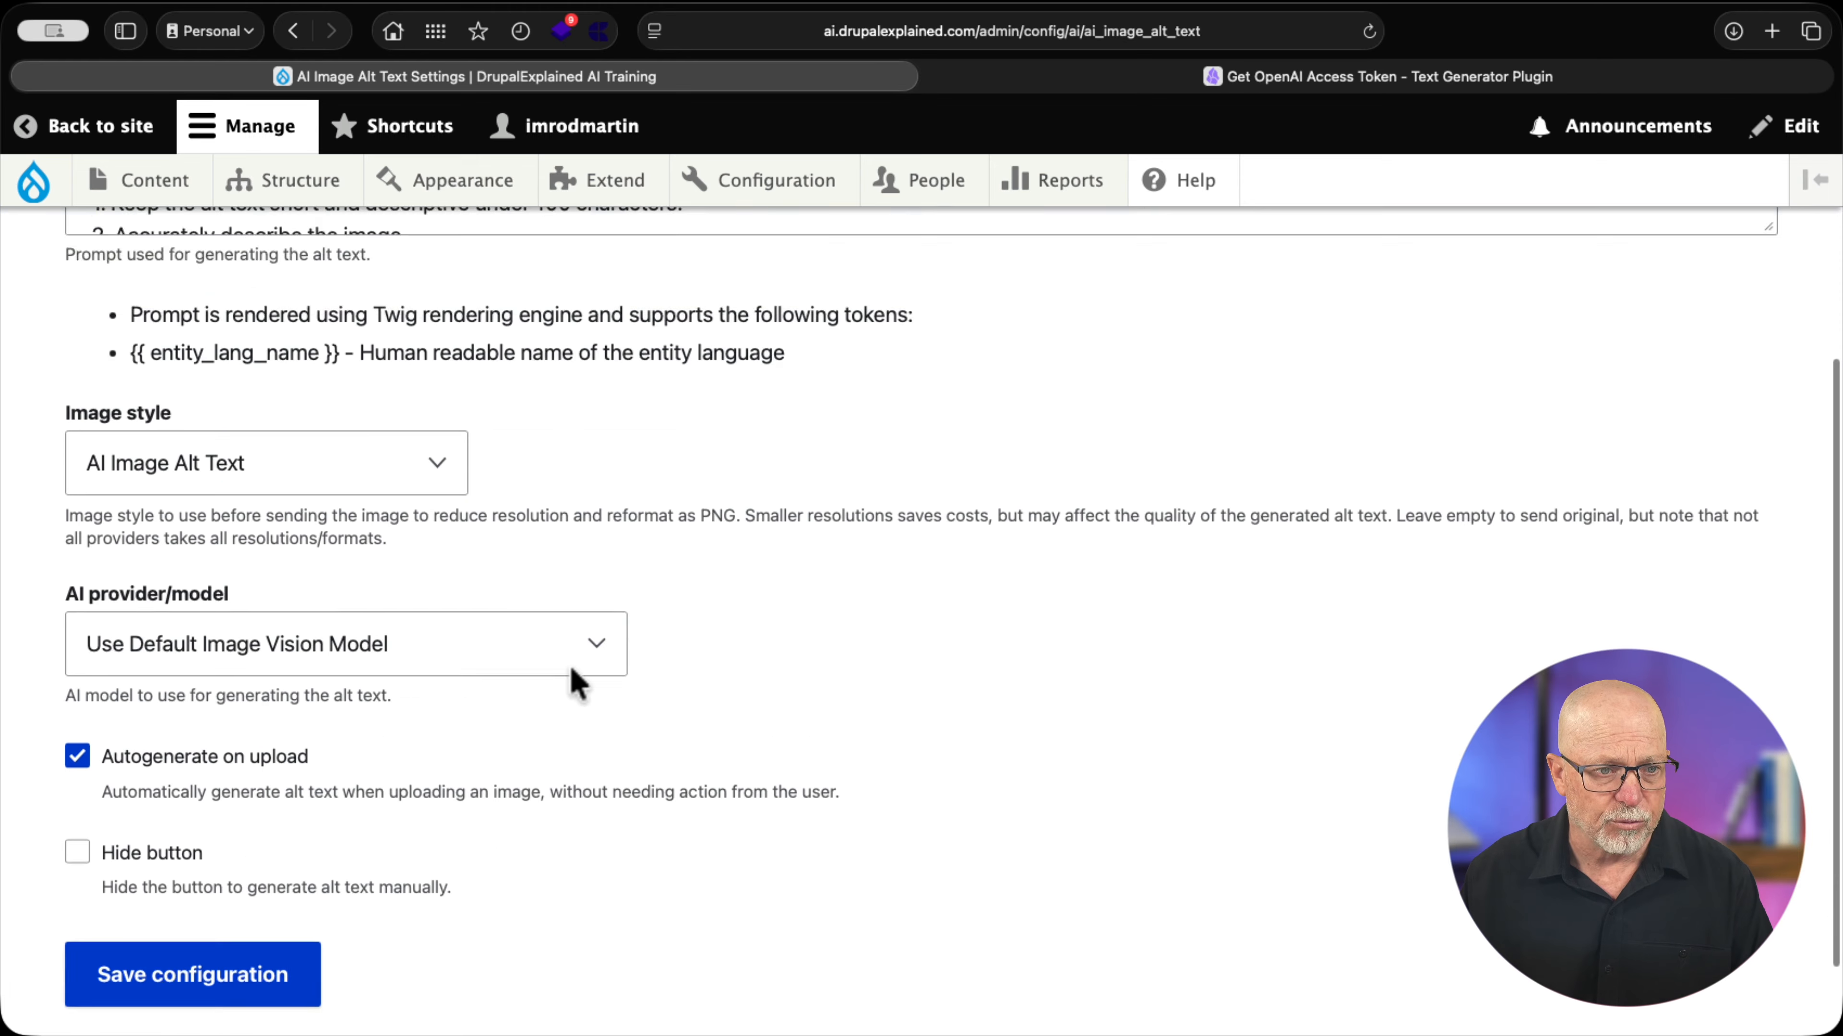
left_click(186, 884)
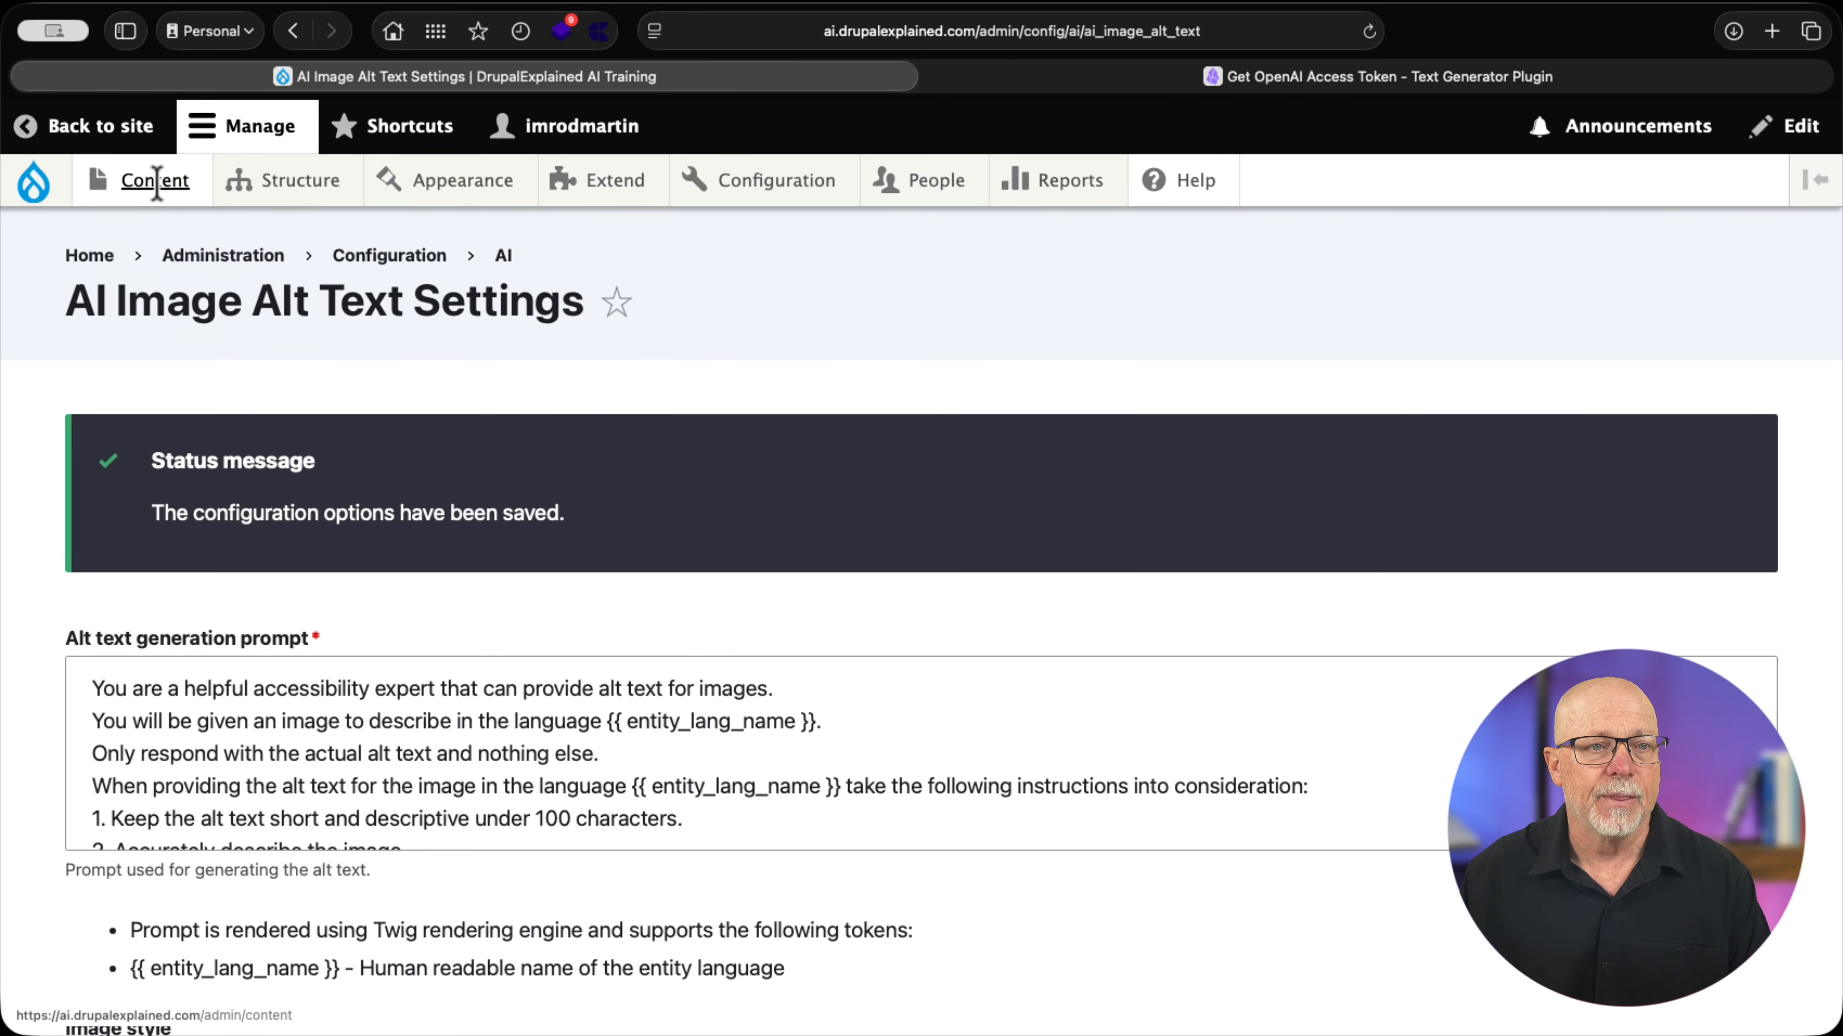
- Start creating a new Article content item
mouse_move(155, 186)
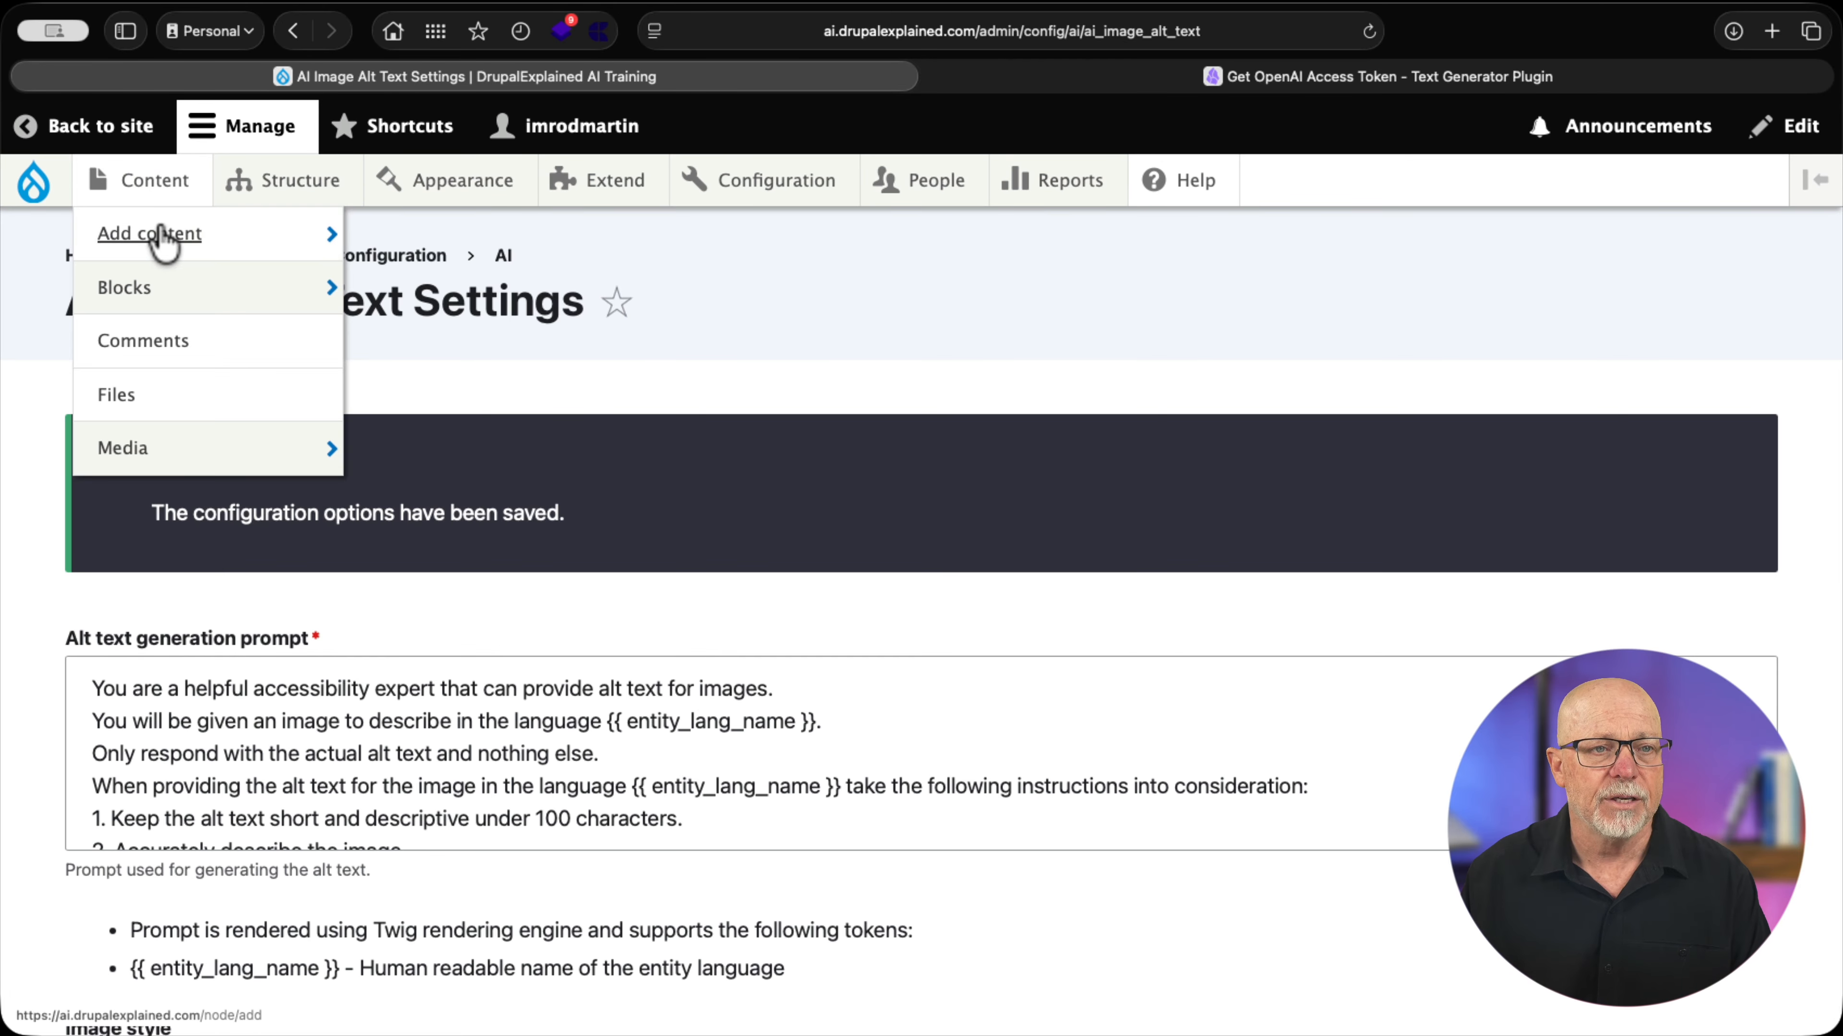
mouse_move(155, 234)
left_click(421, 236)
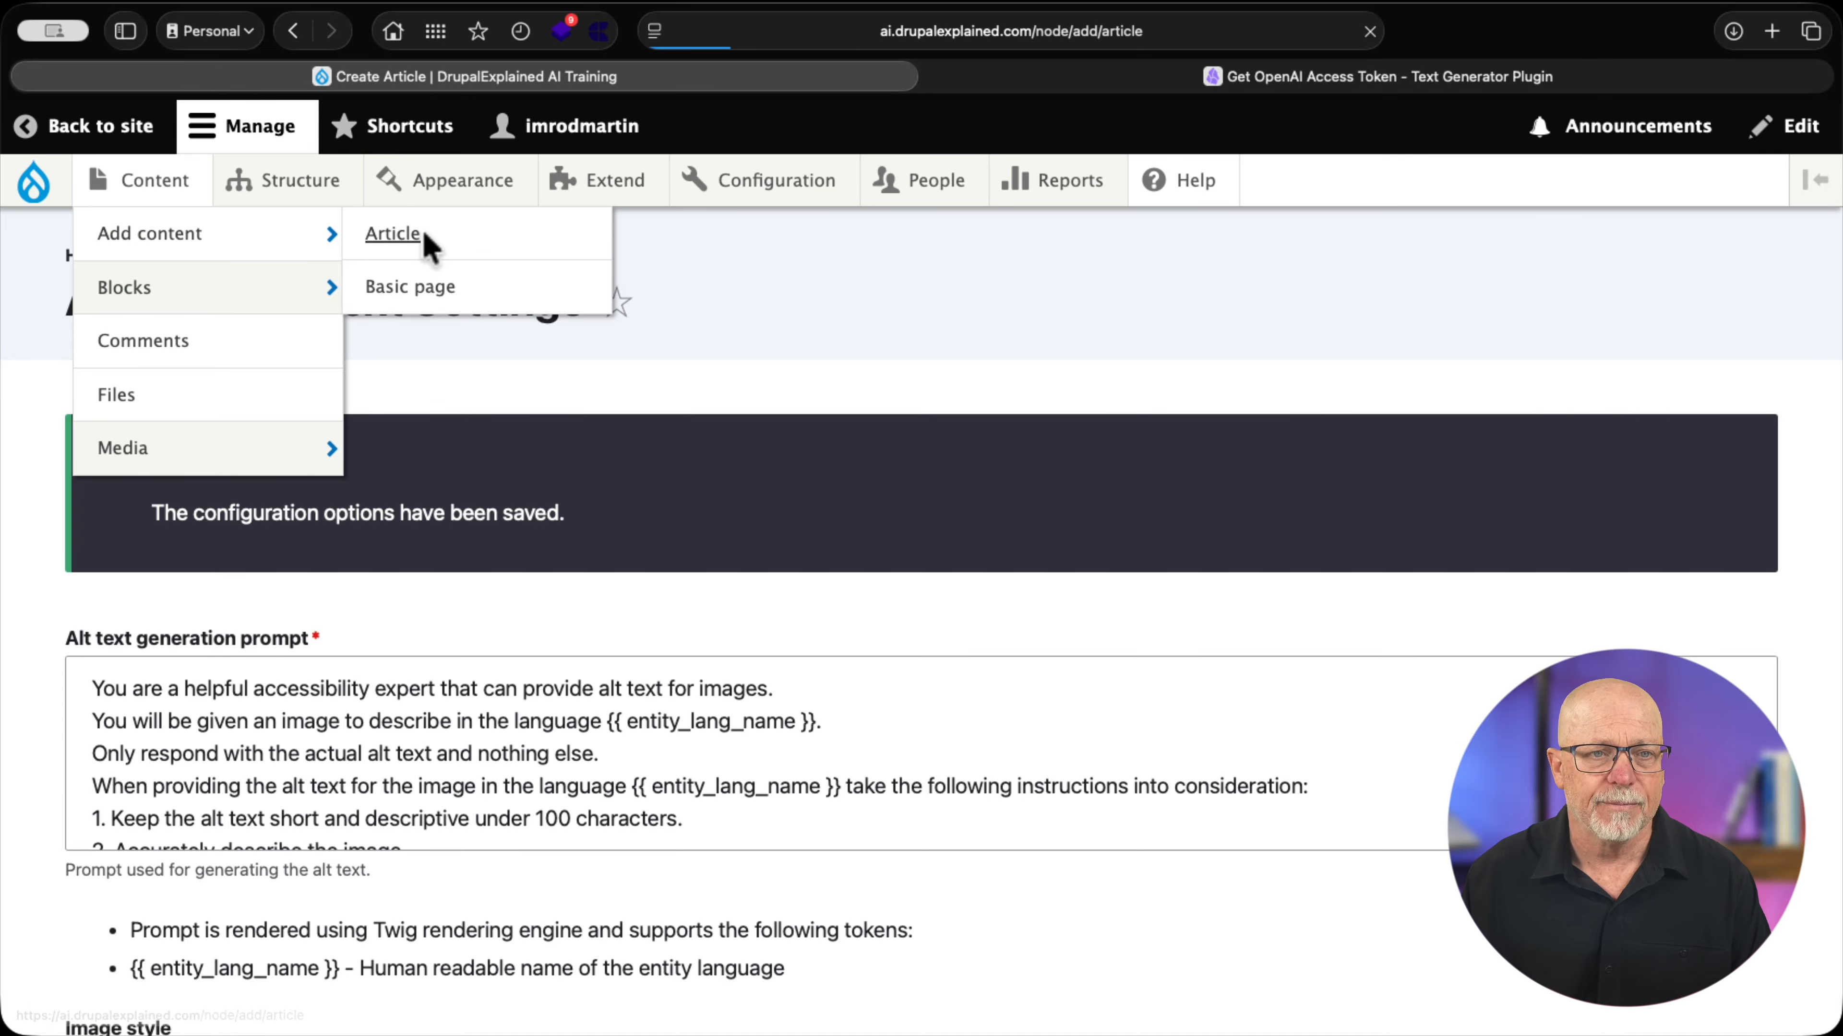
left_click(338, 494)
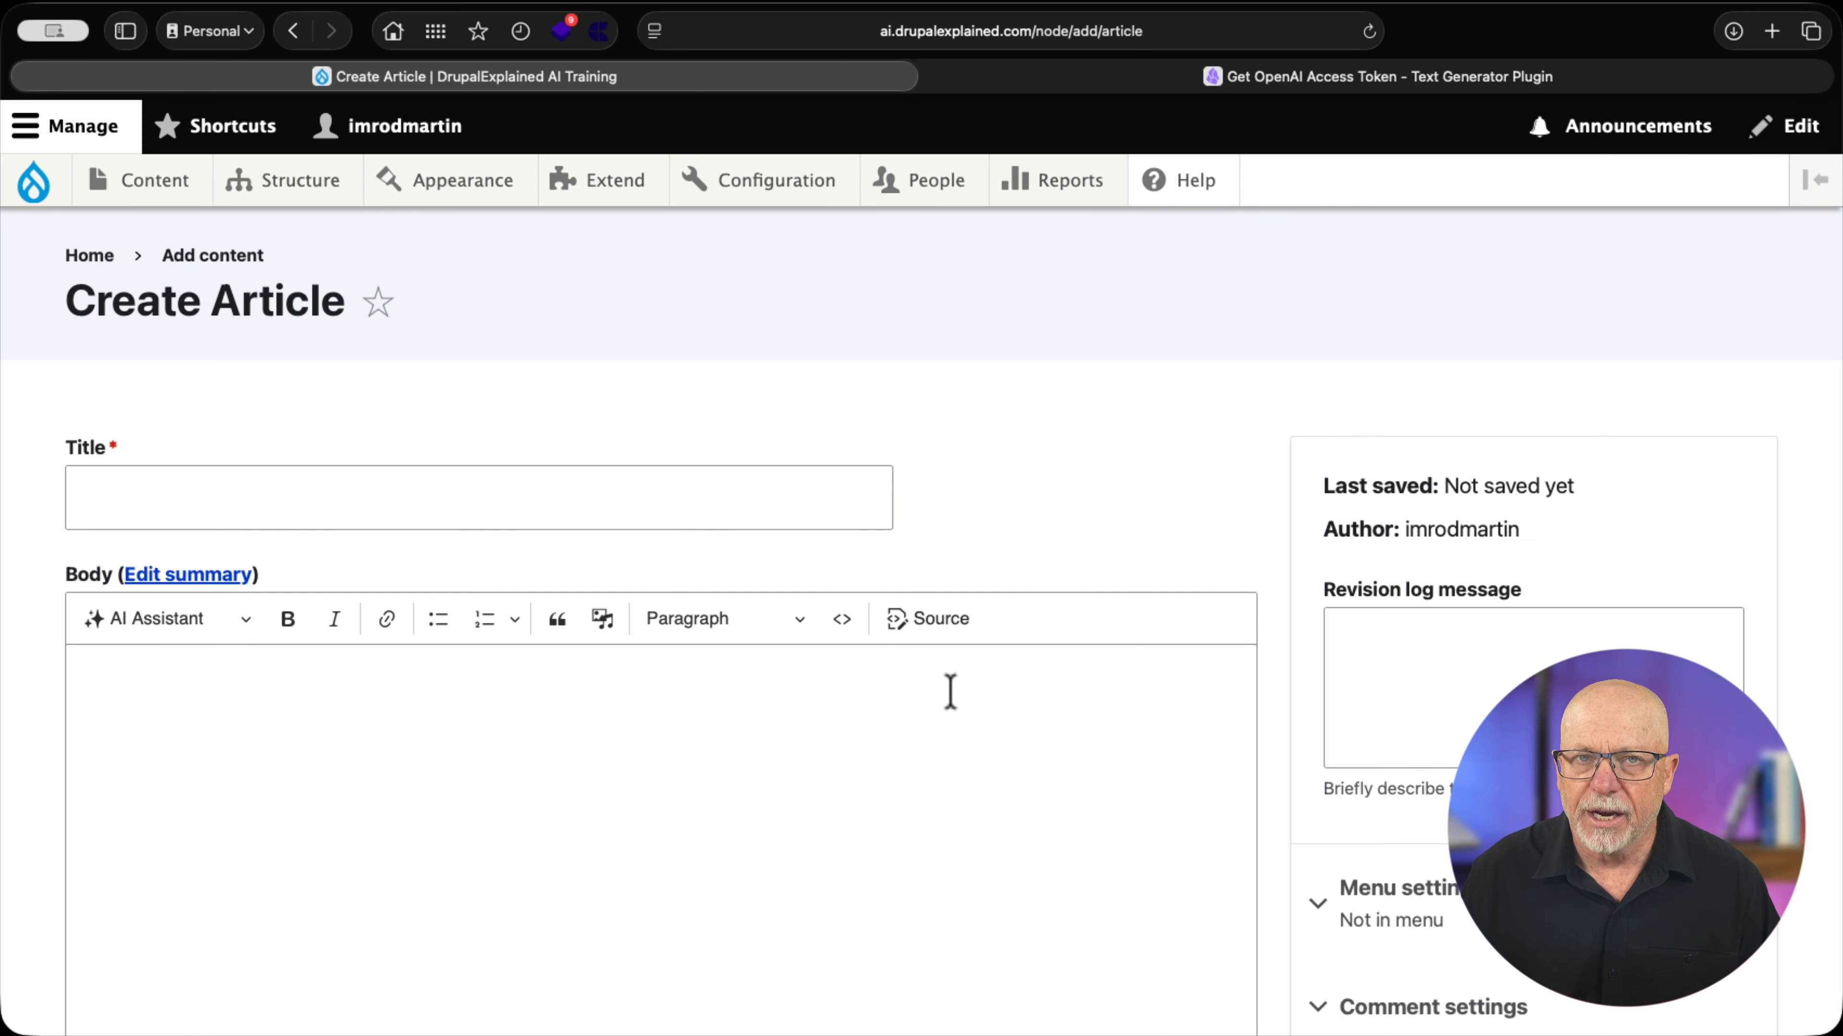
- Generate with AI a positive, clear, matter-of-fact blog post about Drupal AI in 2025, including information about the latest updates and exploring where it might lead
left_click(206, 624)
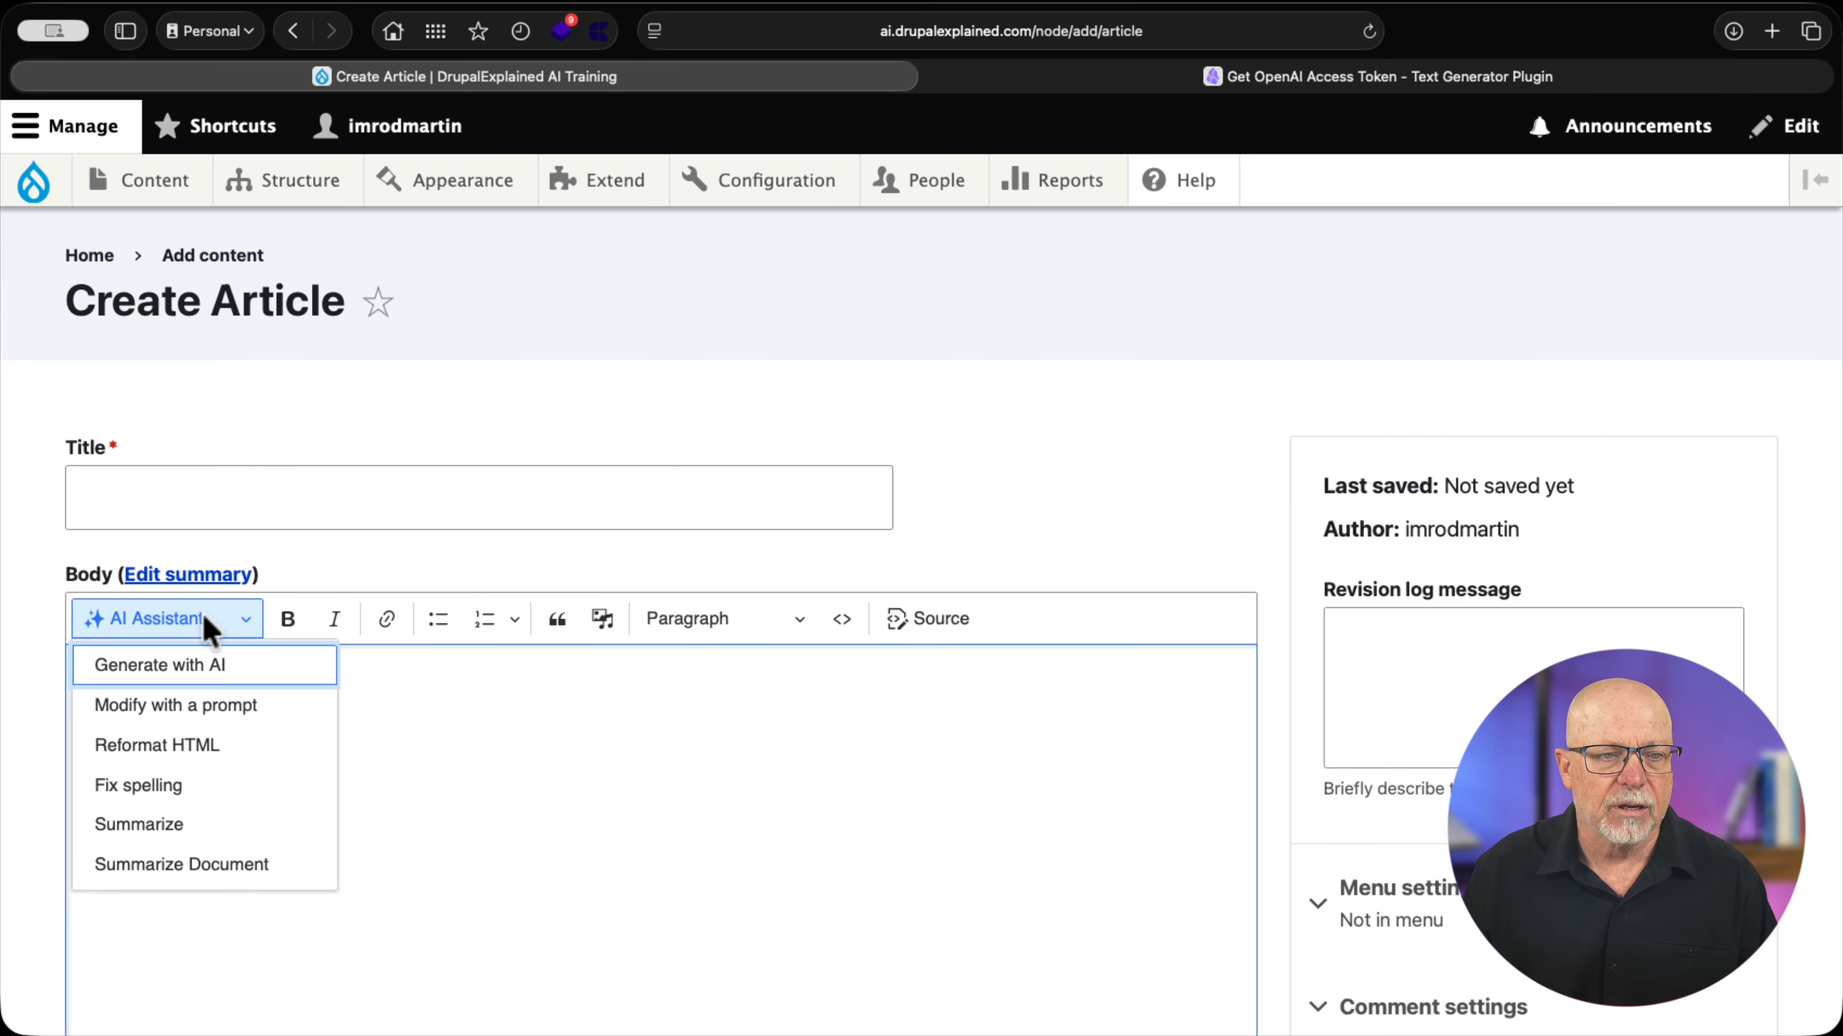
left_click(215, 667)
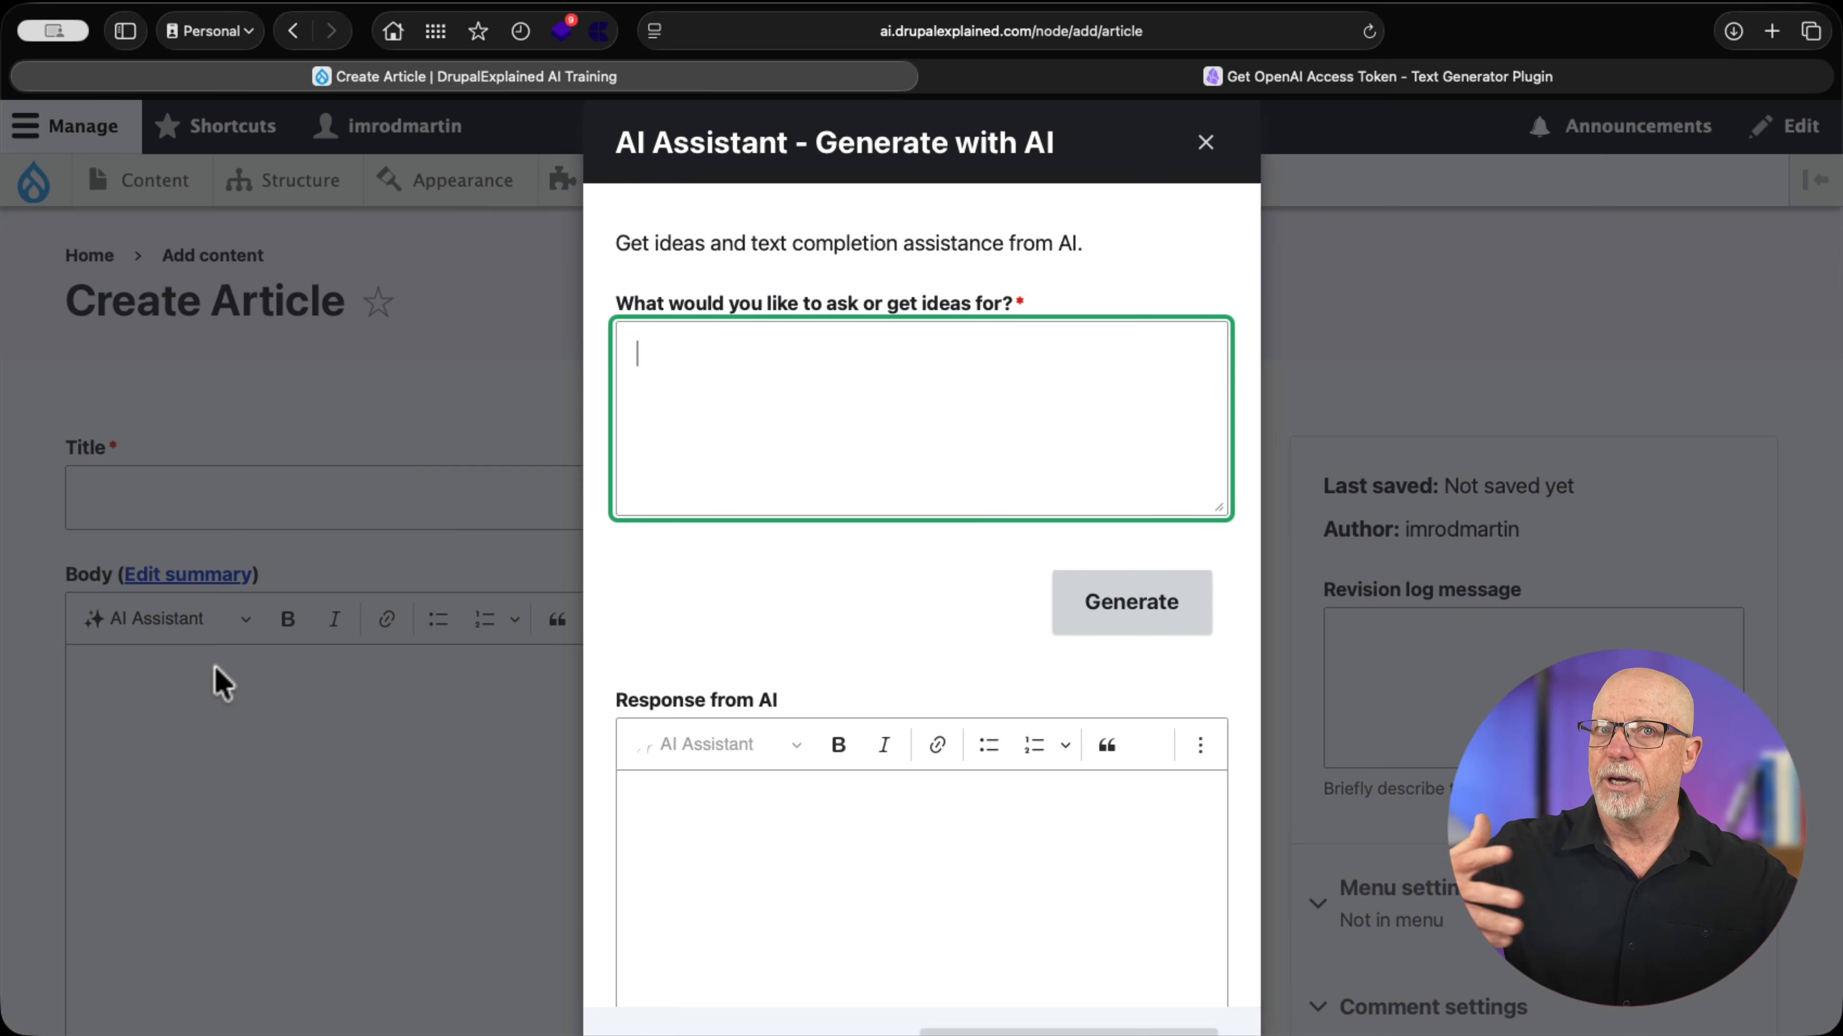
type("Create a blog post about Drupal AI in 2025.  Include information about the latest updates and explore where it might lead.  Be positive, but clear and matter of fact.")
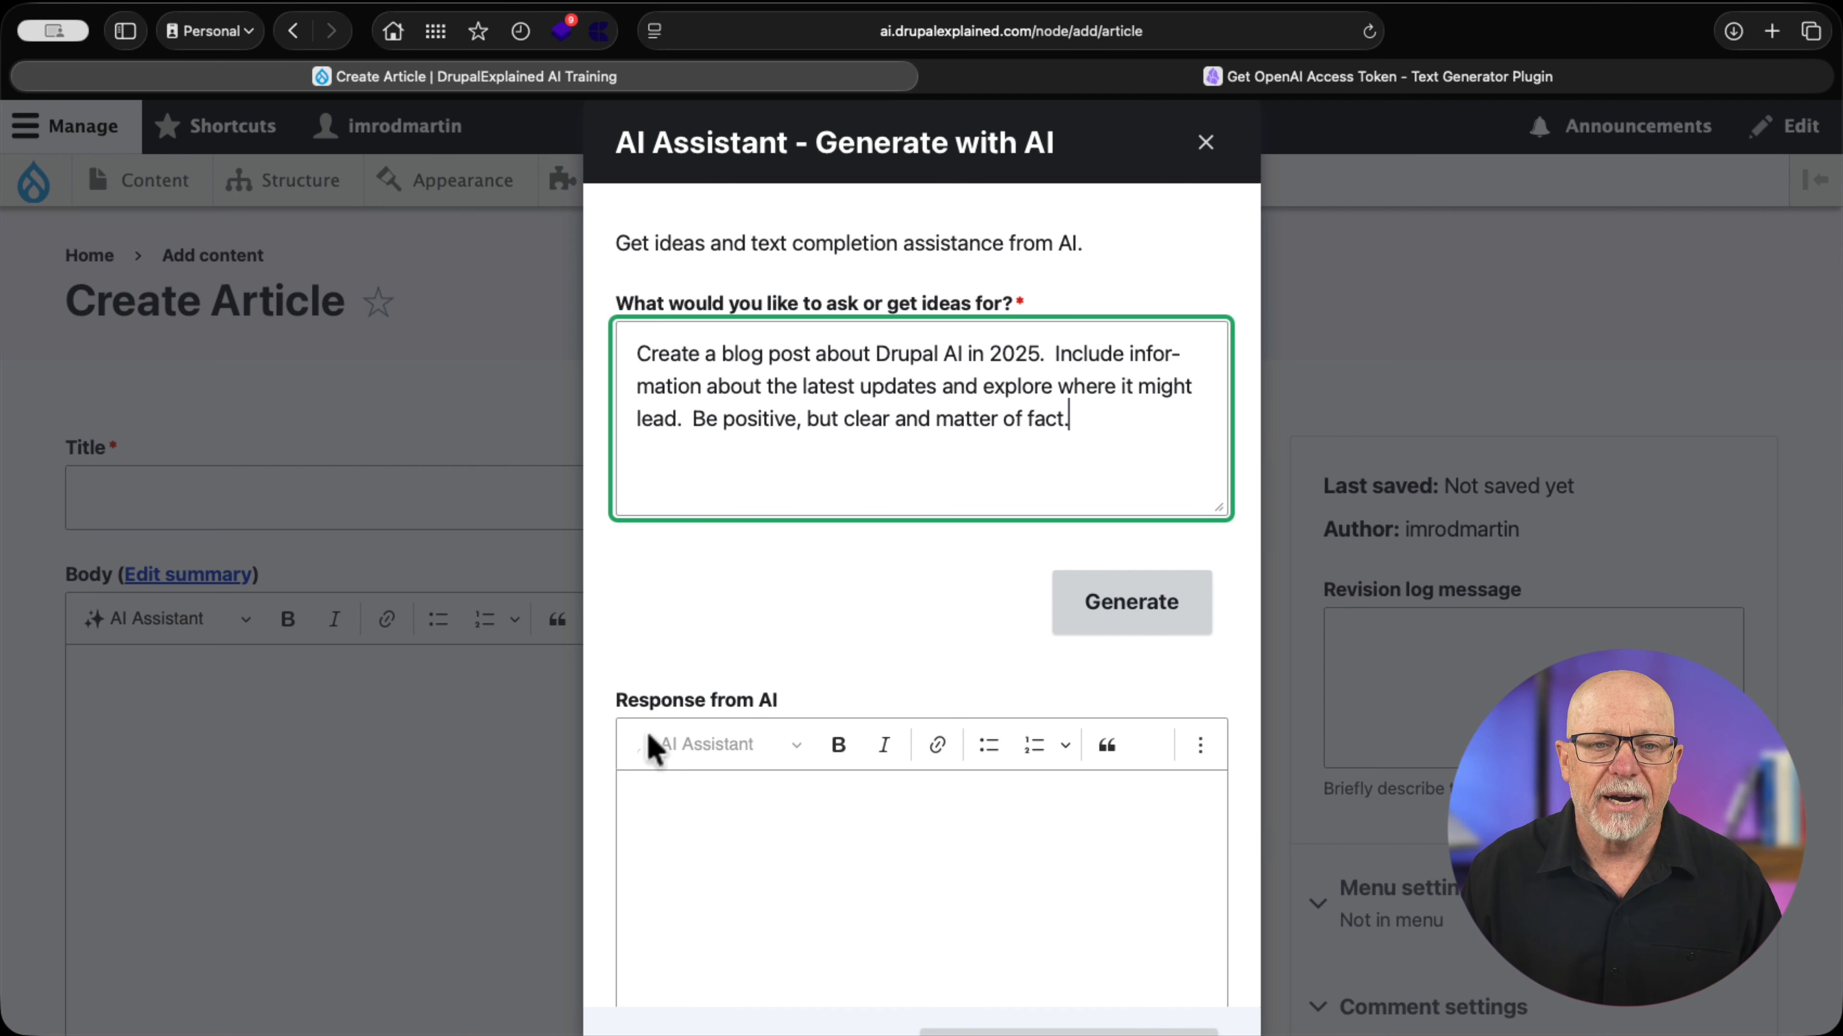
left_click(1130, 616)
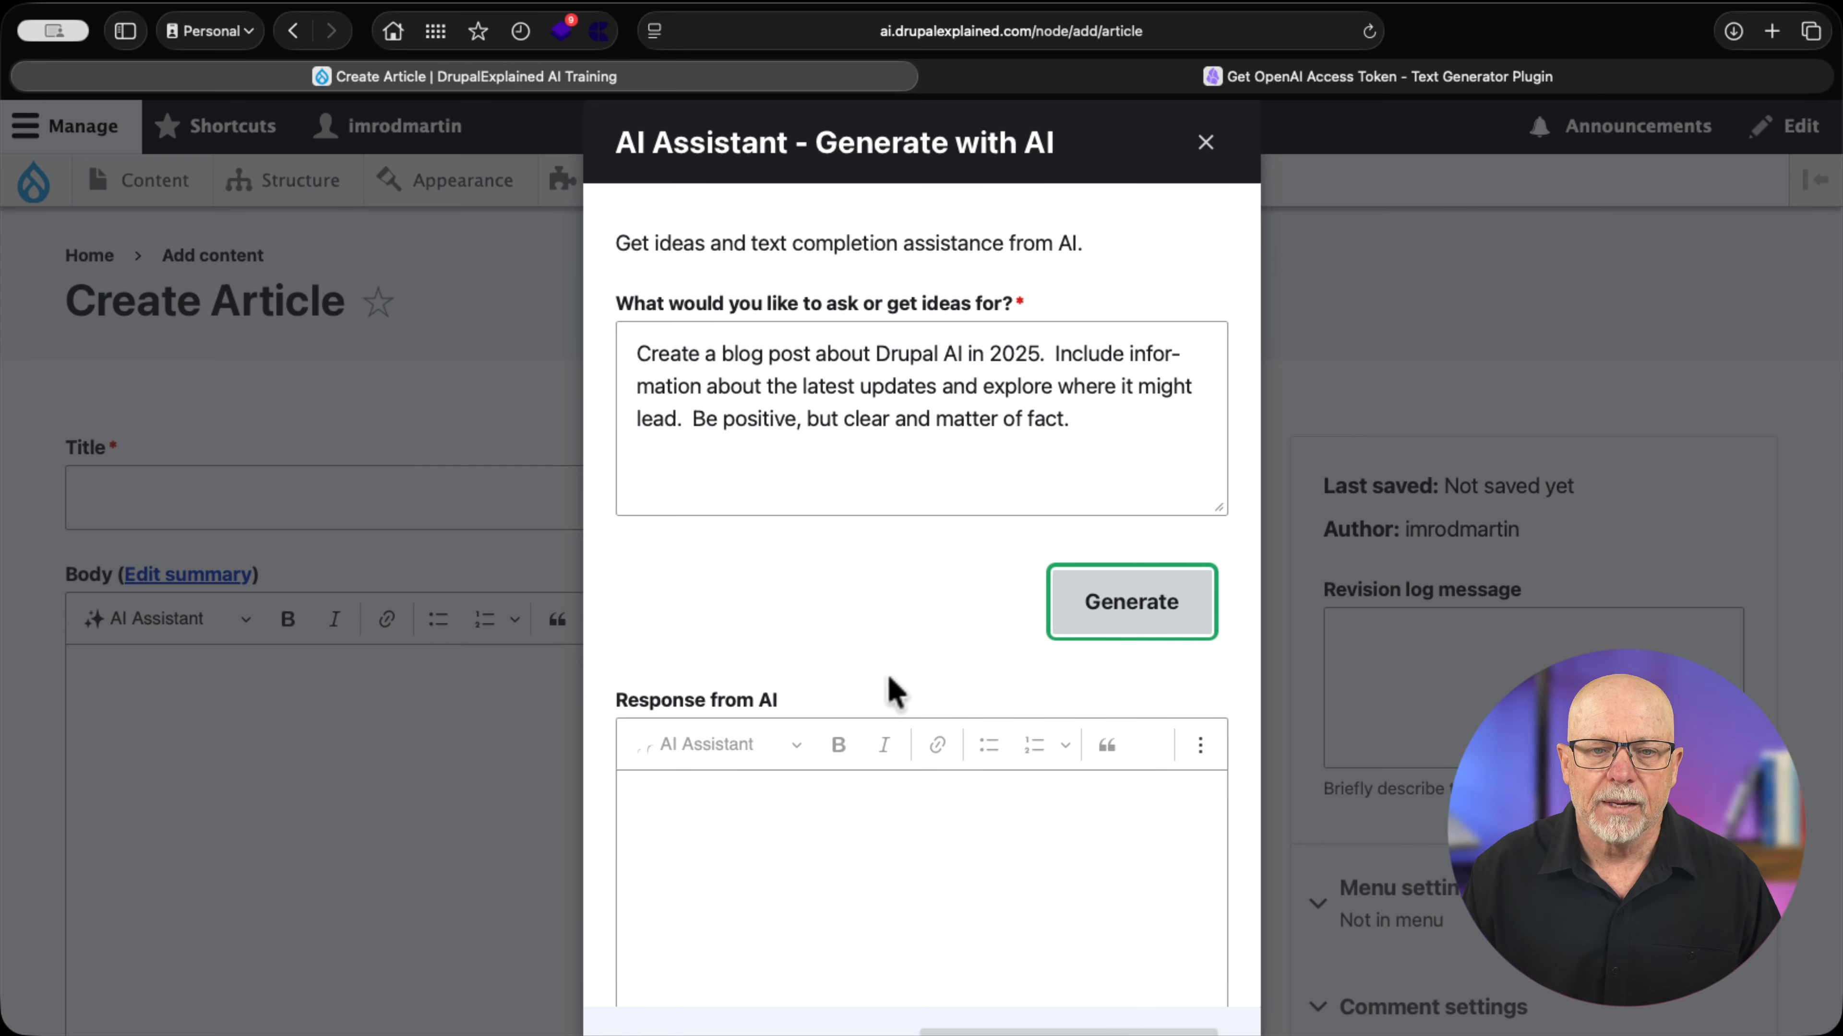
- Review the AI-generated blog post through its conclusion and save it into the article's body editor
scroll(886, 691, "down", 5)
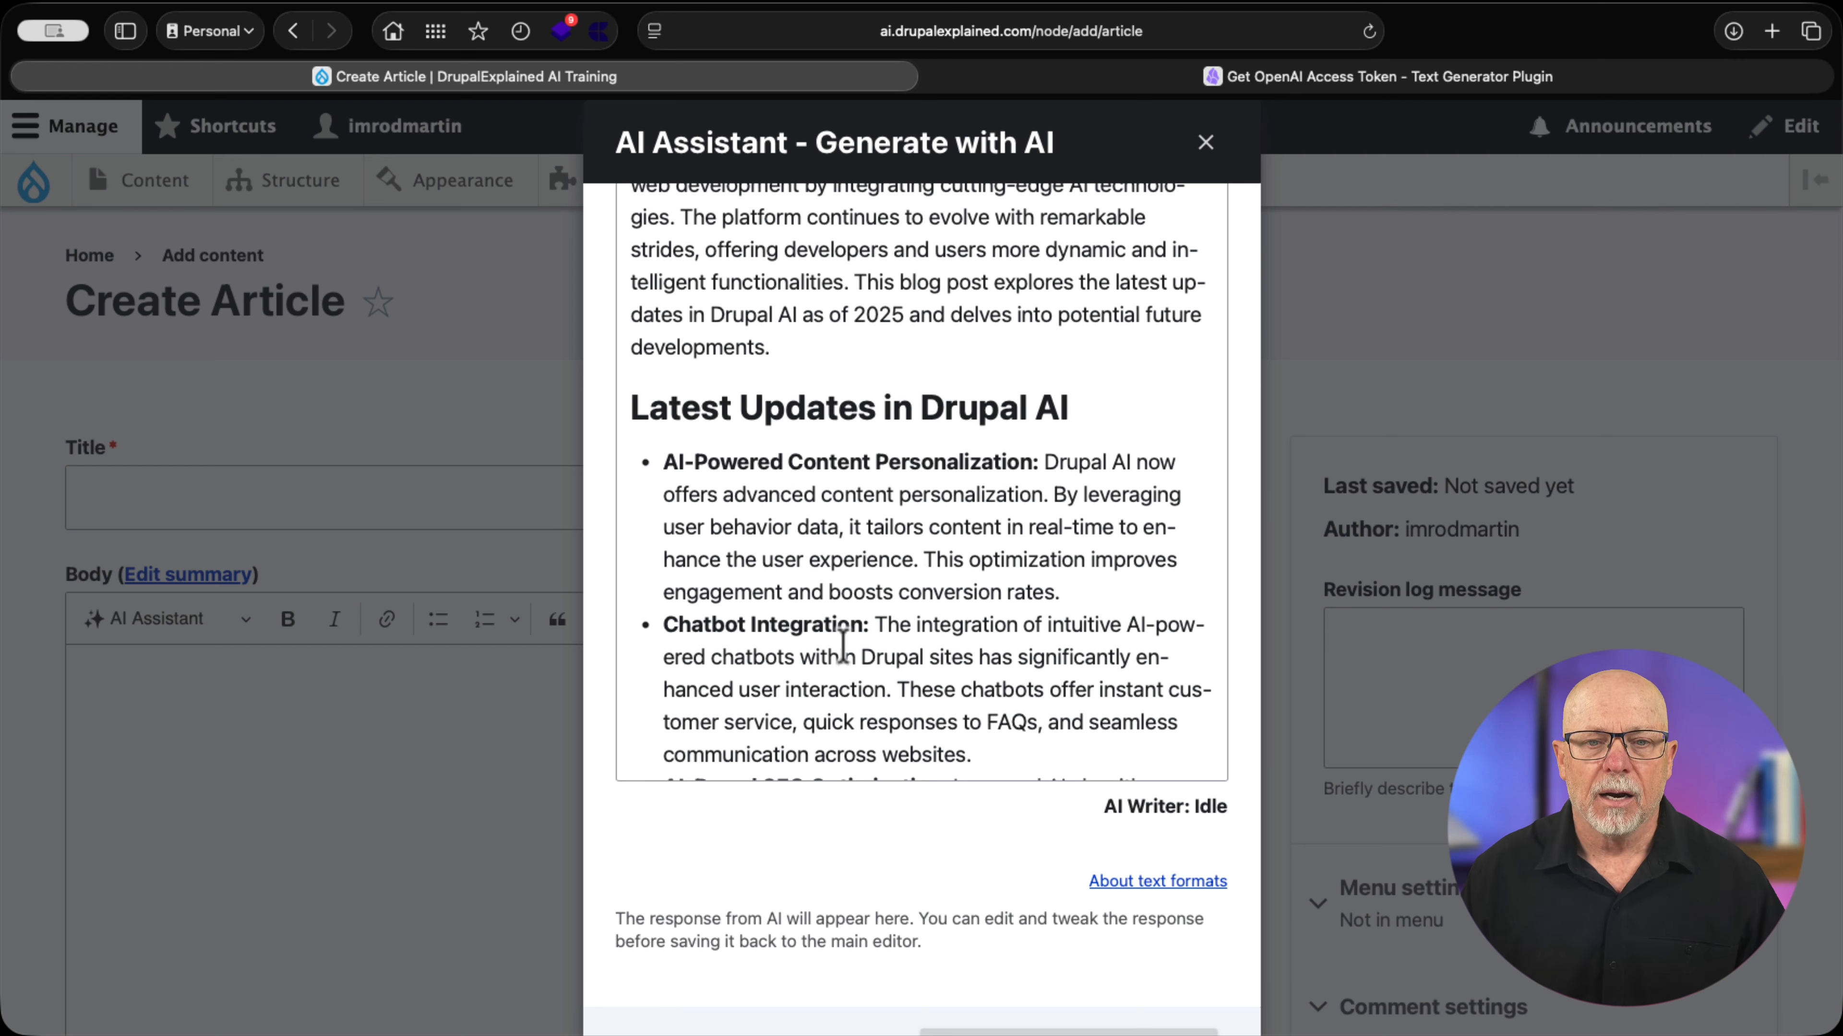
scroll(863, 520, "up", 5)
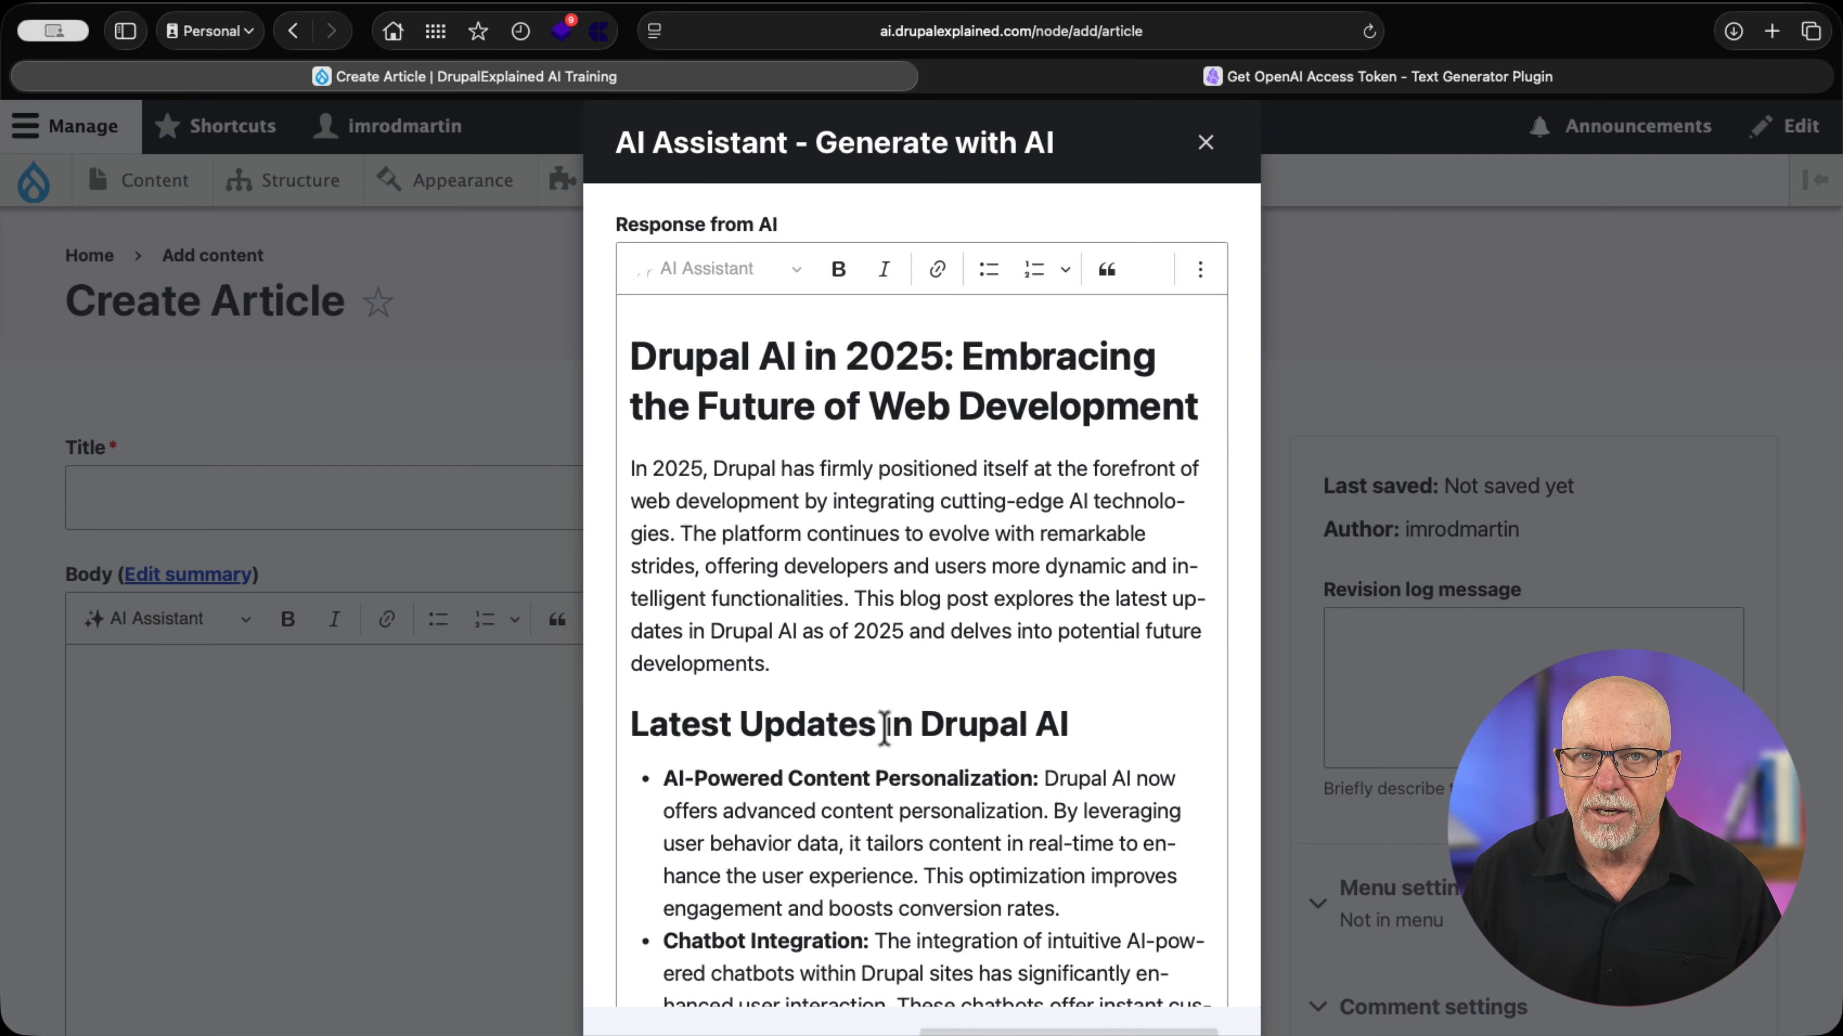
scroll(885, 737, "down", 10)
scroll(884, 728, "down", 8)
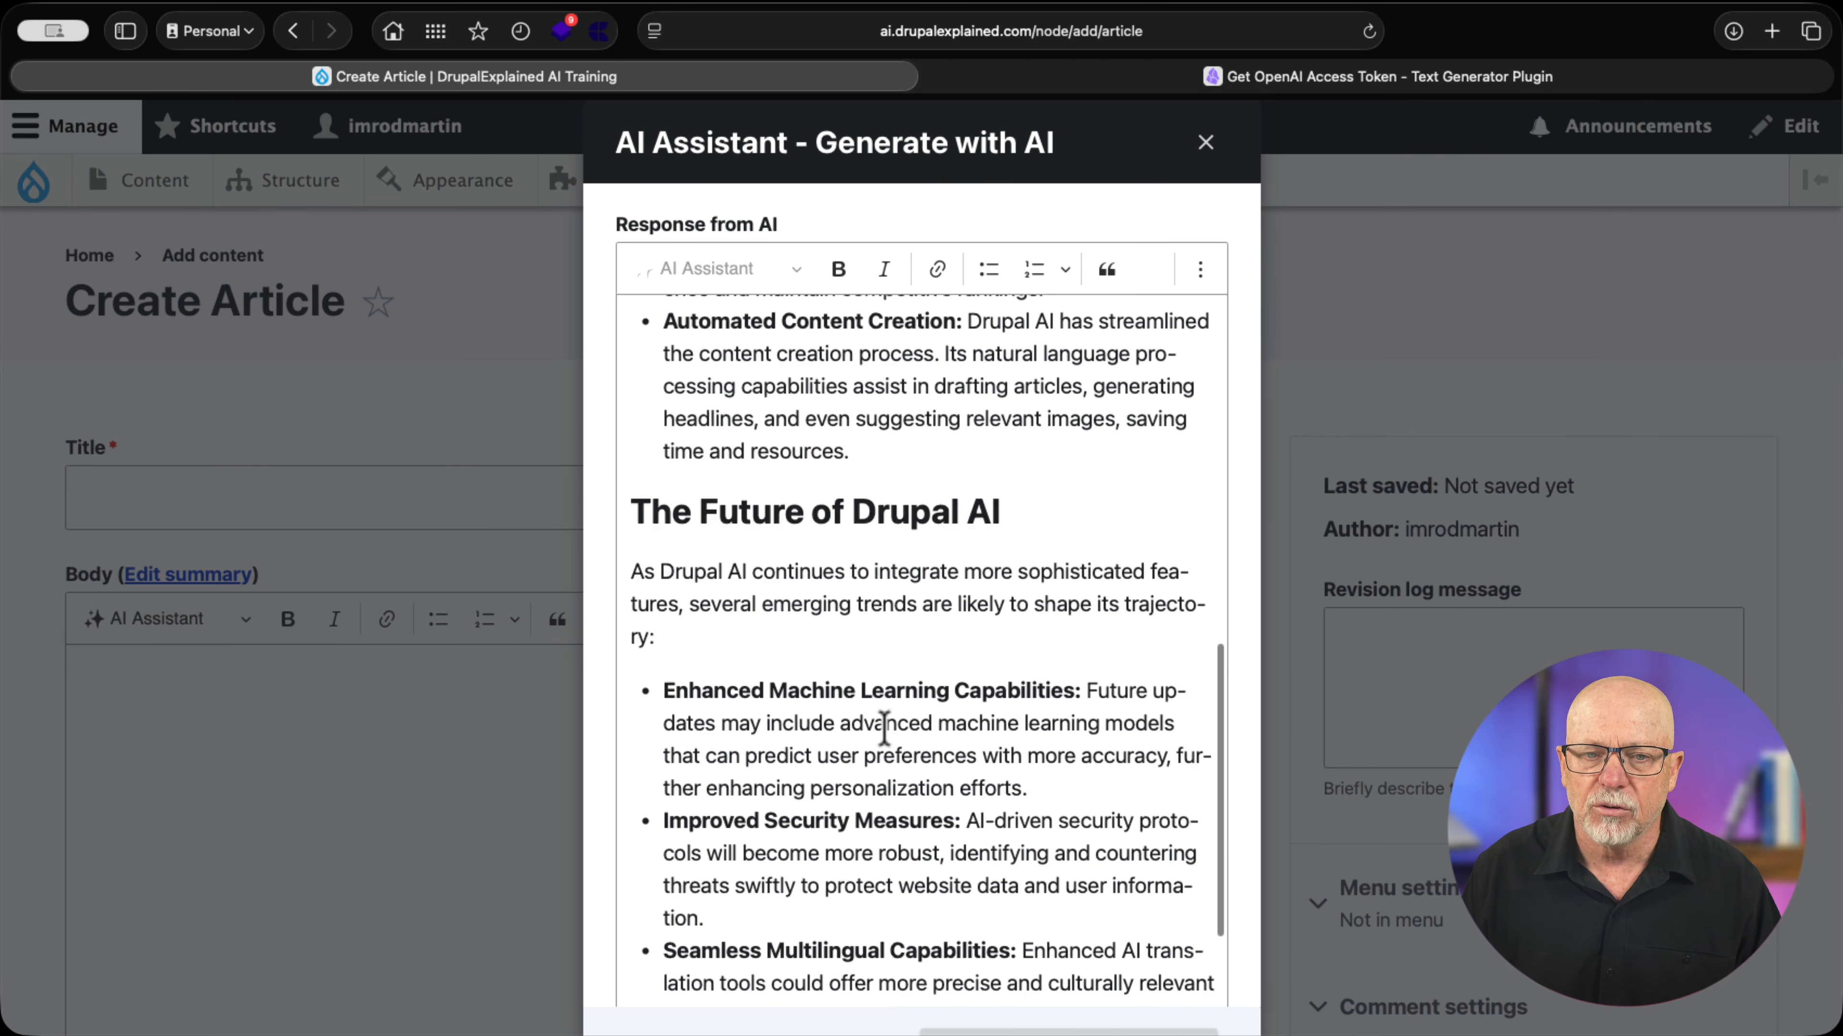
scroll(885, 728, "down", 8)
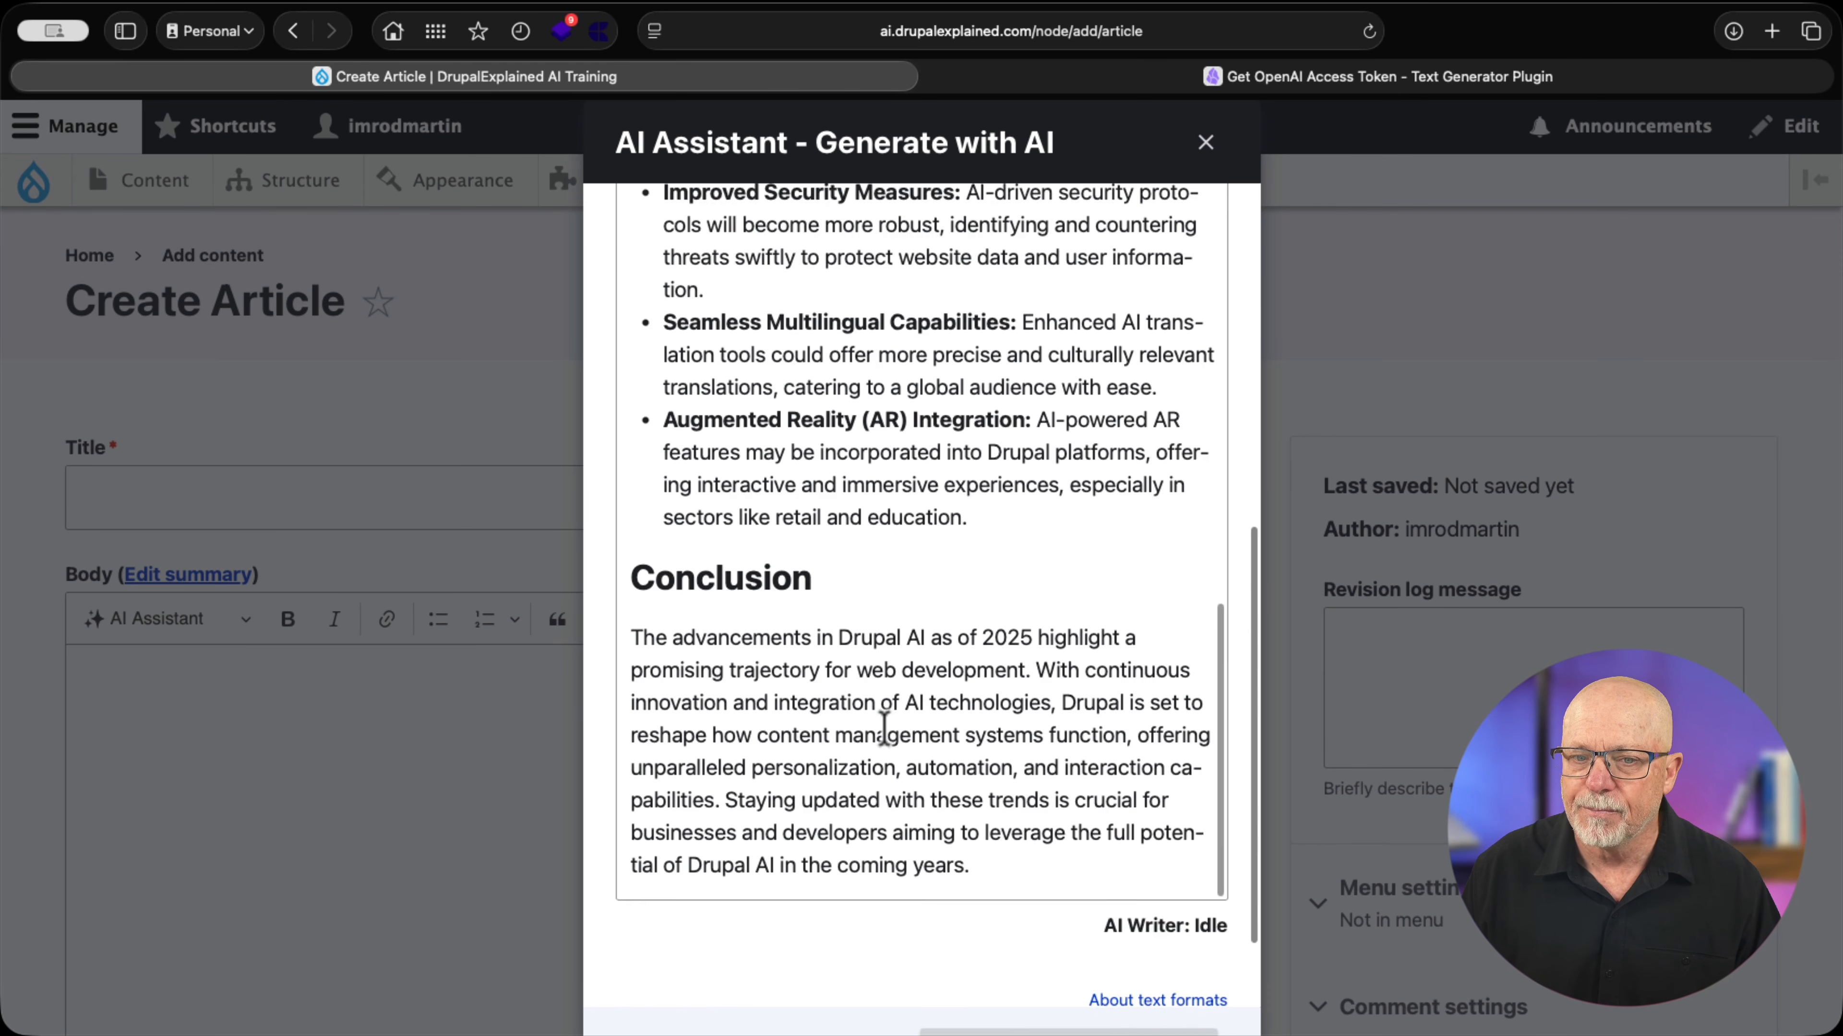
key("super+minus")
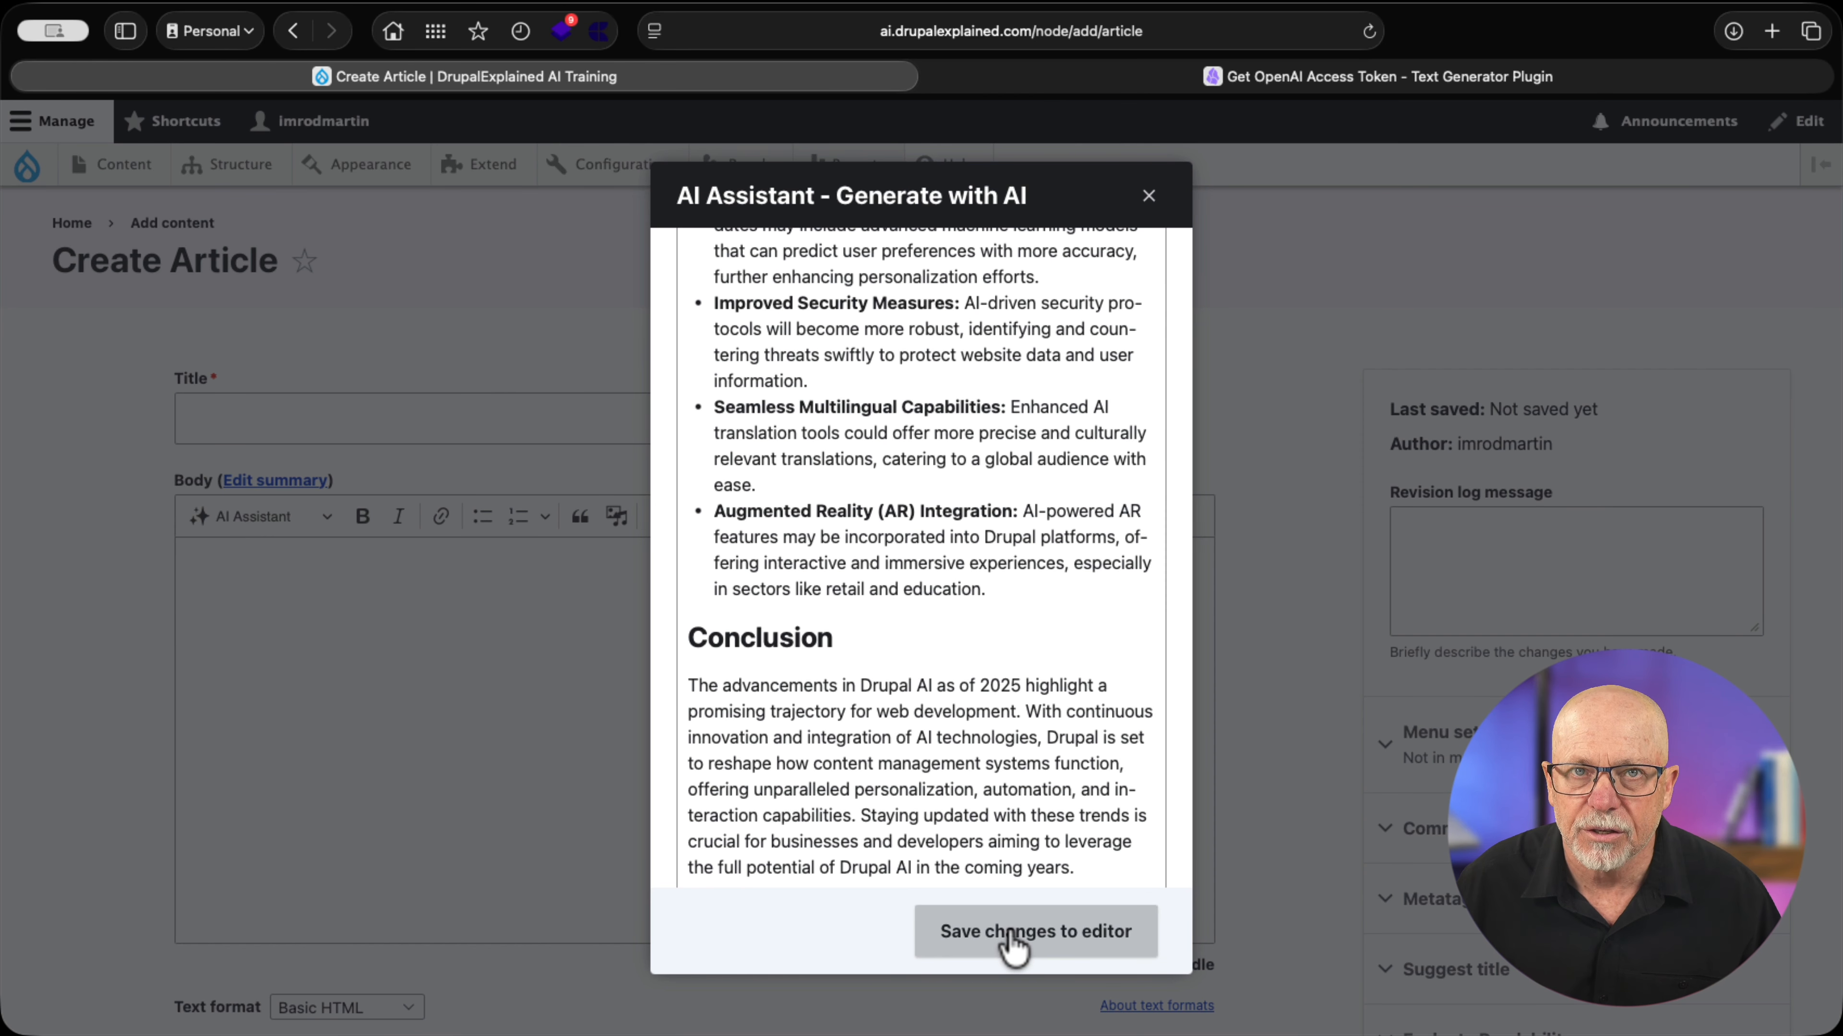
left_click(1012, 943)
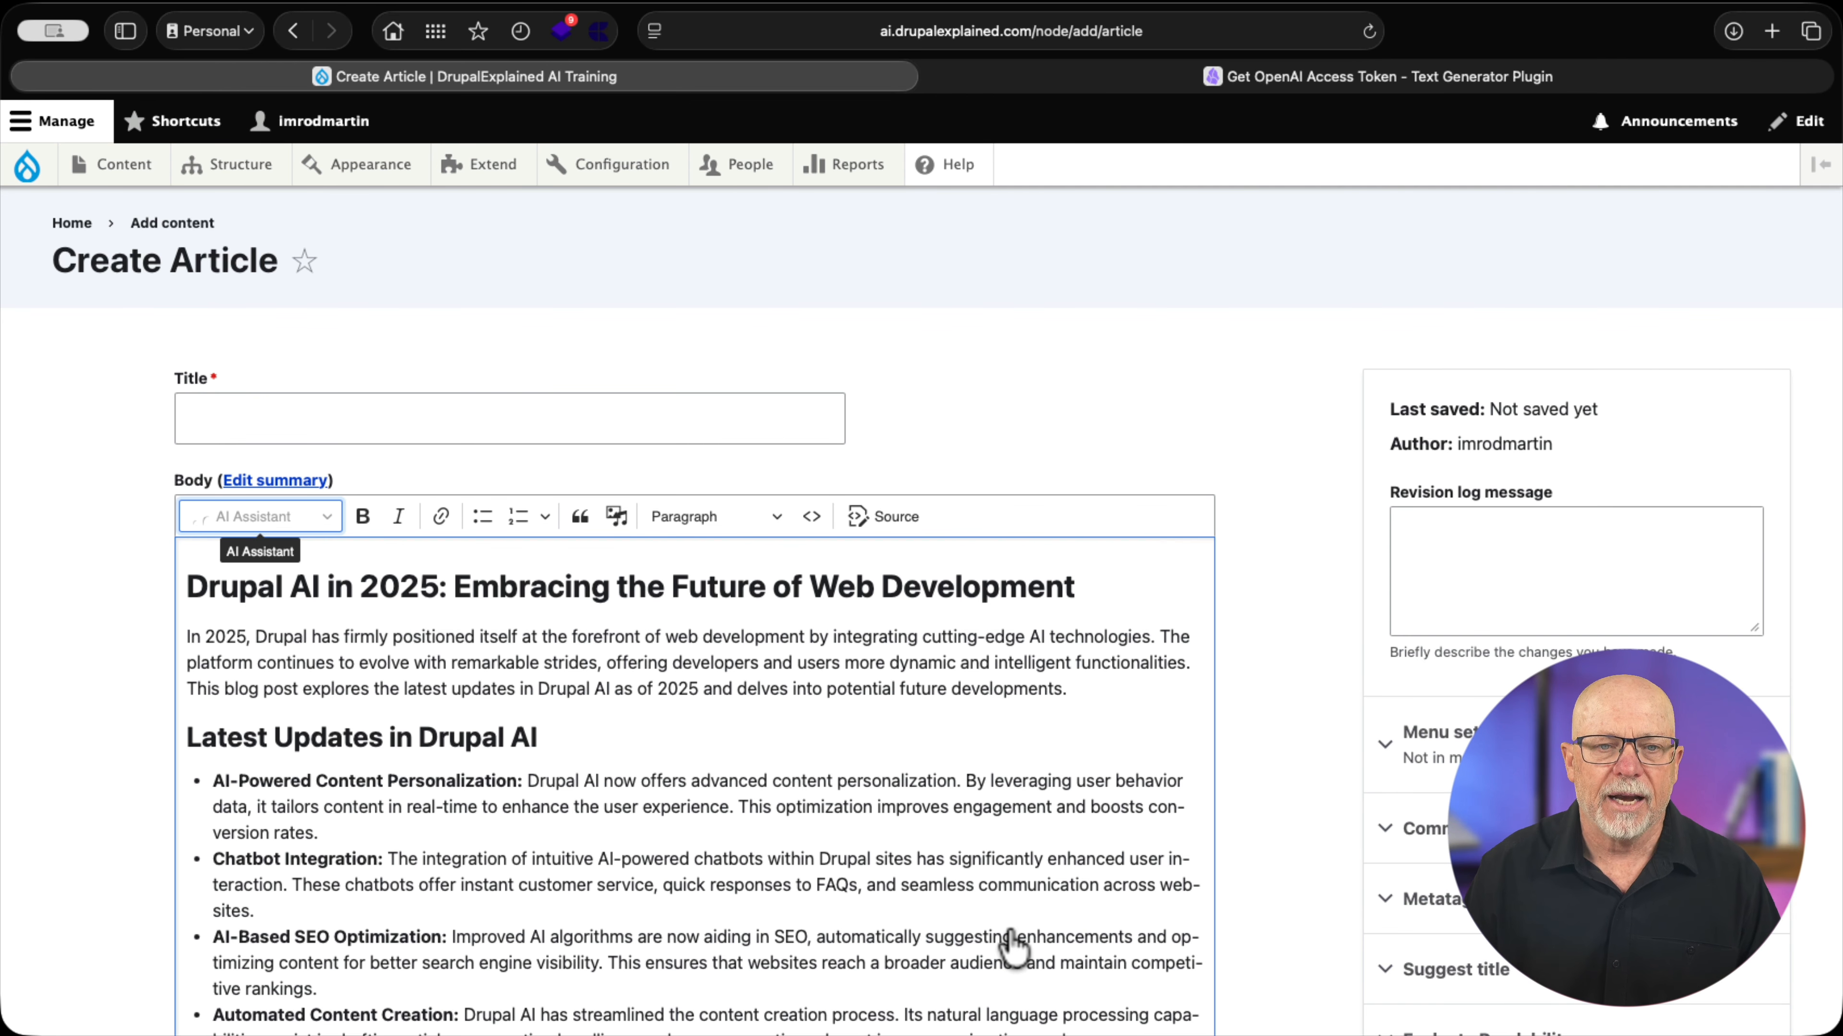
- Examine the heading levels and full text of the article body, and the options the AI Assistant offers
left_click(541, 593)
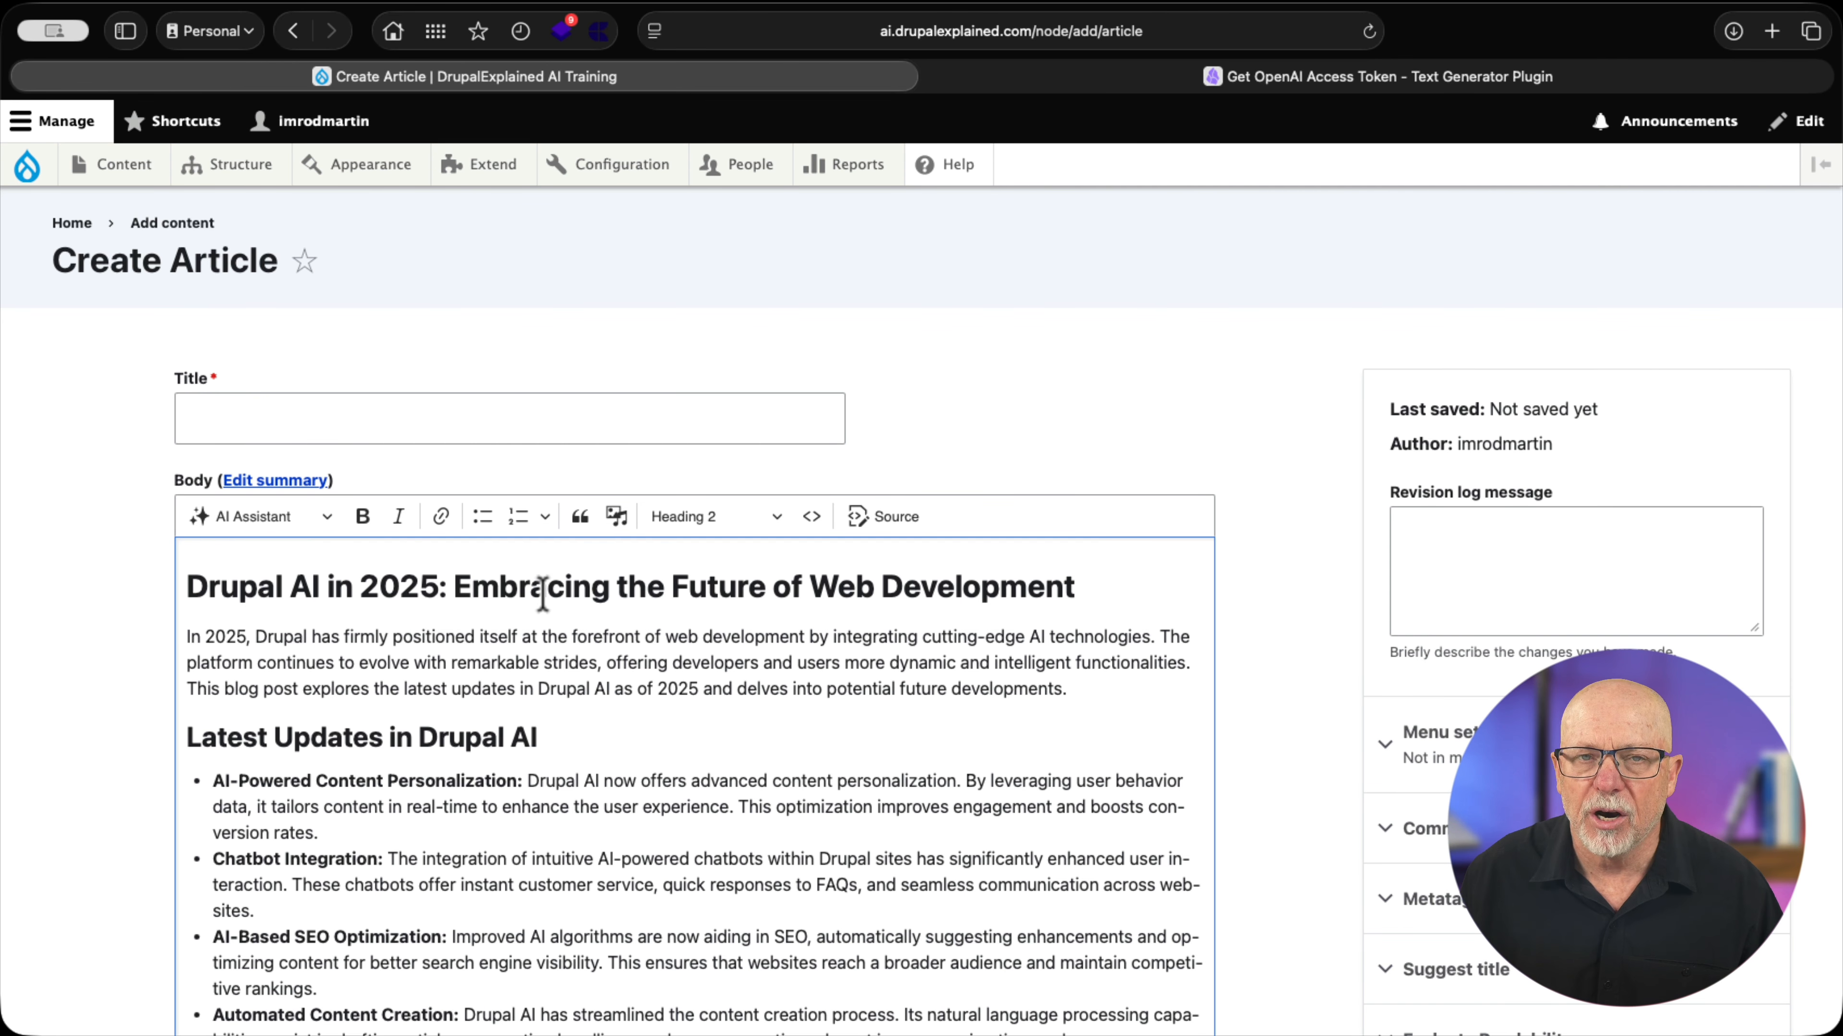
left_click(412, 737)
scroll(436, 853, "down", 1)
scroll(435, 853, "down", 10)
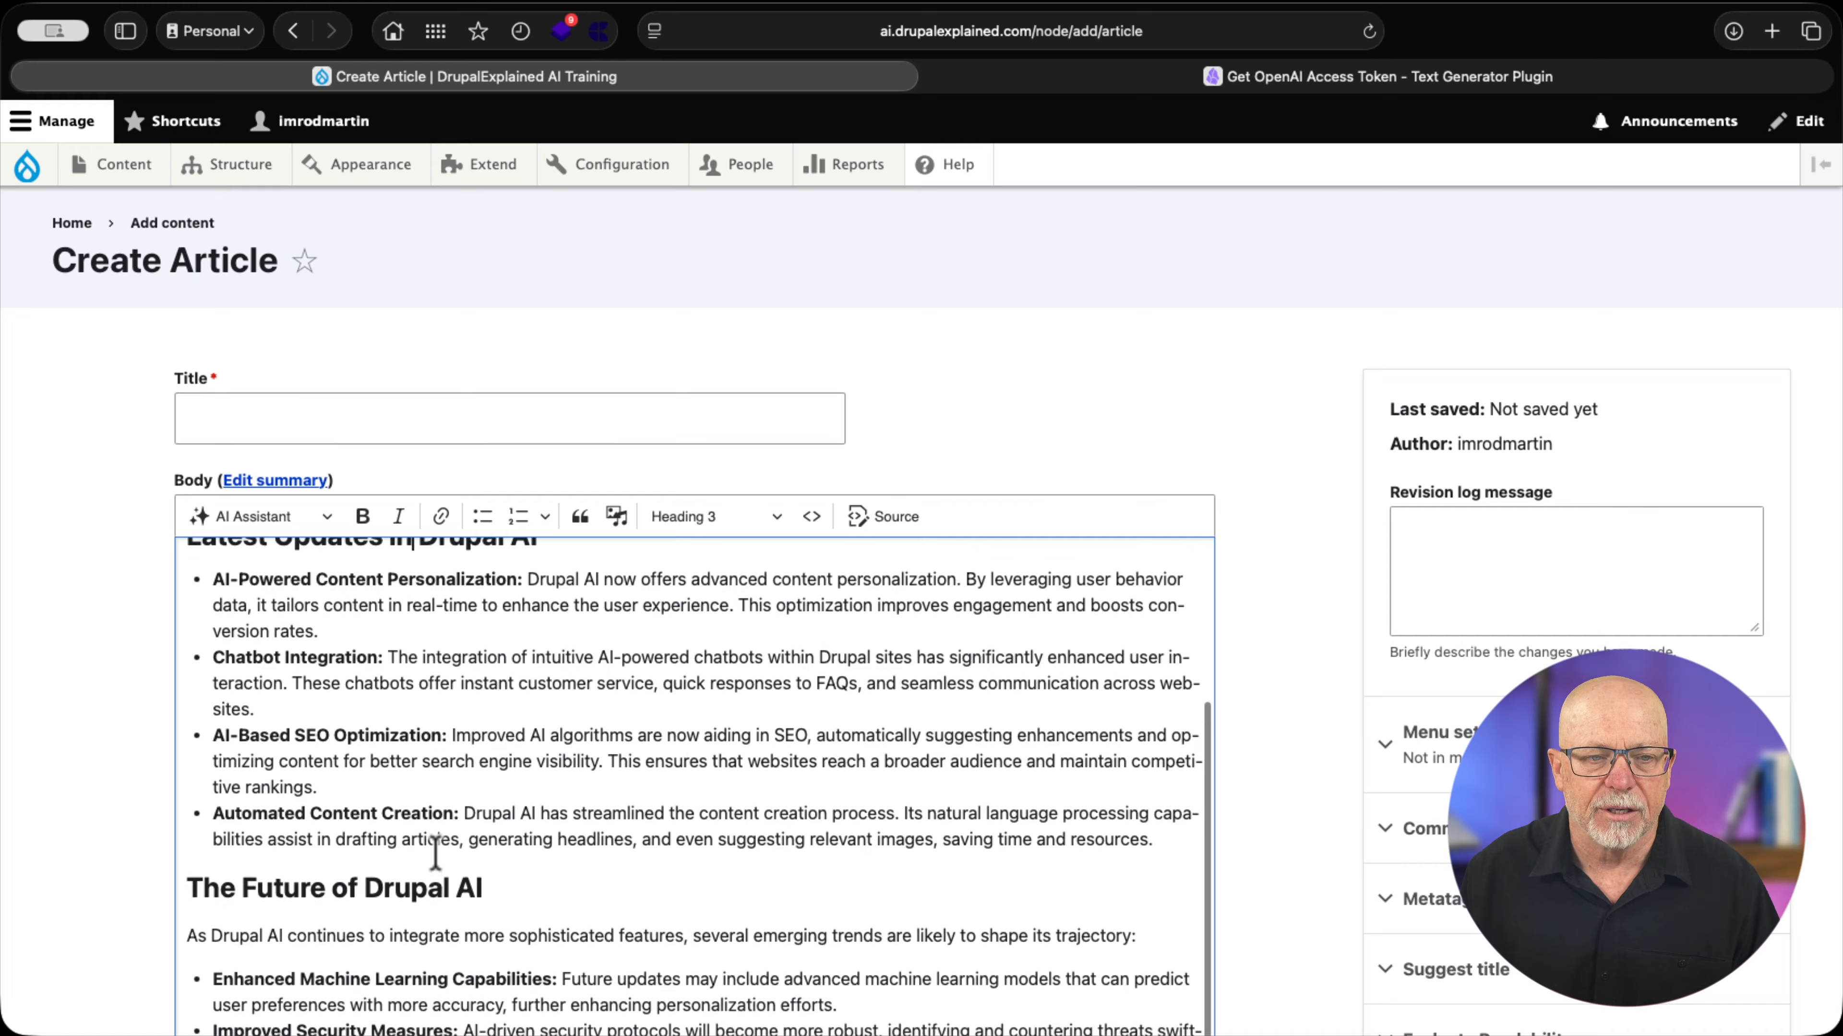
scroll(436, 851, "up", 10)
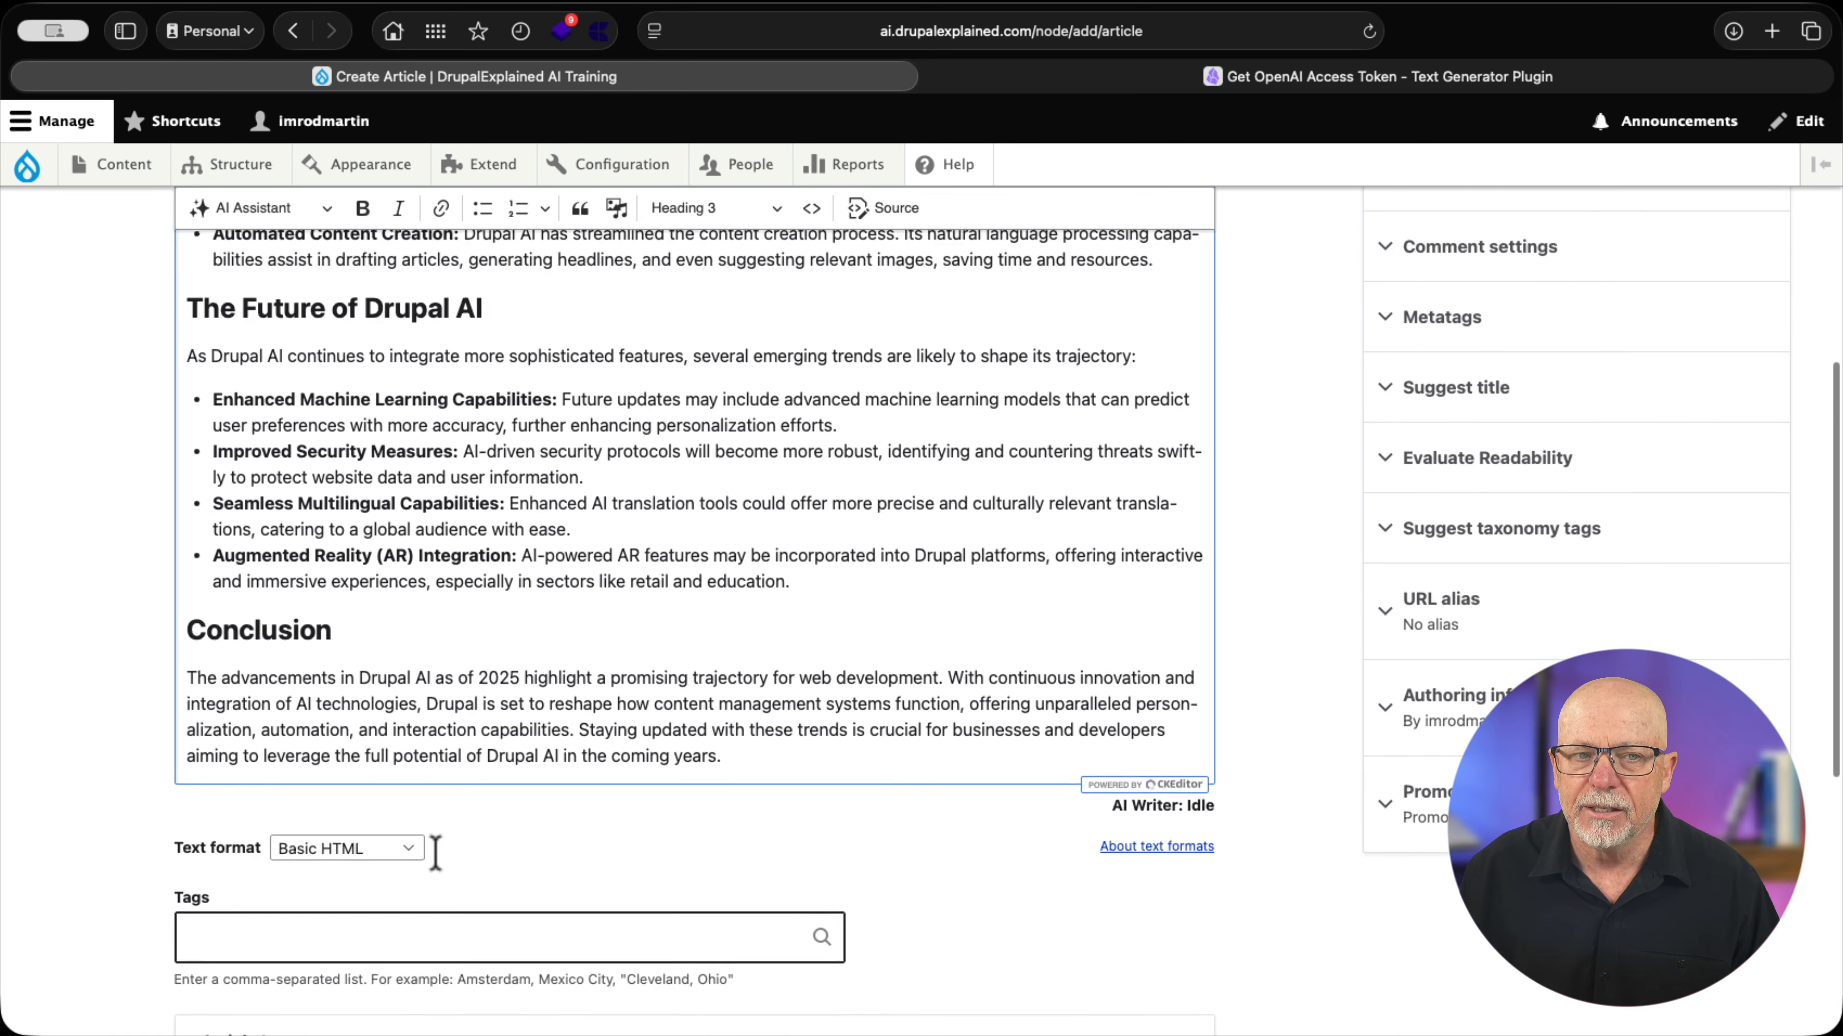
scroll(434, 851, "down", 1)
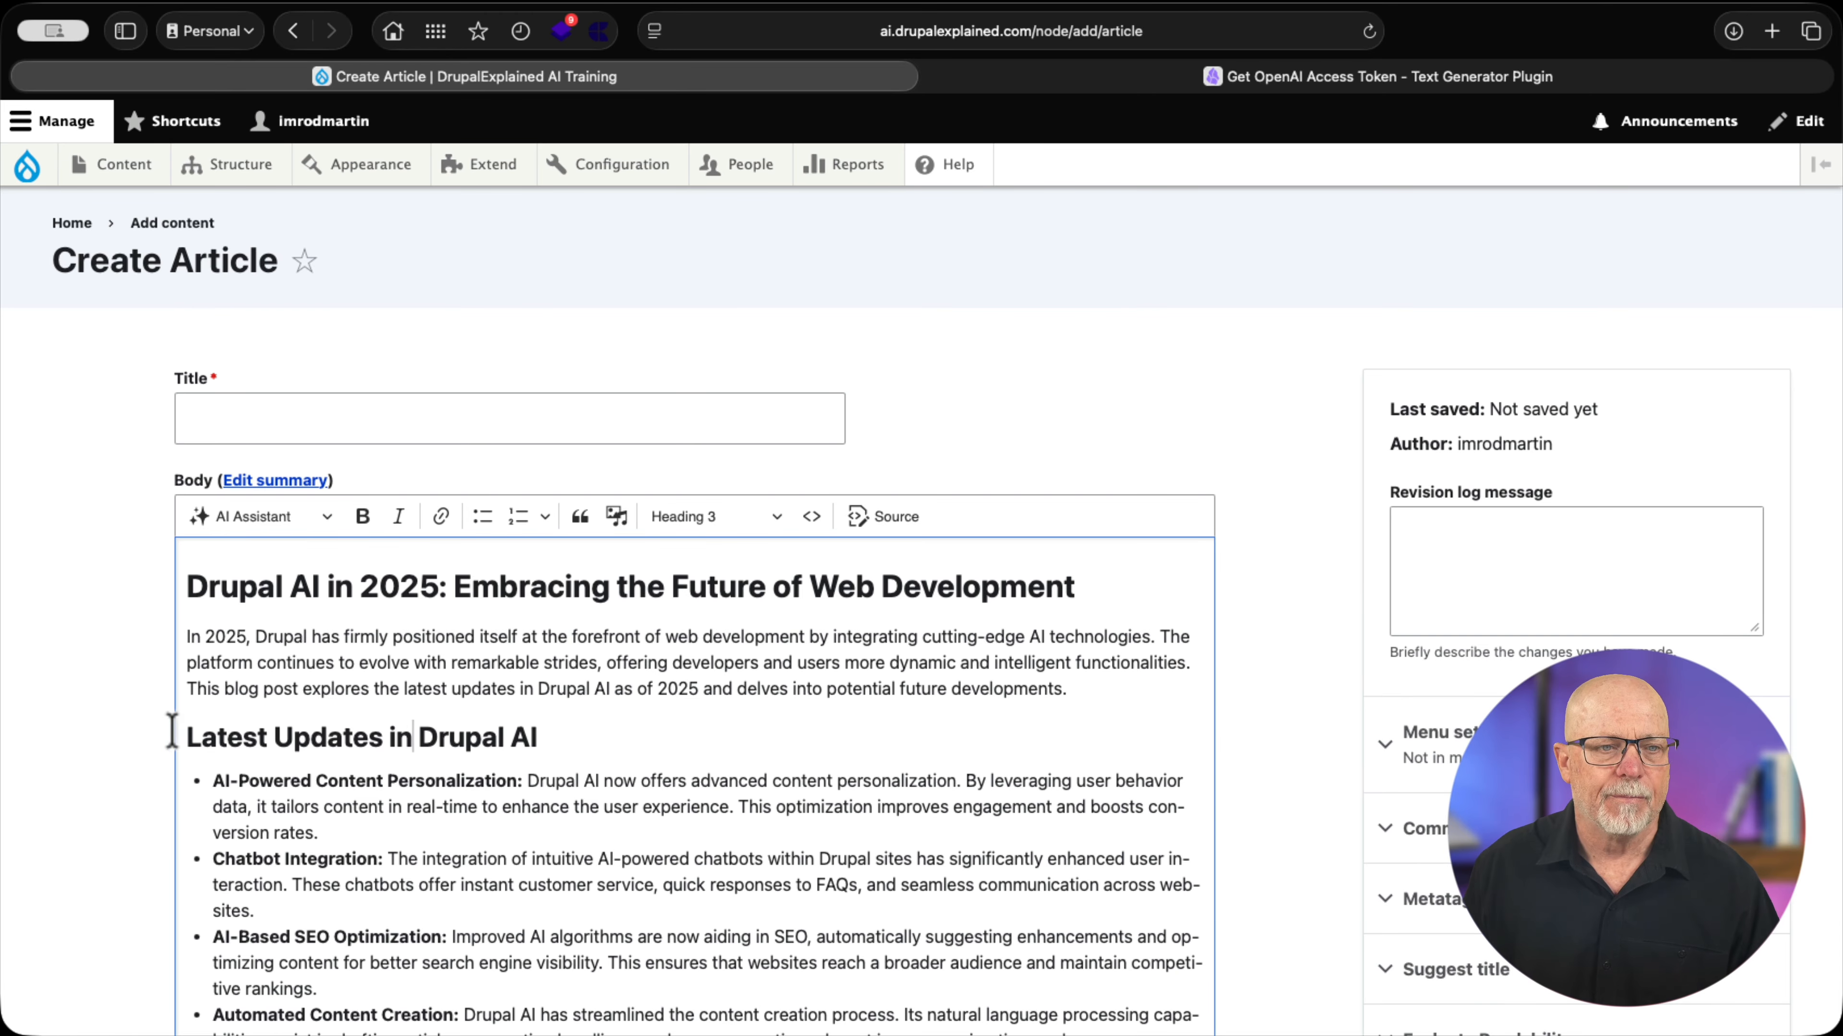
left_click(316, 523)
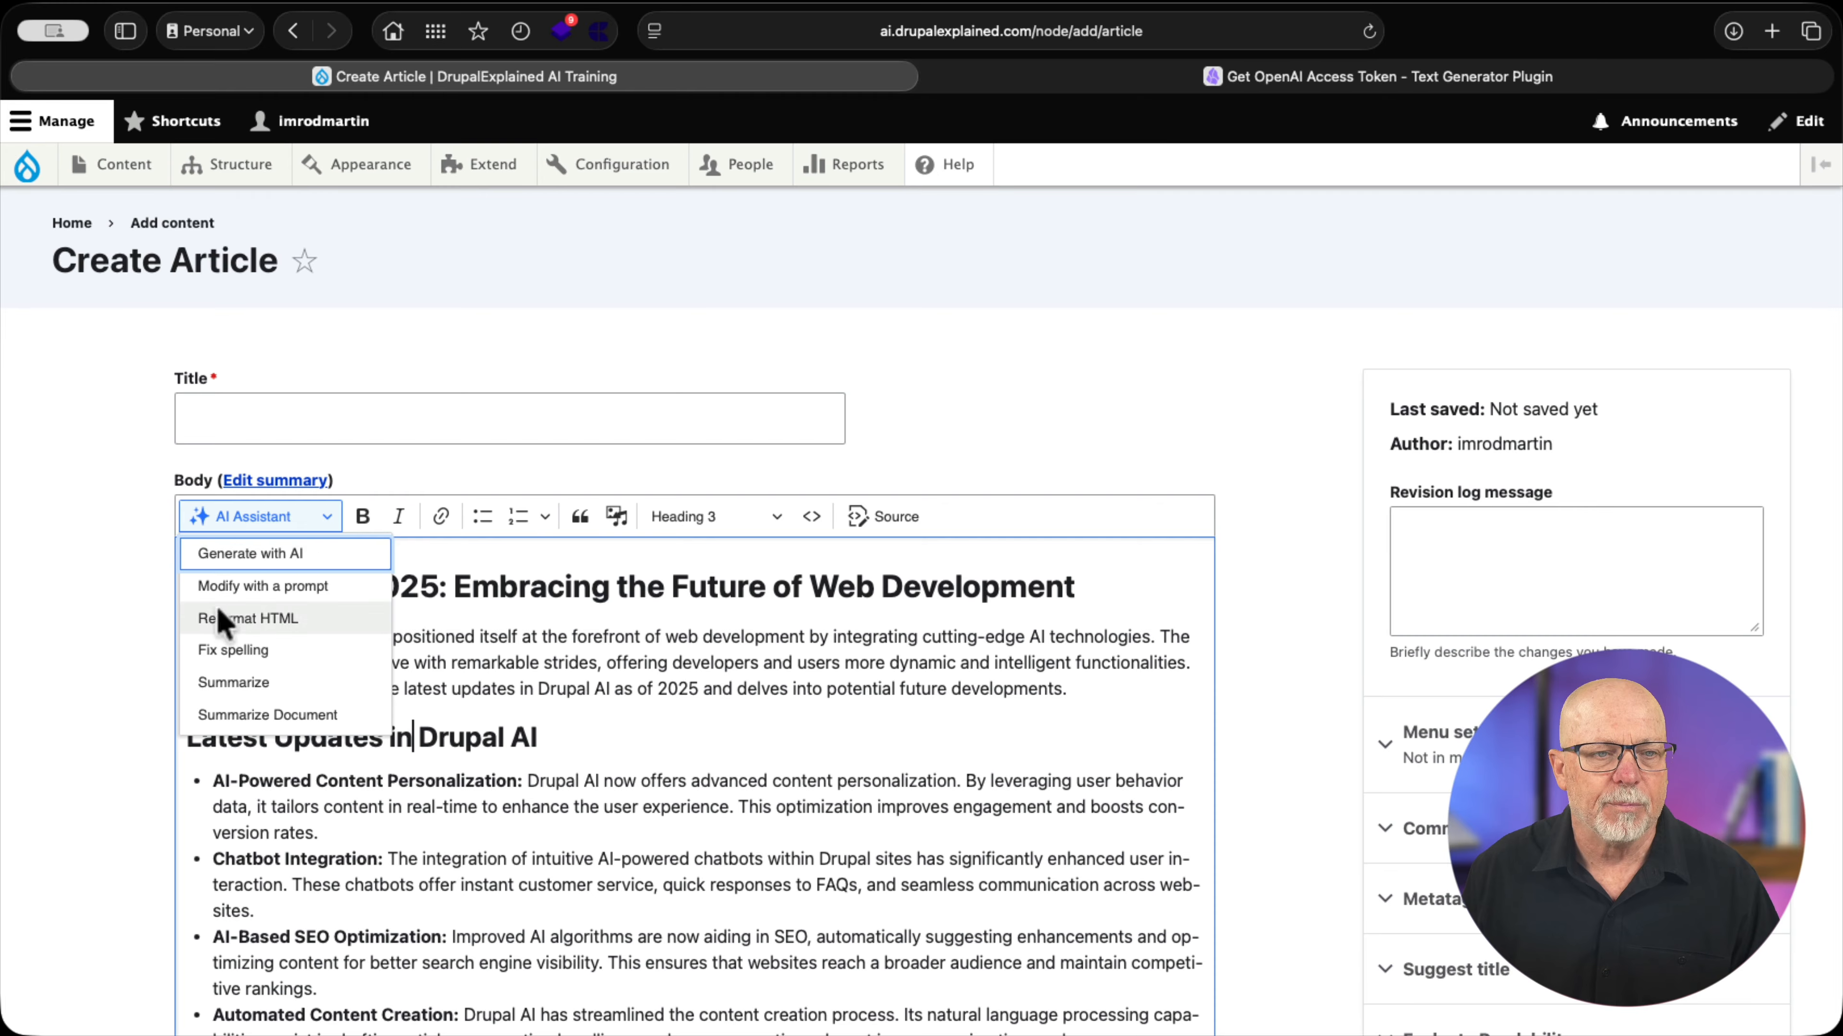
left_click(613, 689)
scroll(613, 690, "down", 4)
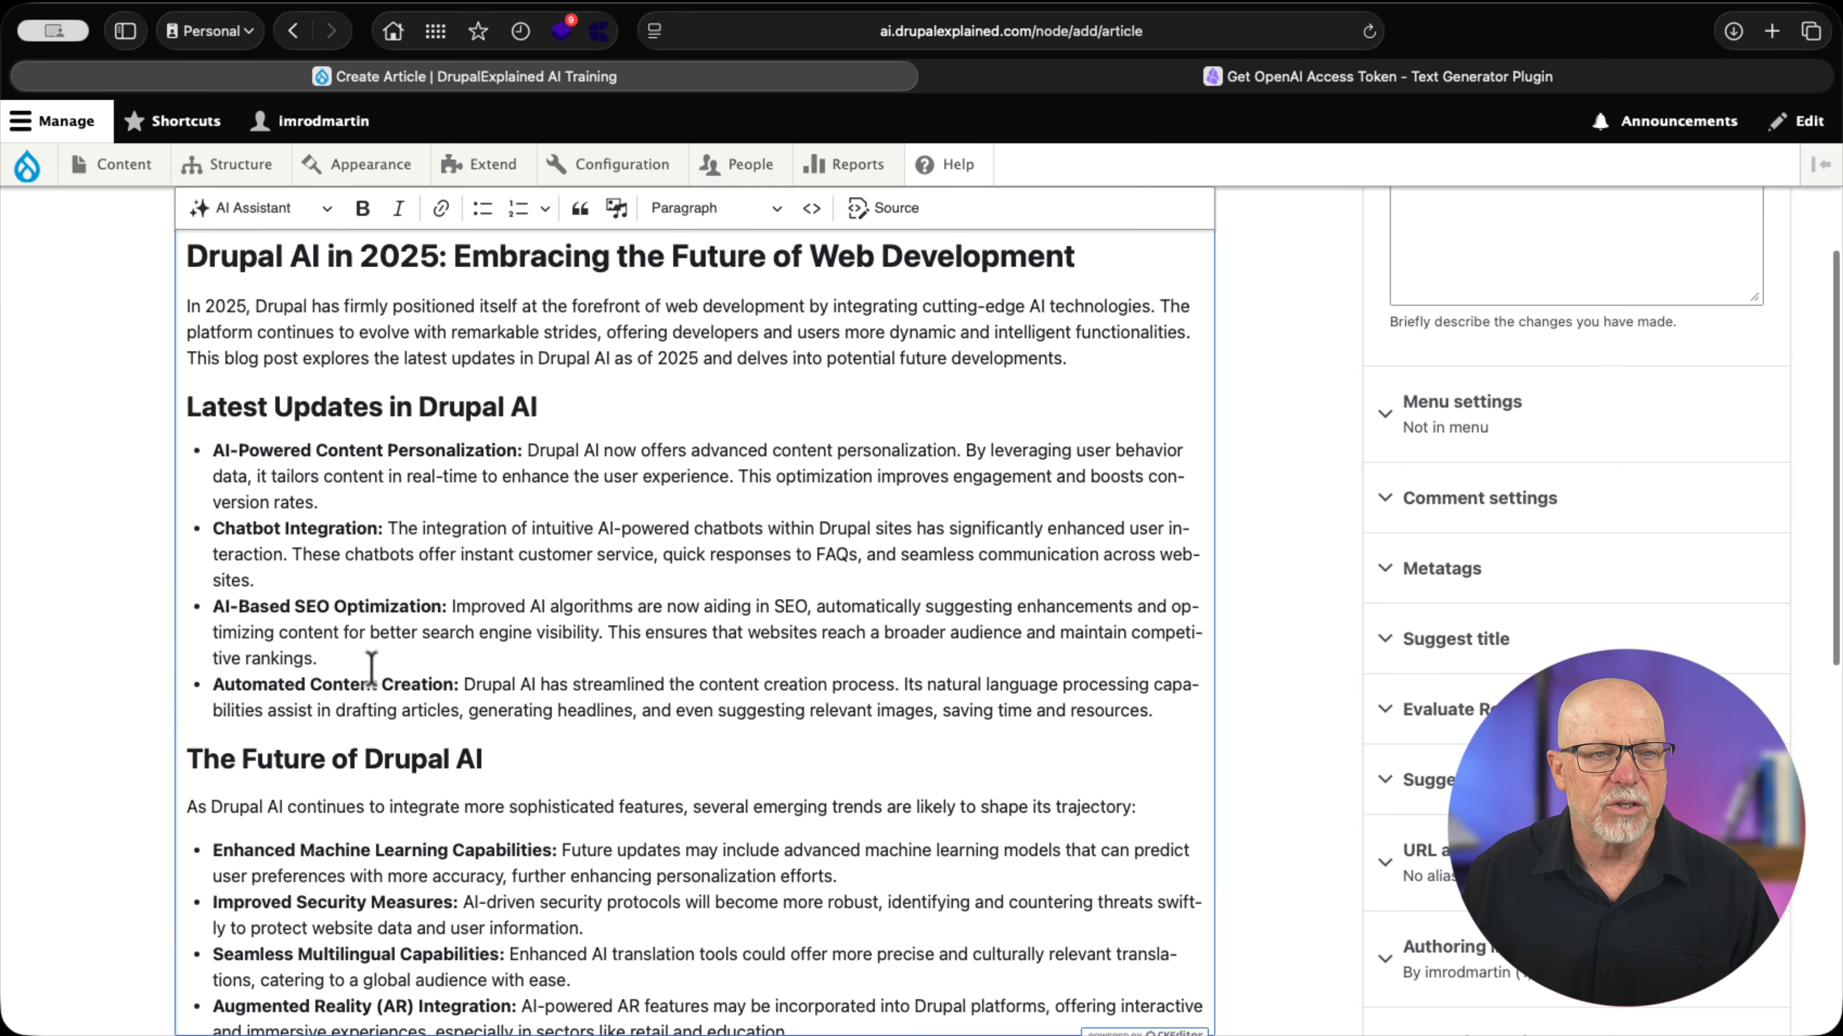
scroll(435, 639, "up", 4)
- Open the AI Assistant's Modify with a prompt function for the introductory paragraph below the main heading
left_click_drag(174, 636, 1164, 687)
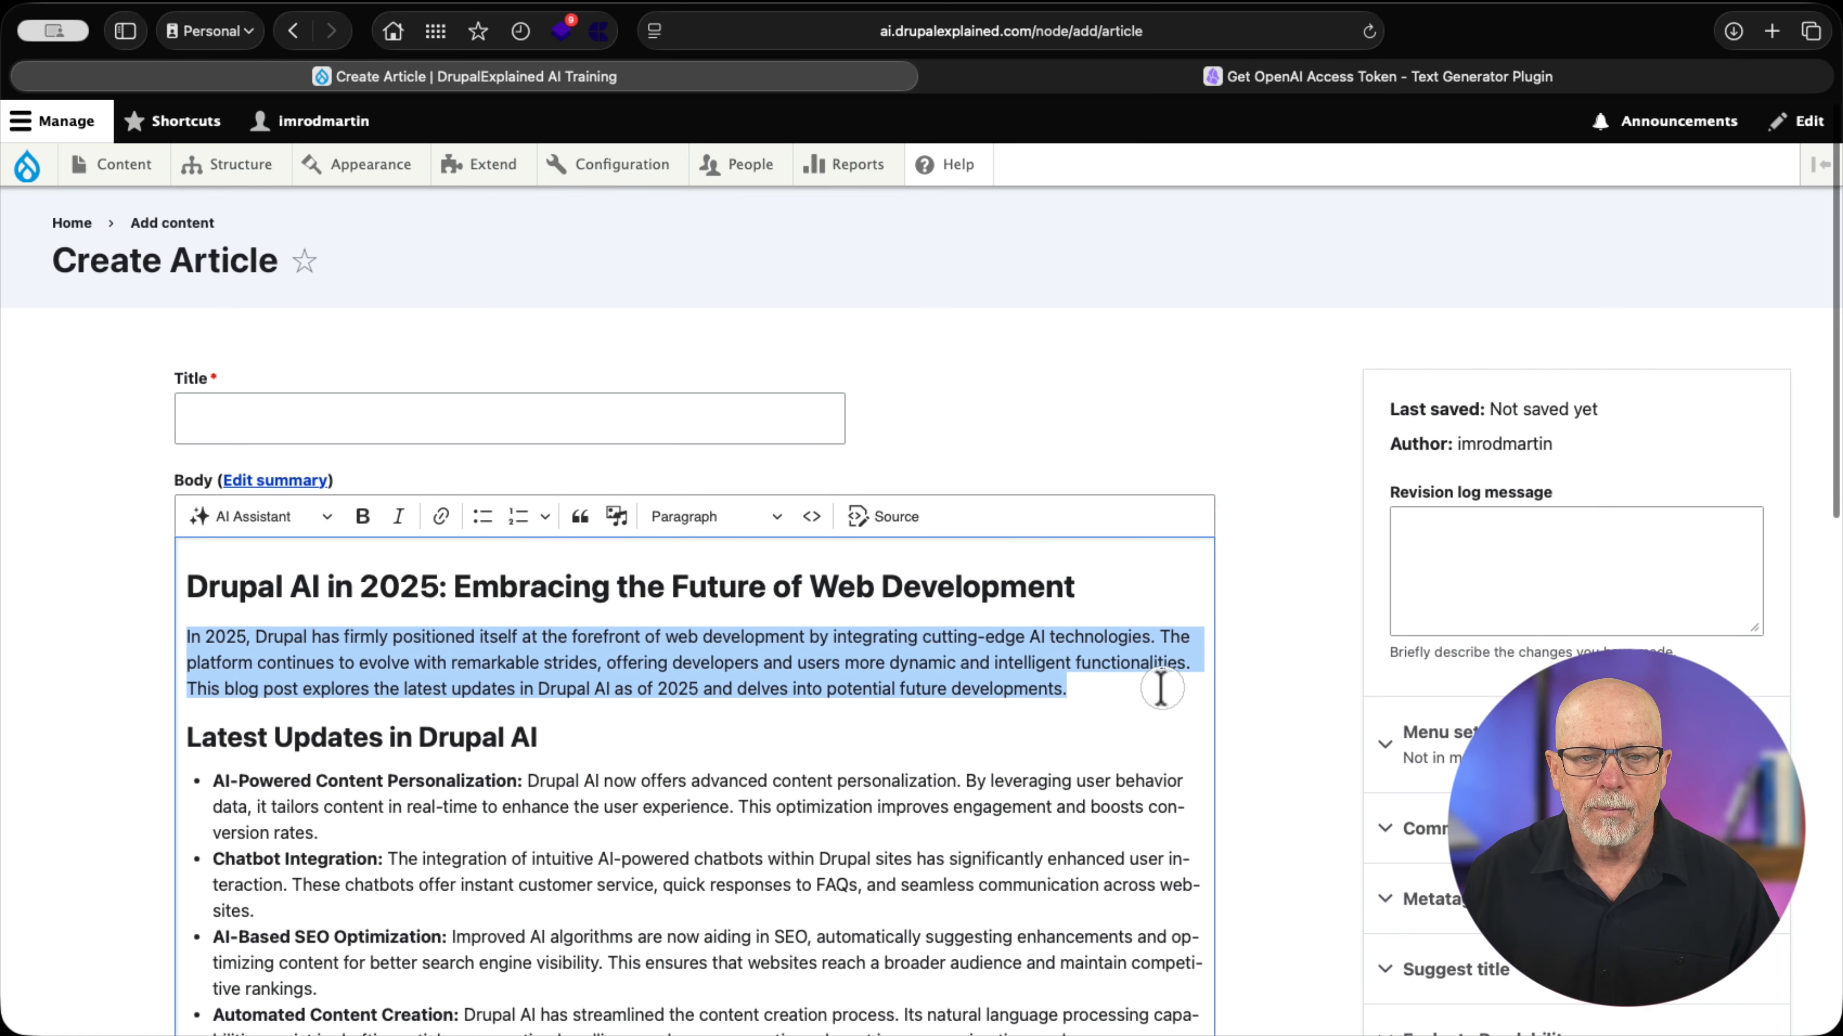
left_click(272, 518)
left_click(259, 589)
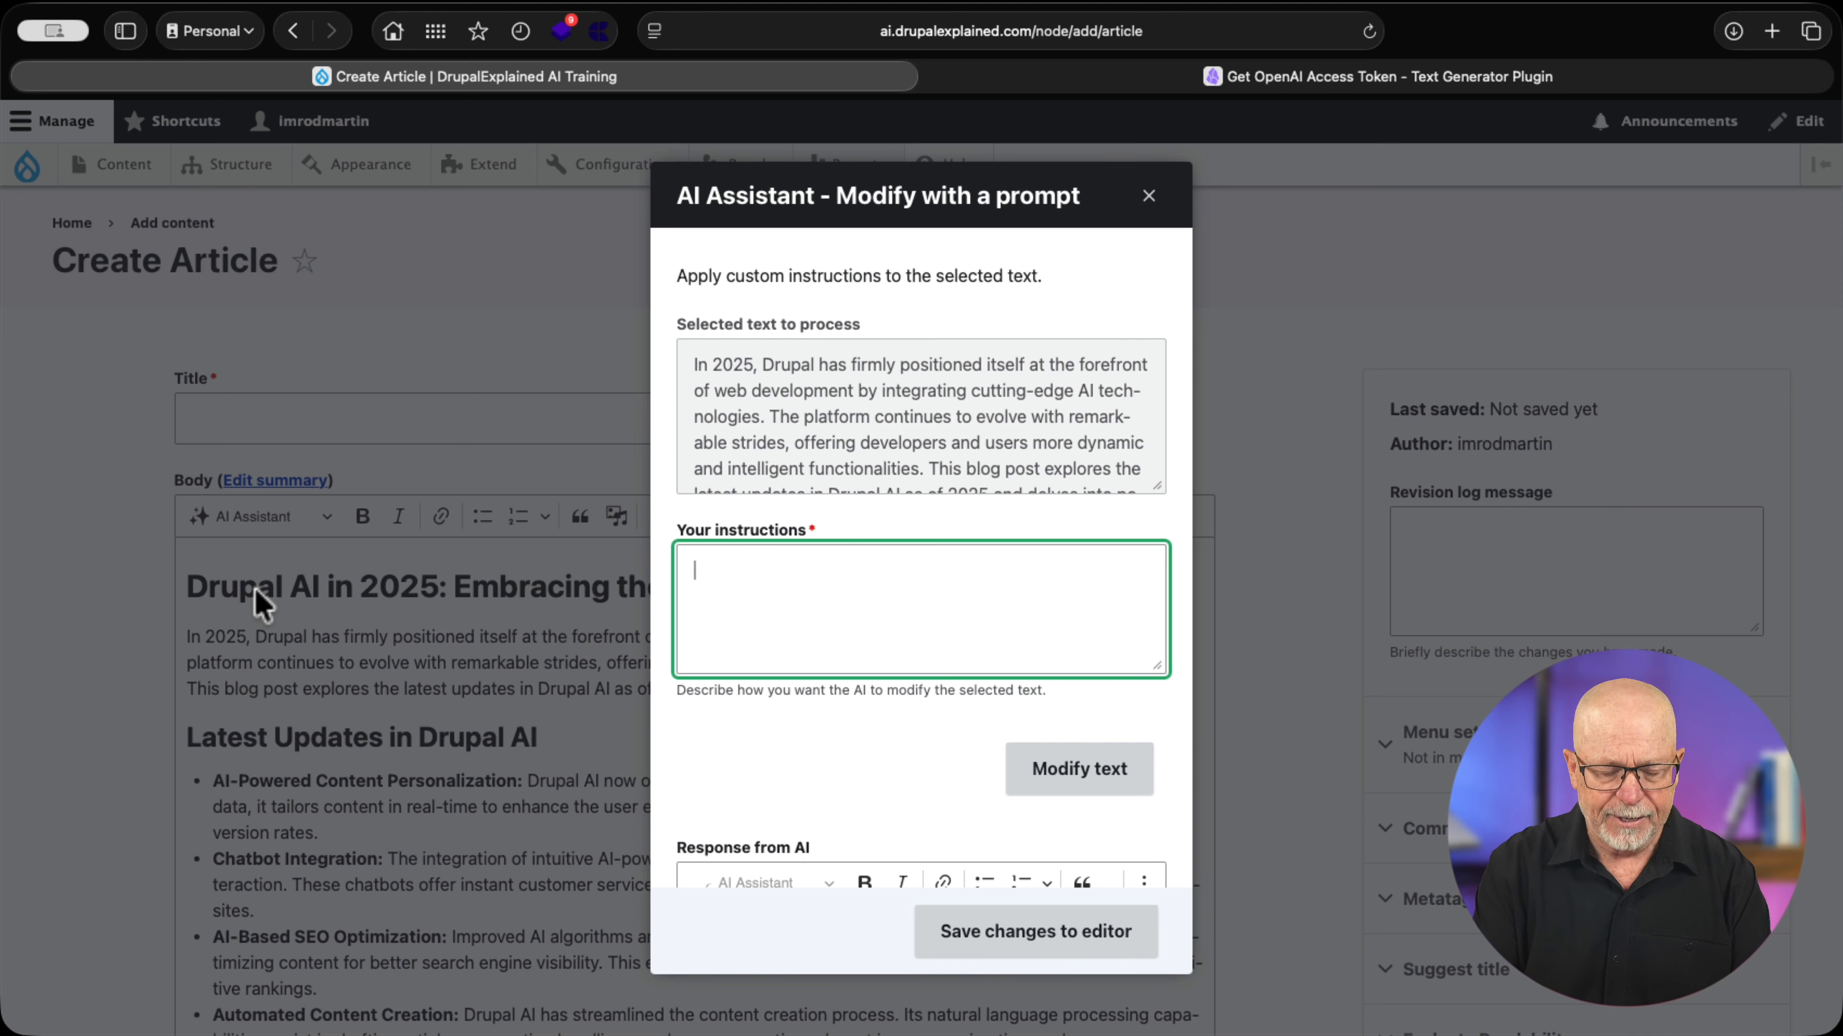
- Have the AI modify the introductory paragraph with the instruction "Double this in length and make it add a summary of what the article is going to say"
type("Doub")
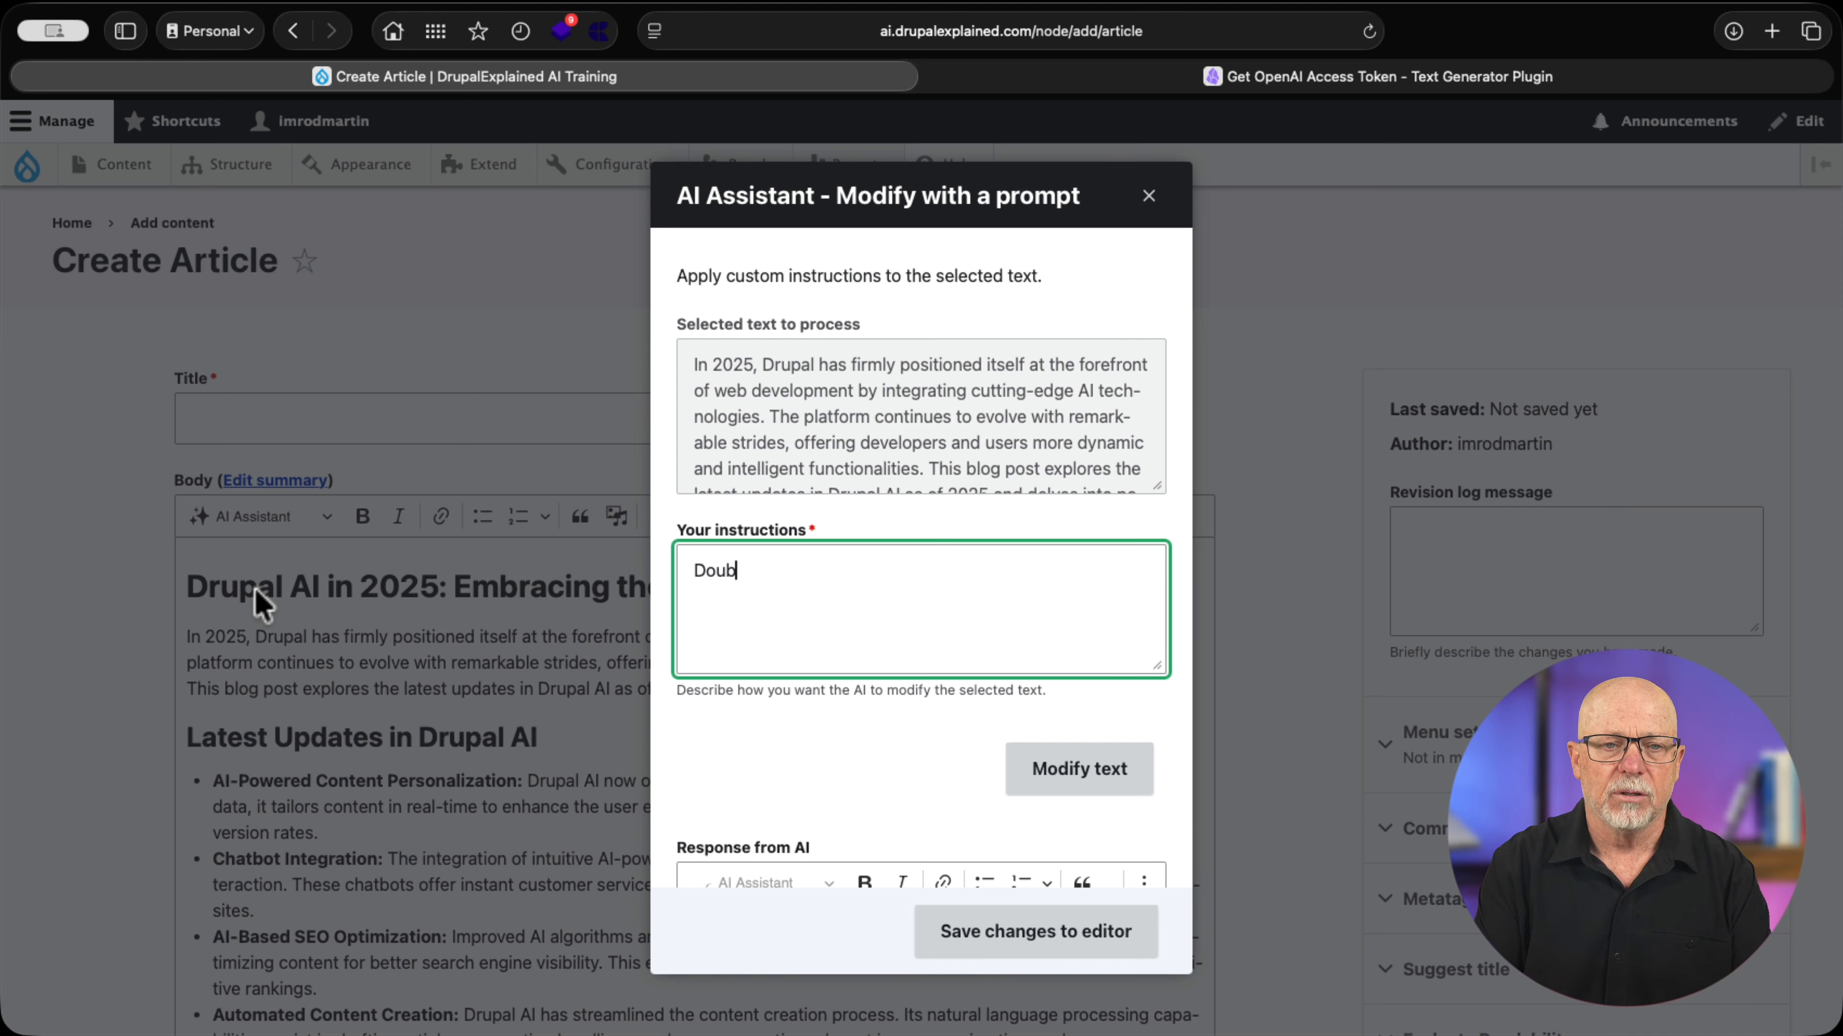
type("le this in le")
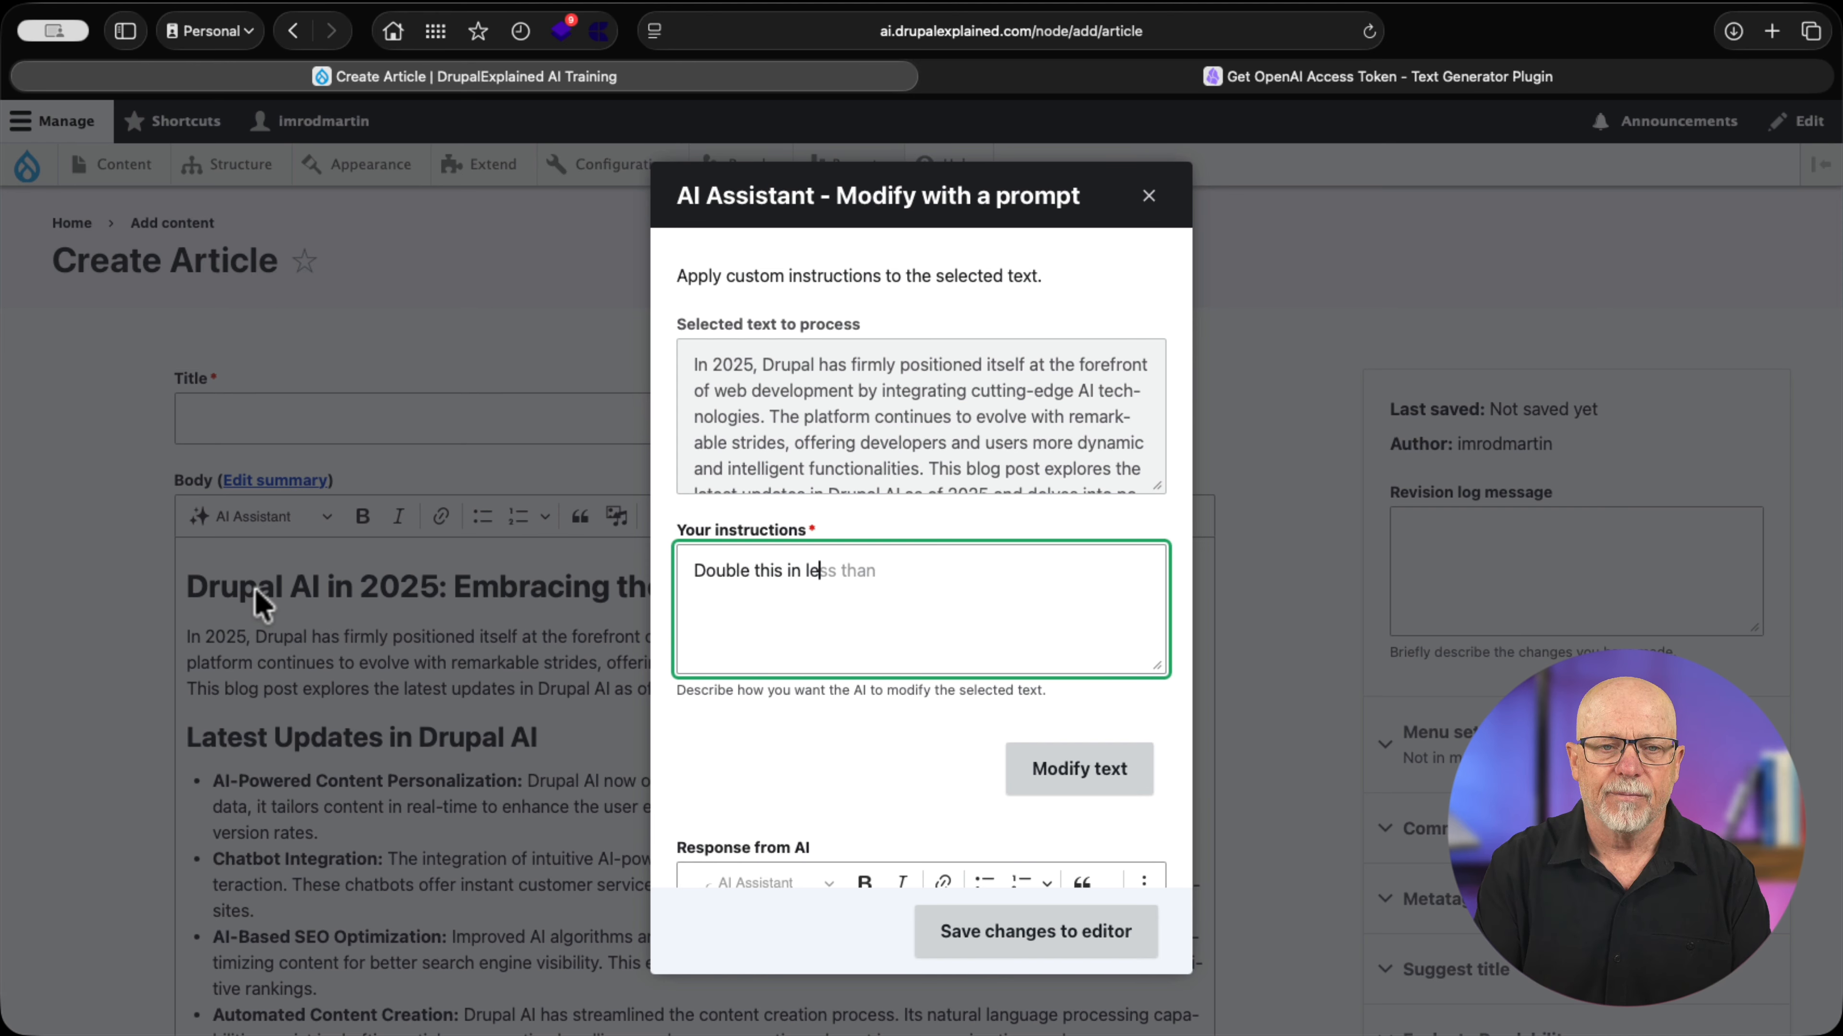
type("ngth and m")
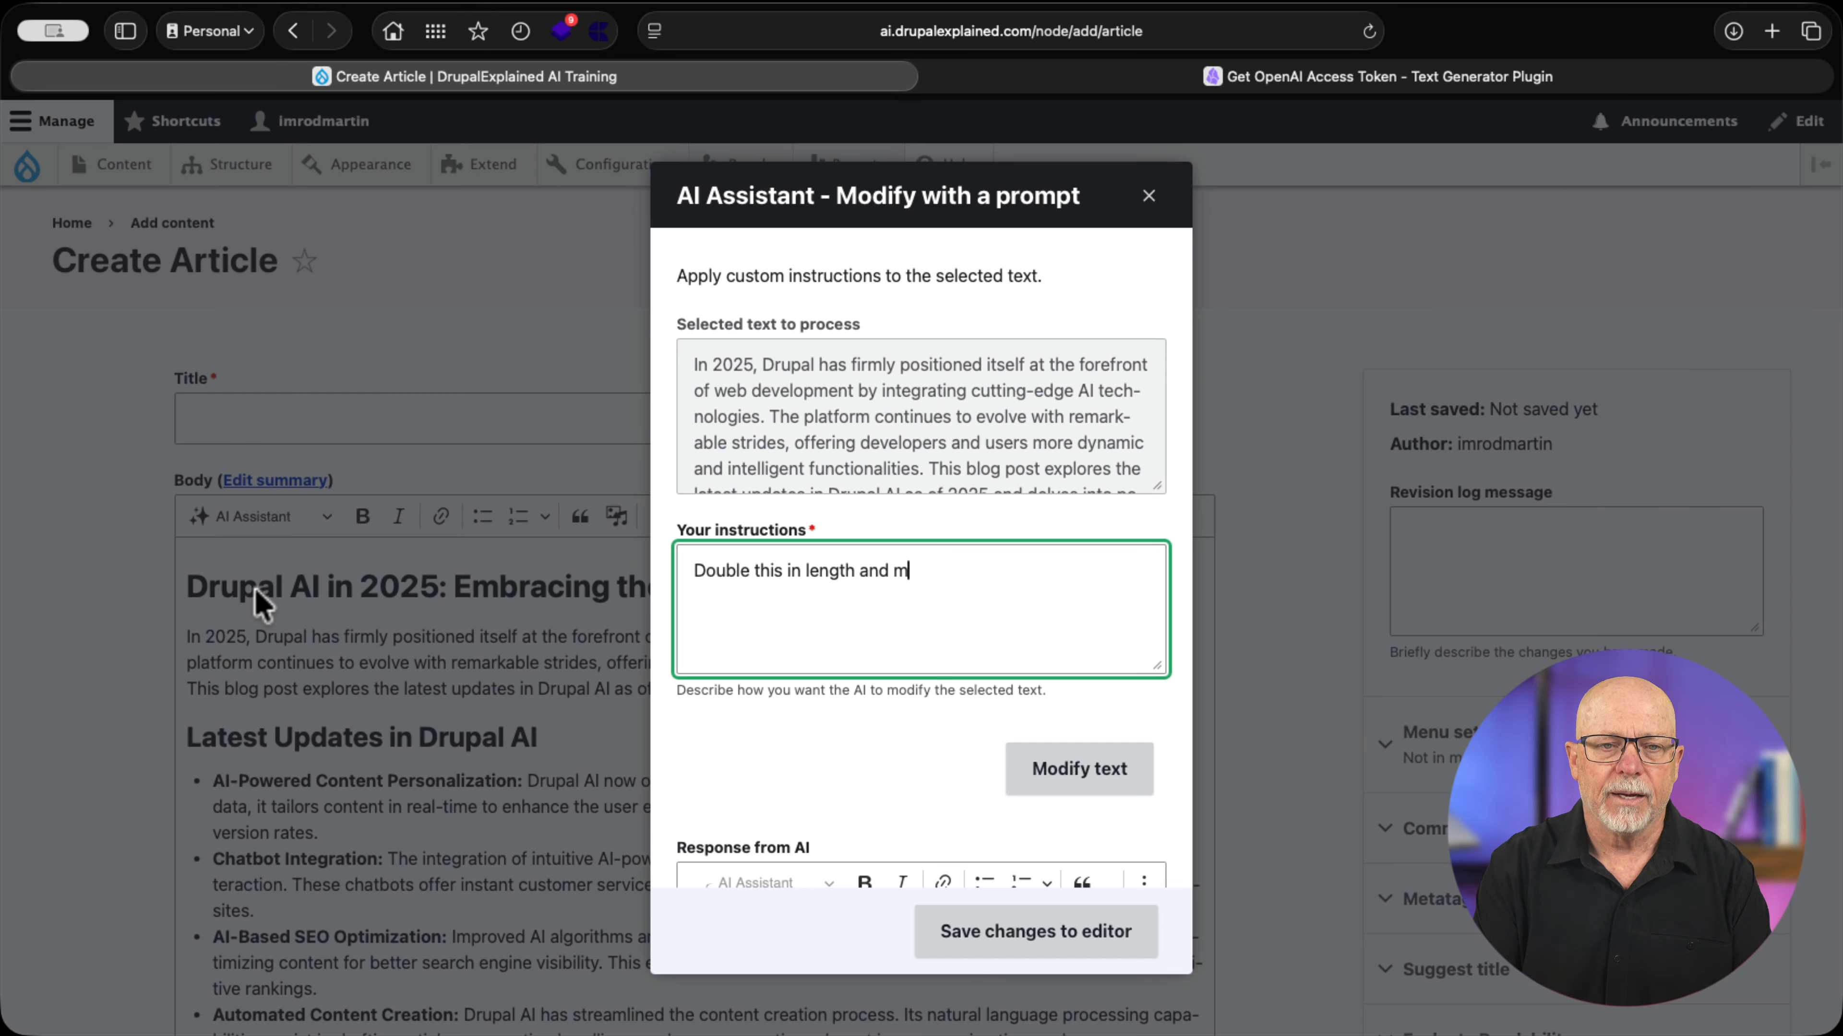
type("ake it a")
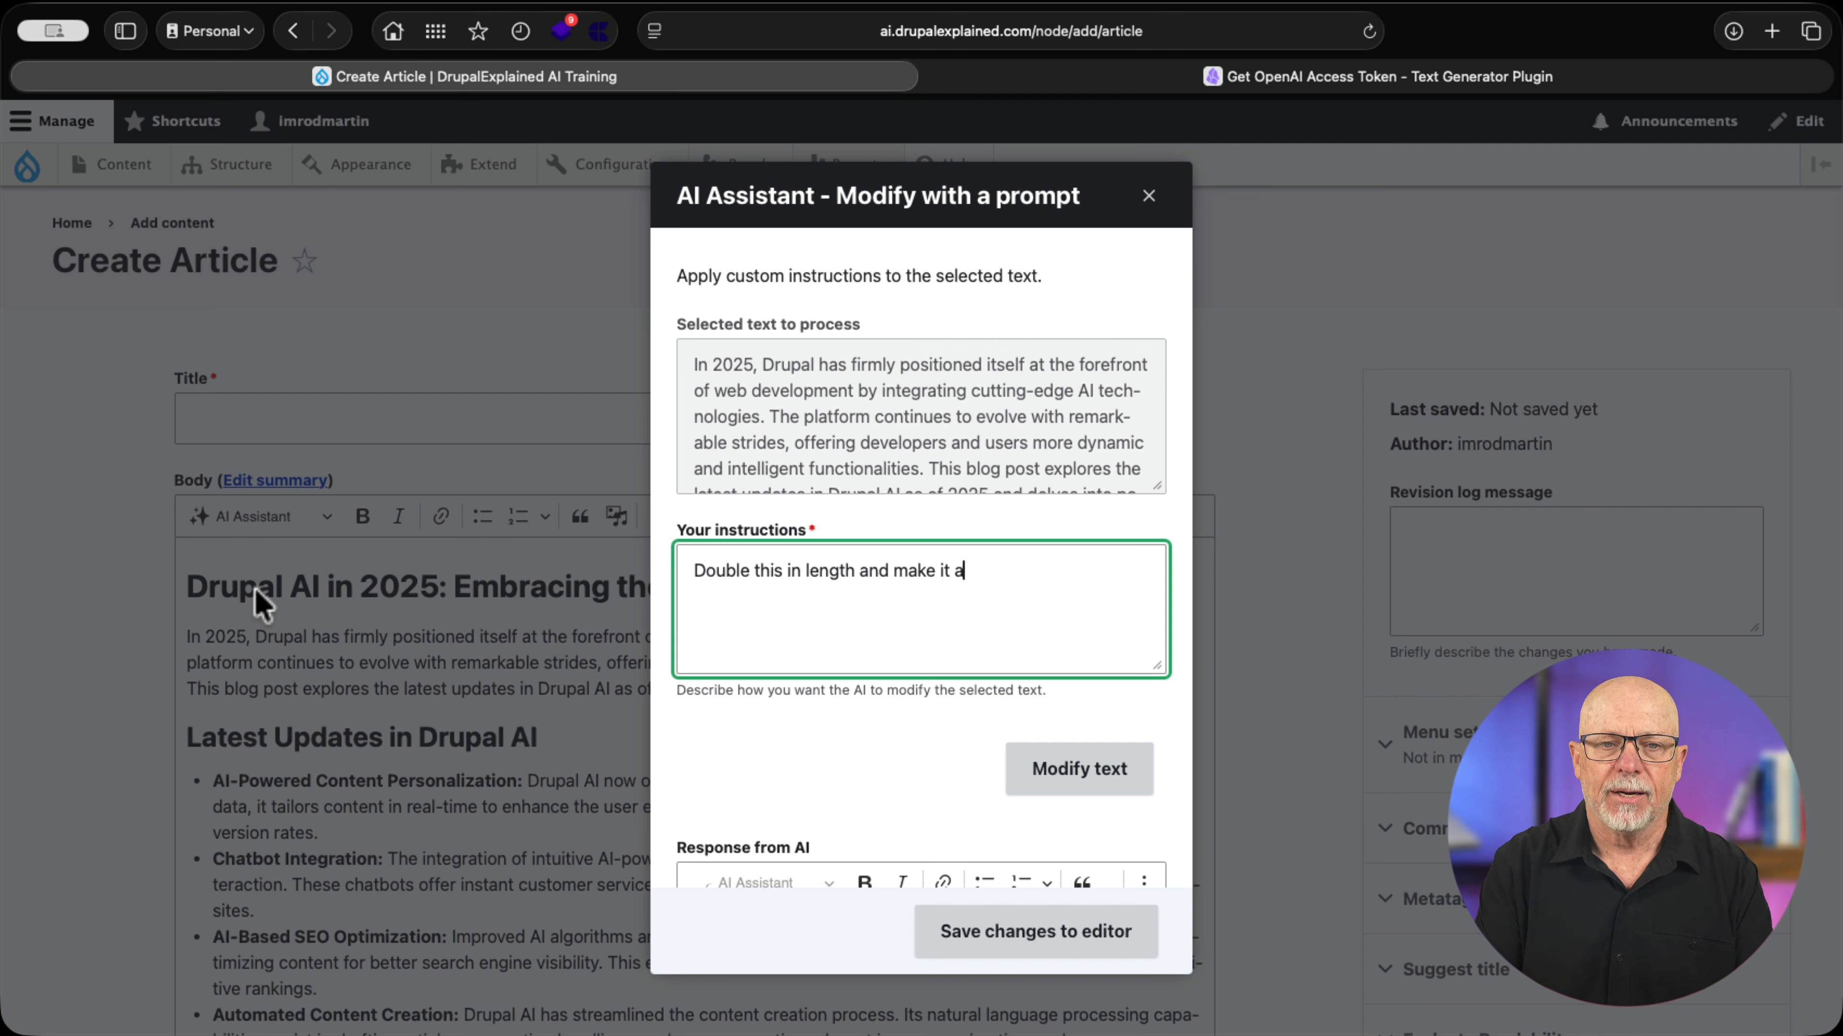
type("dd a summary,ary")
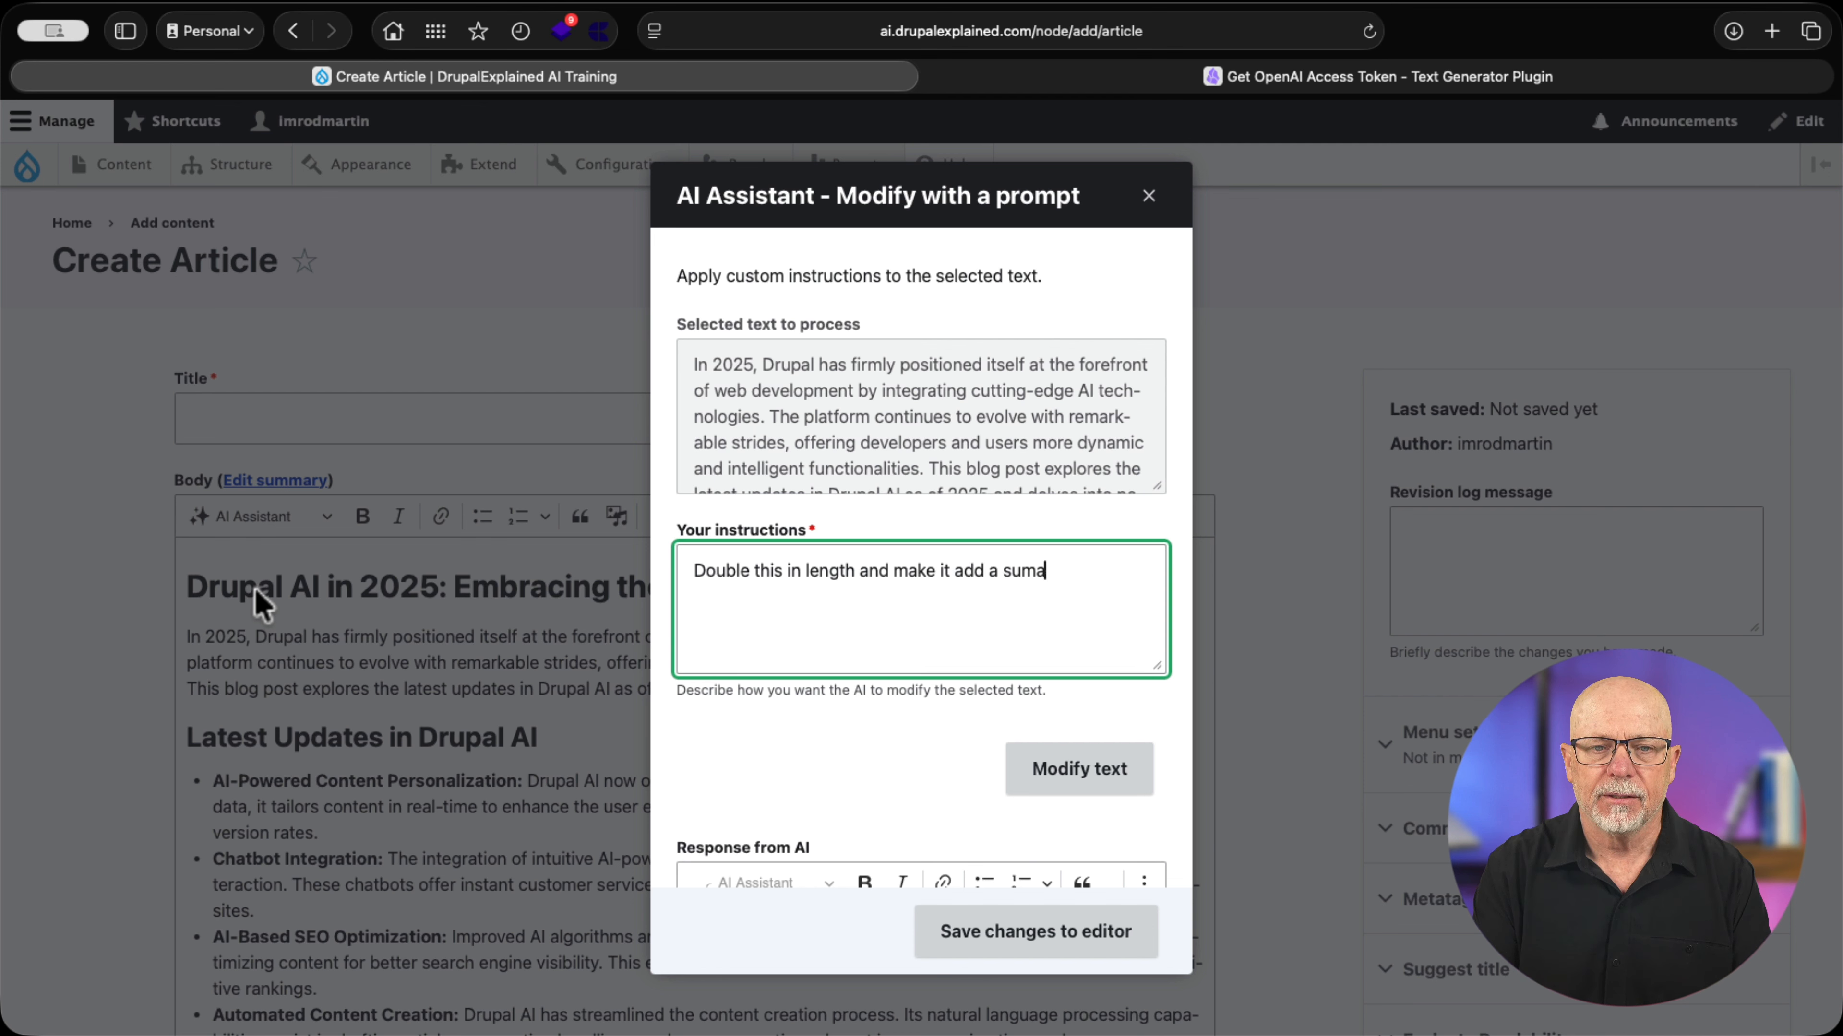
key("BackSpace")
key("BackSpace")
key("BackSpace")
key("BackSpace")
key("BackSpace")
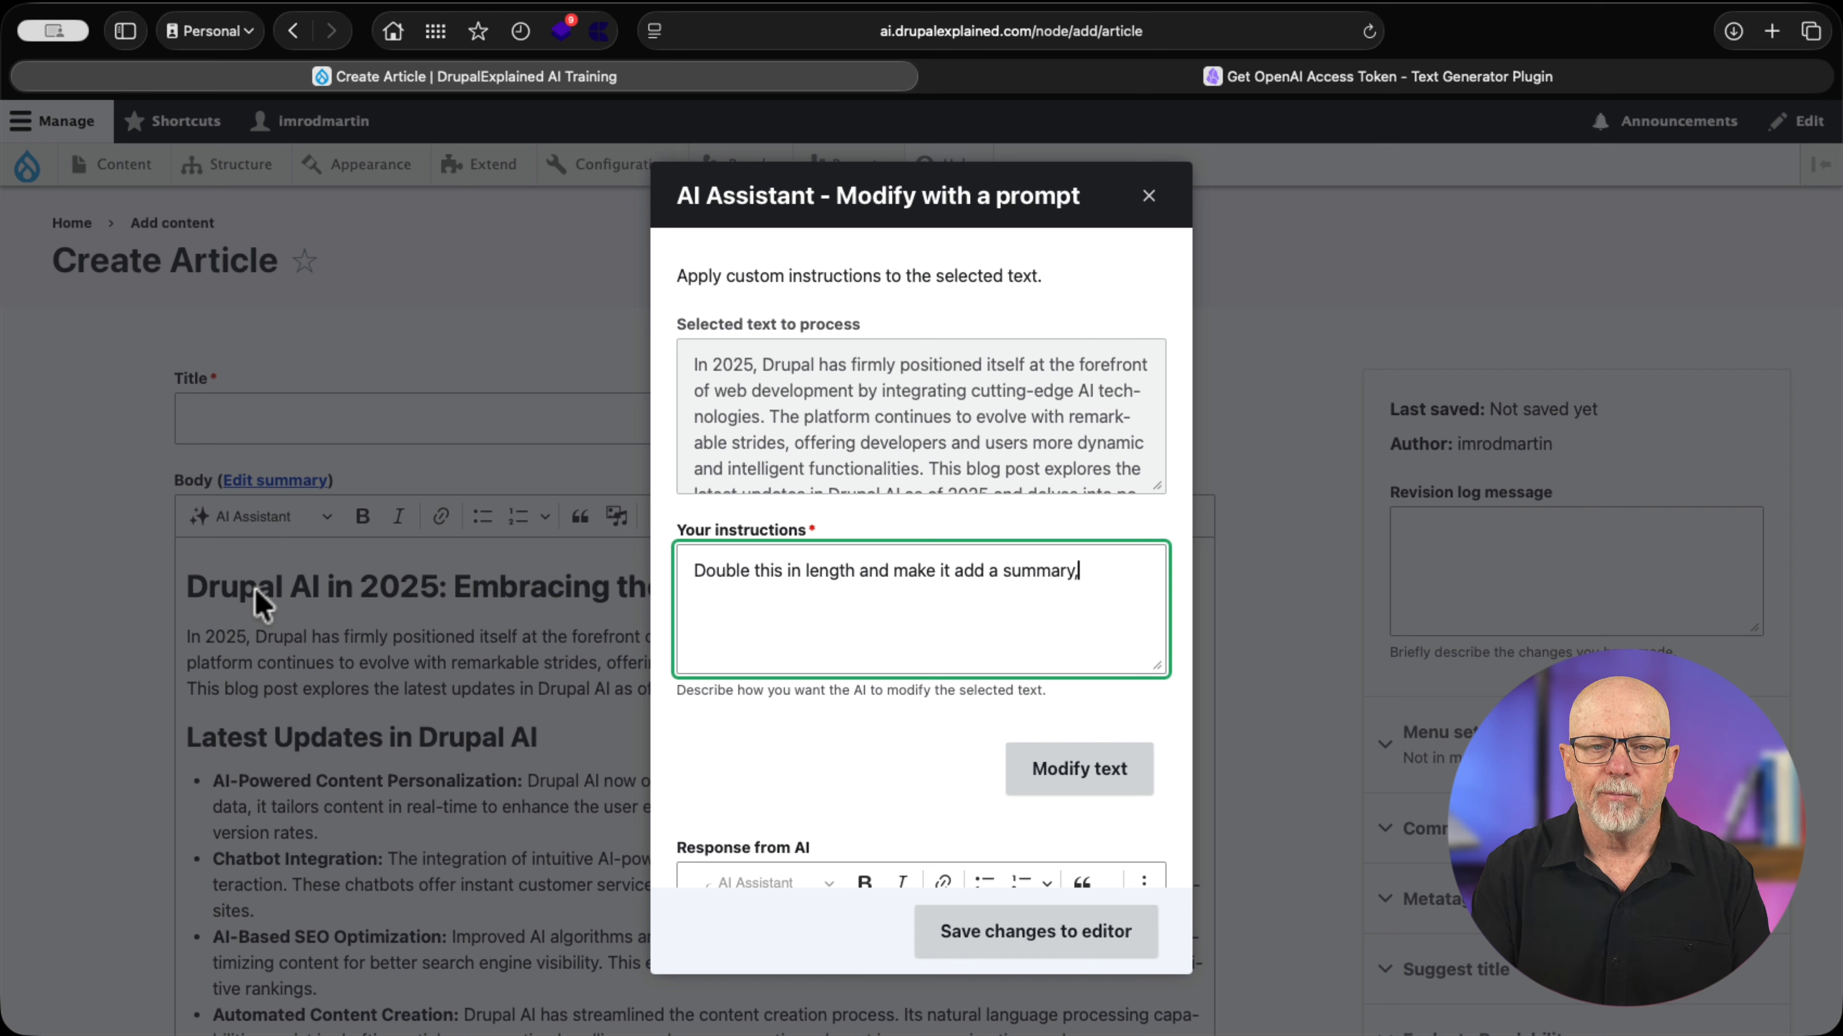
key("BackSpace")
type("y of w")
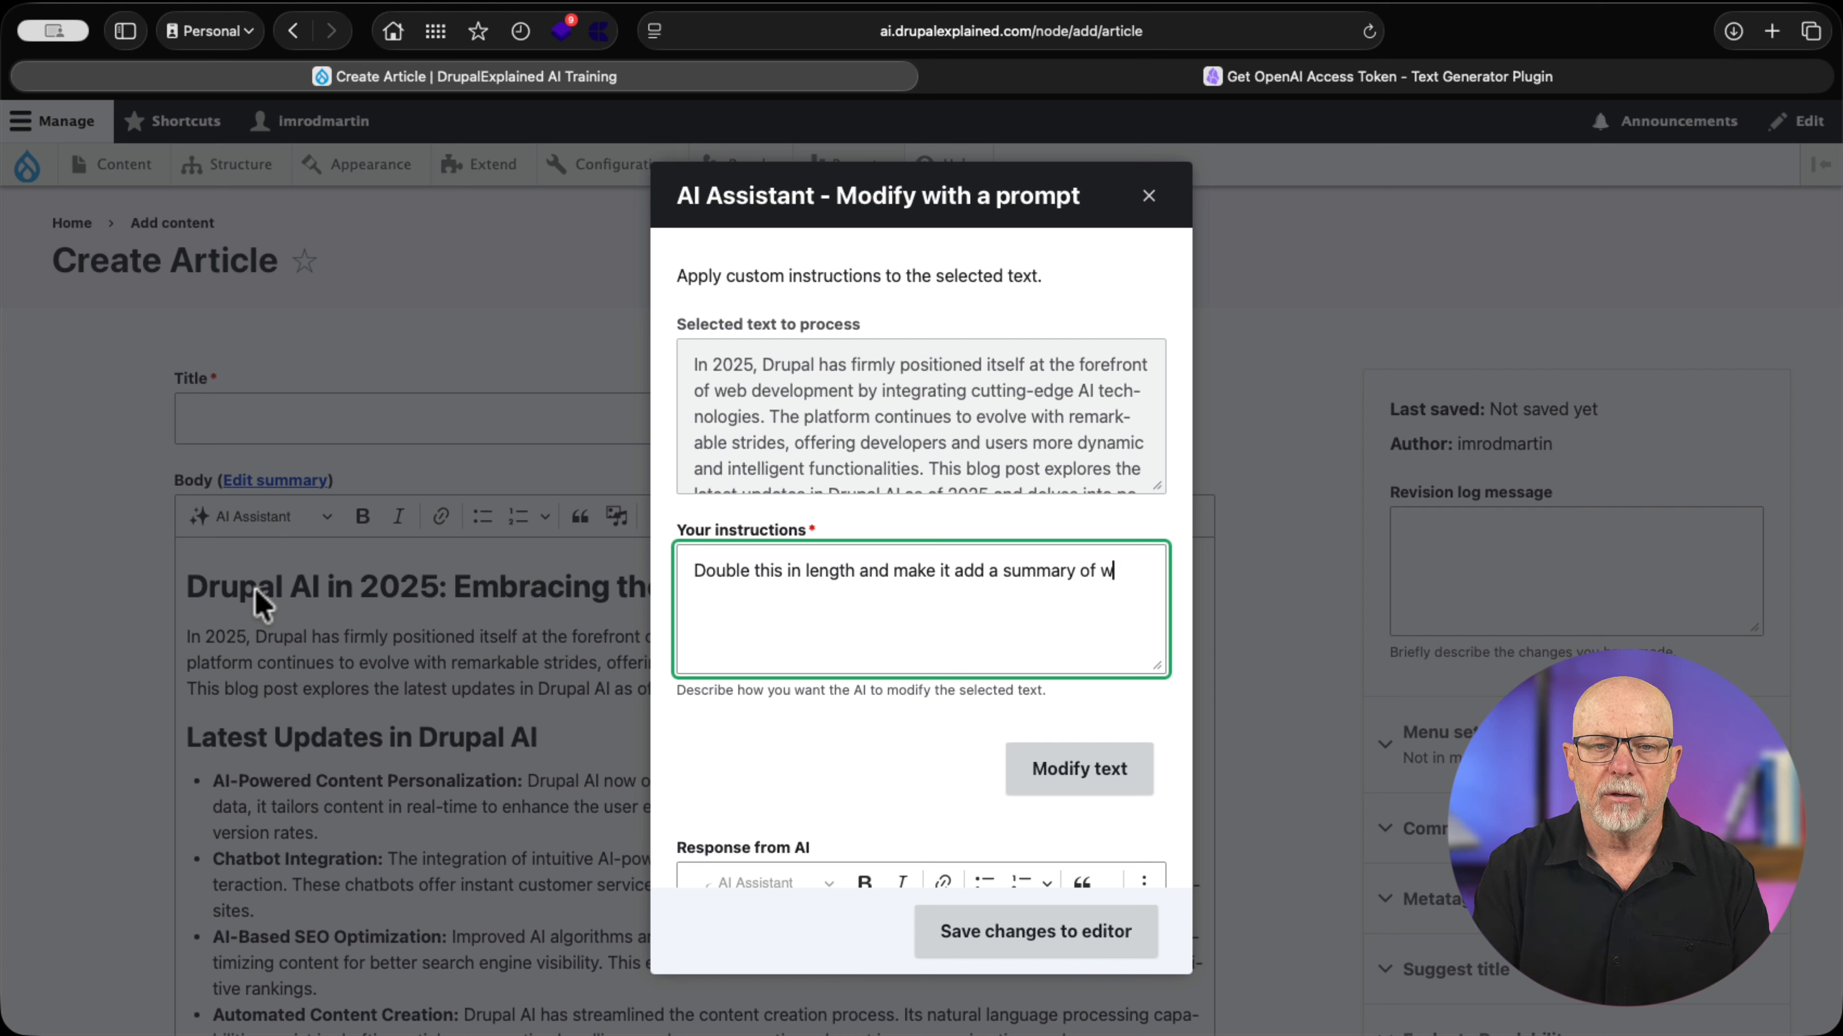
type("hat the ar")
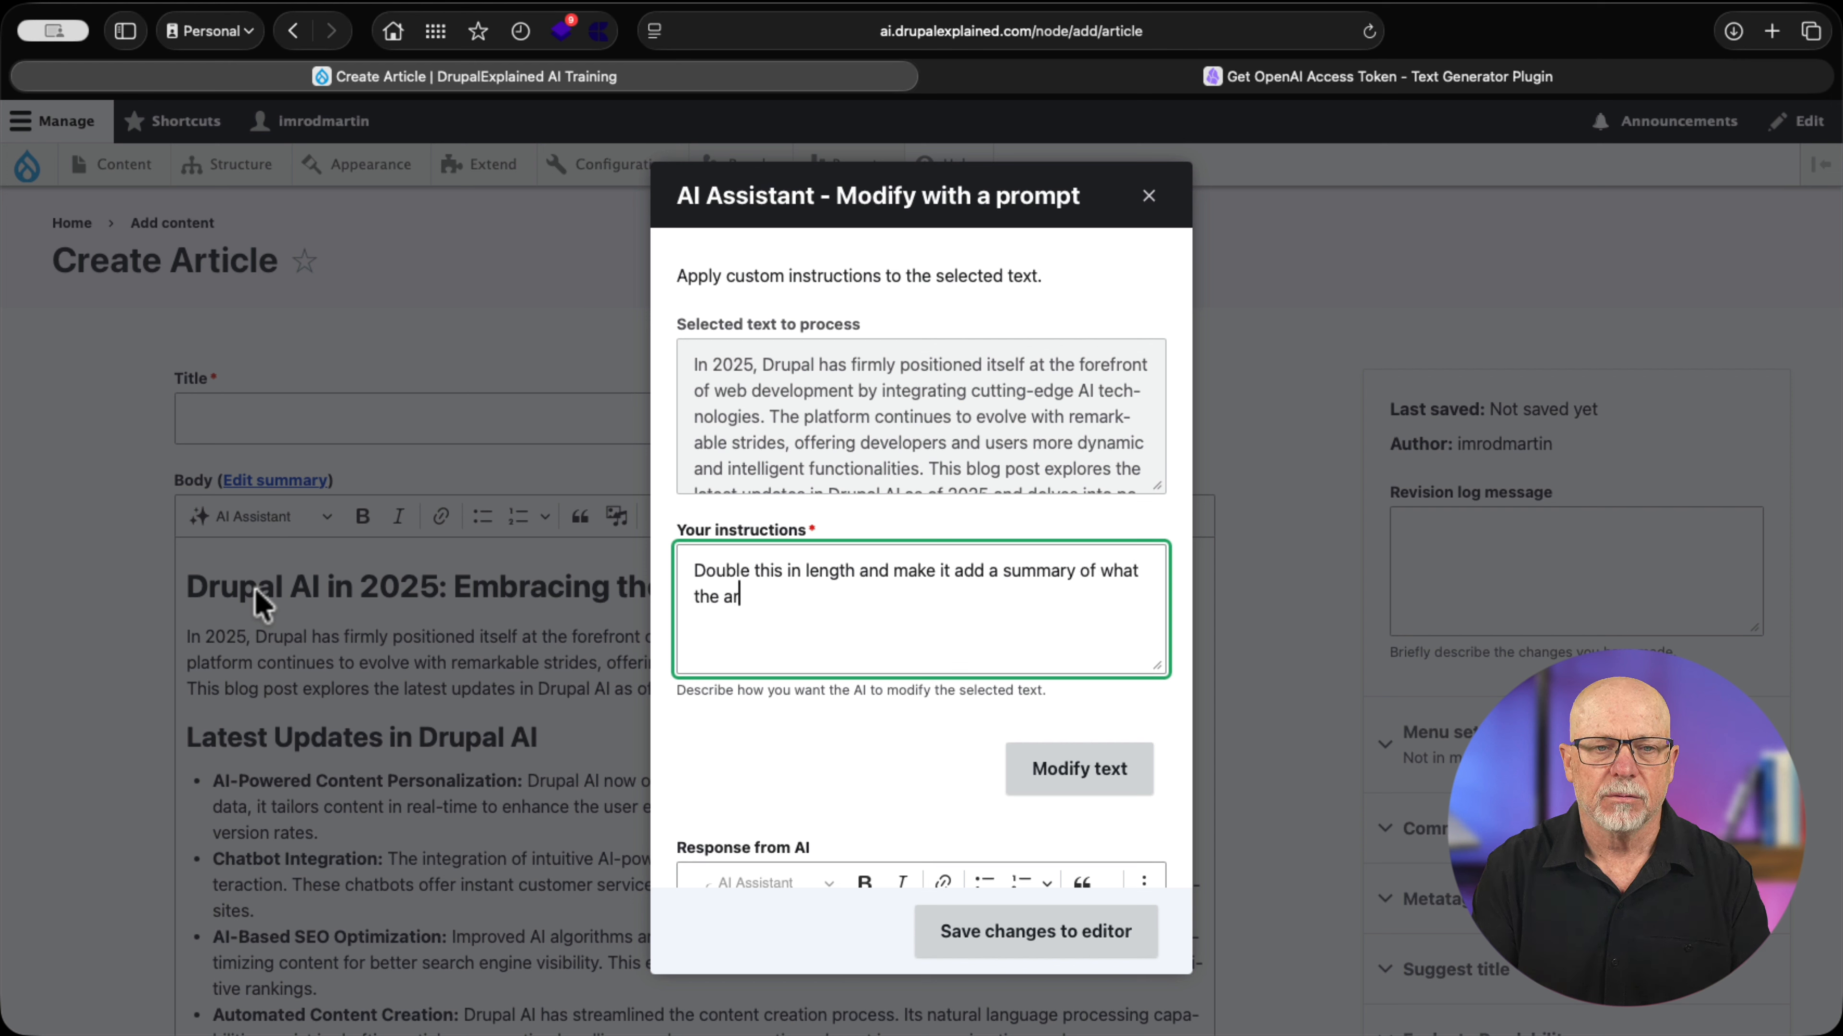
type("ticle is going to say")
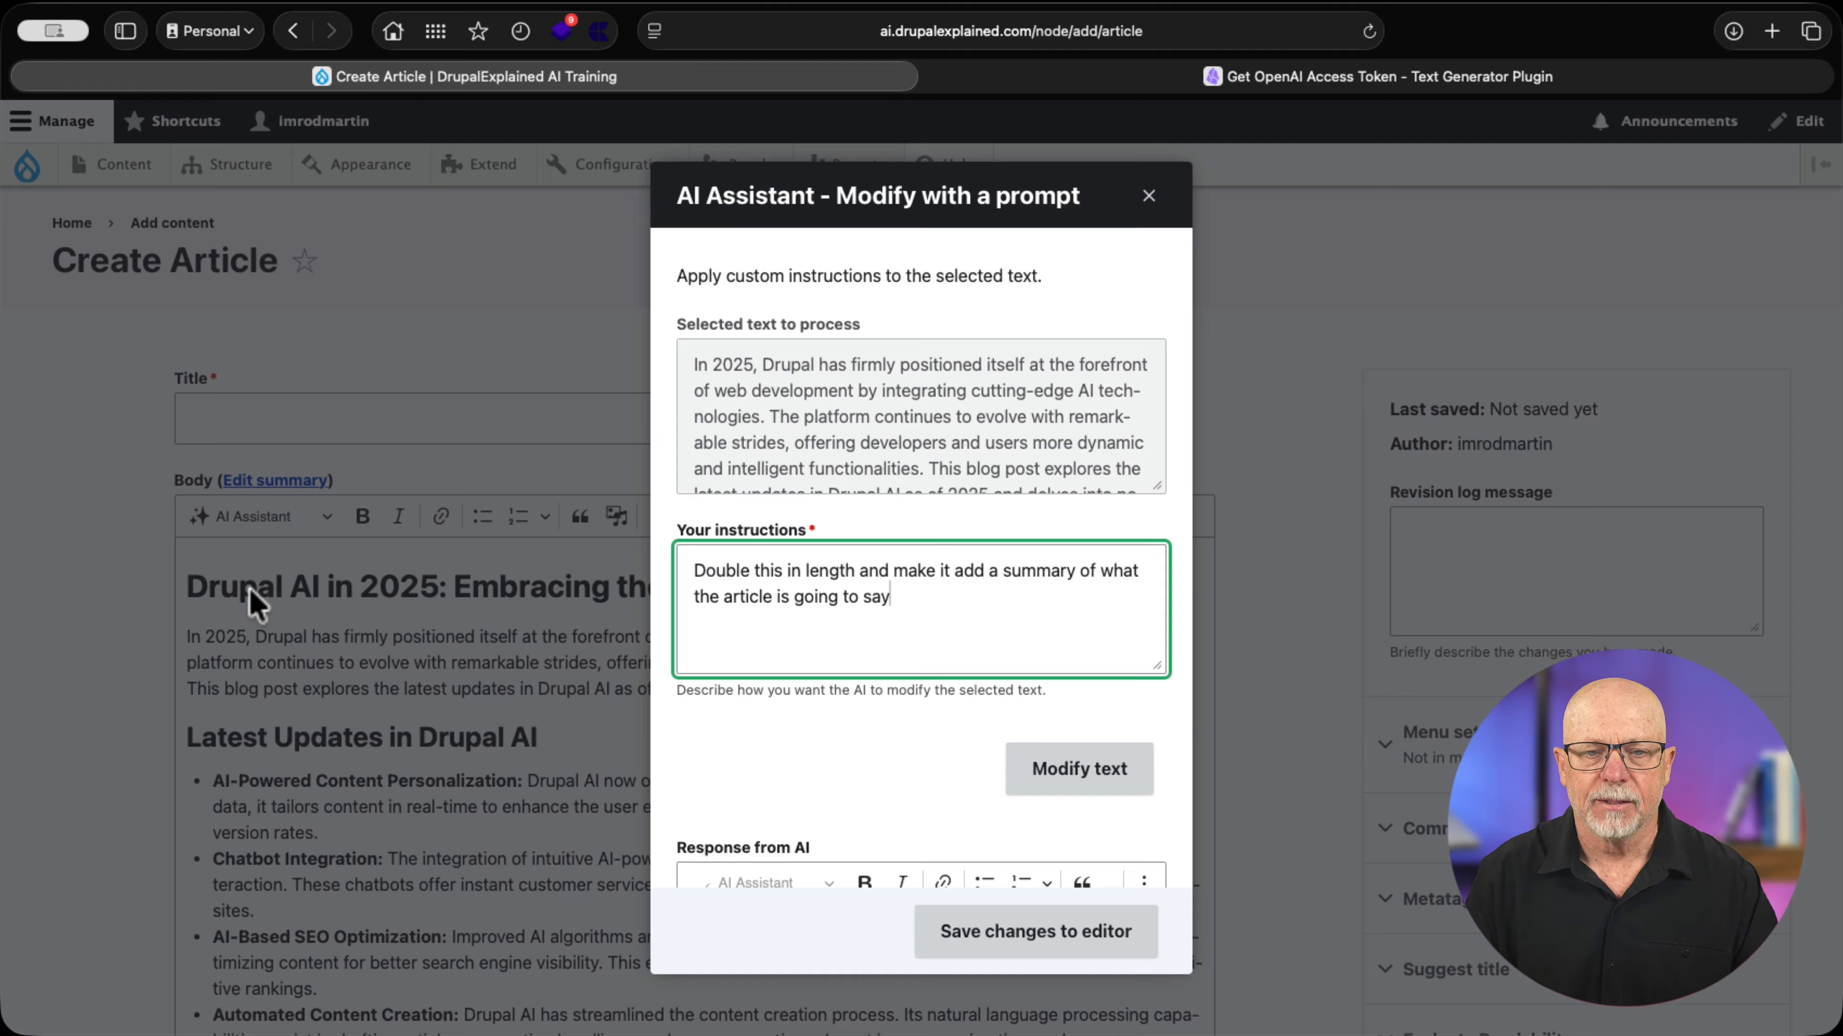
left_click(1078, 781)
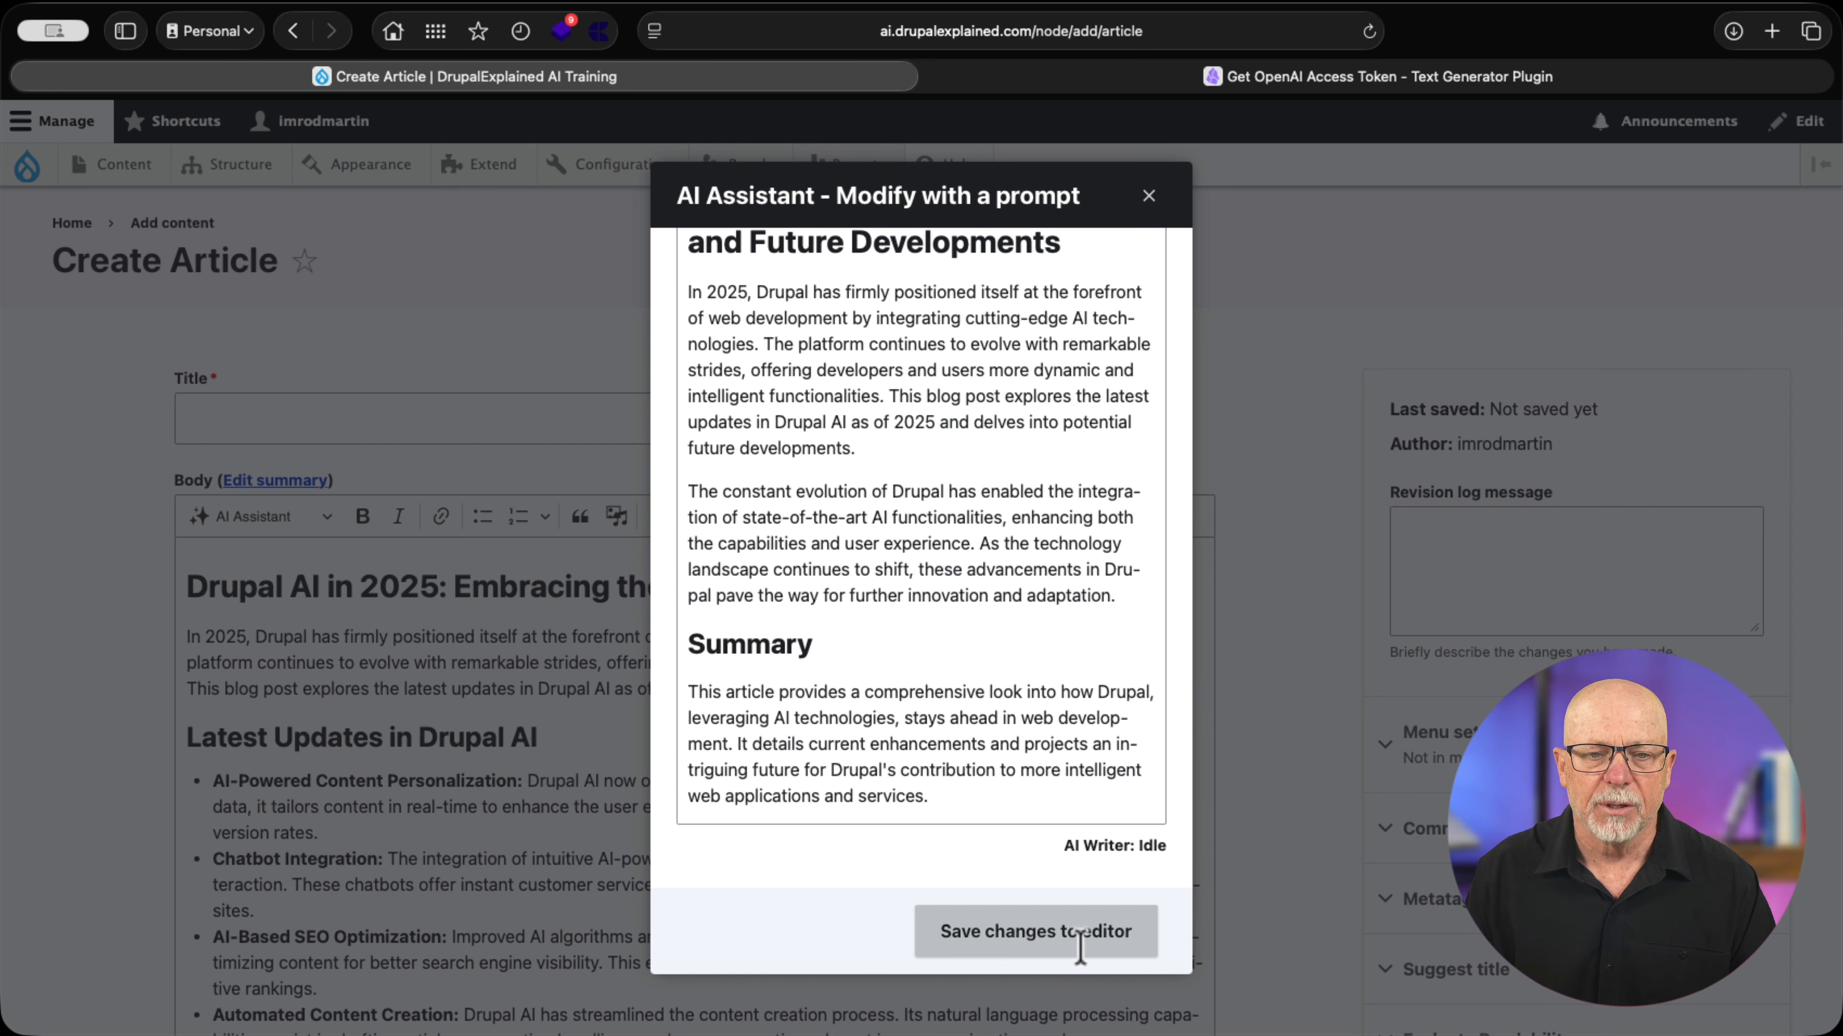
- Save the expanded introduction and summary into the article's body editor and review how they sit above the remaining sections
left_click(1056, 936)
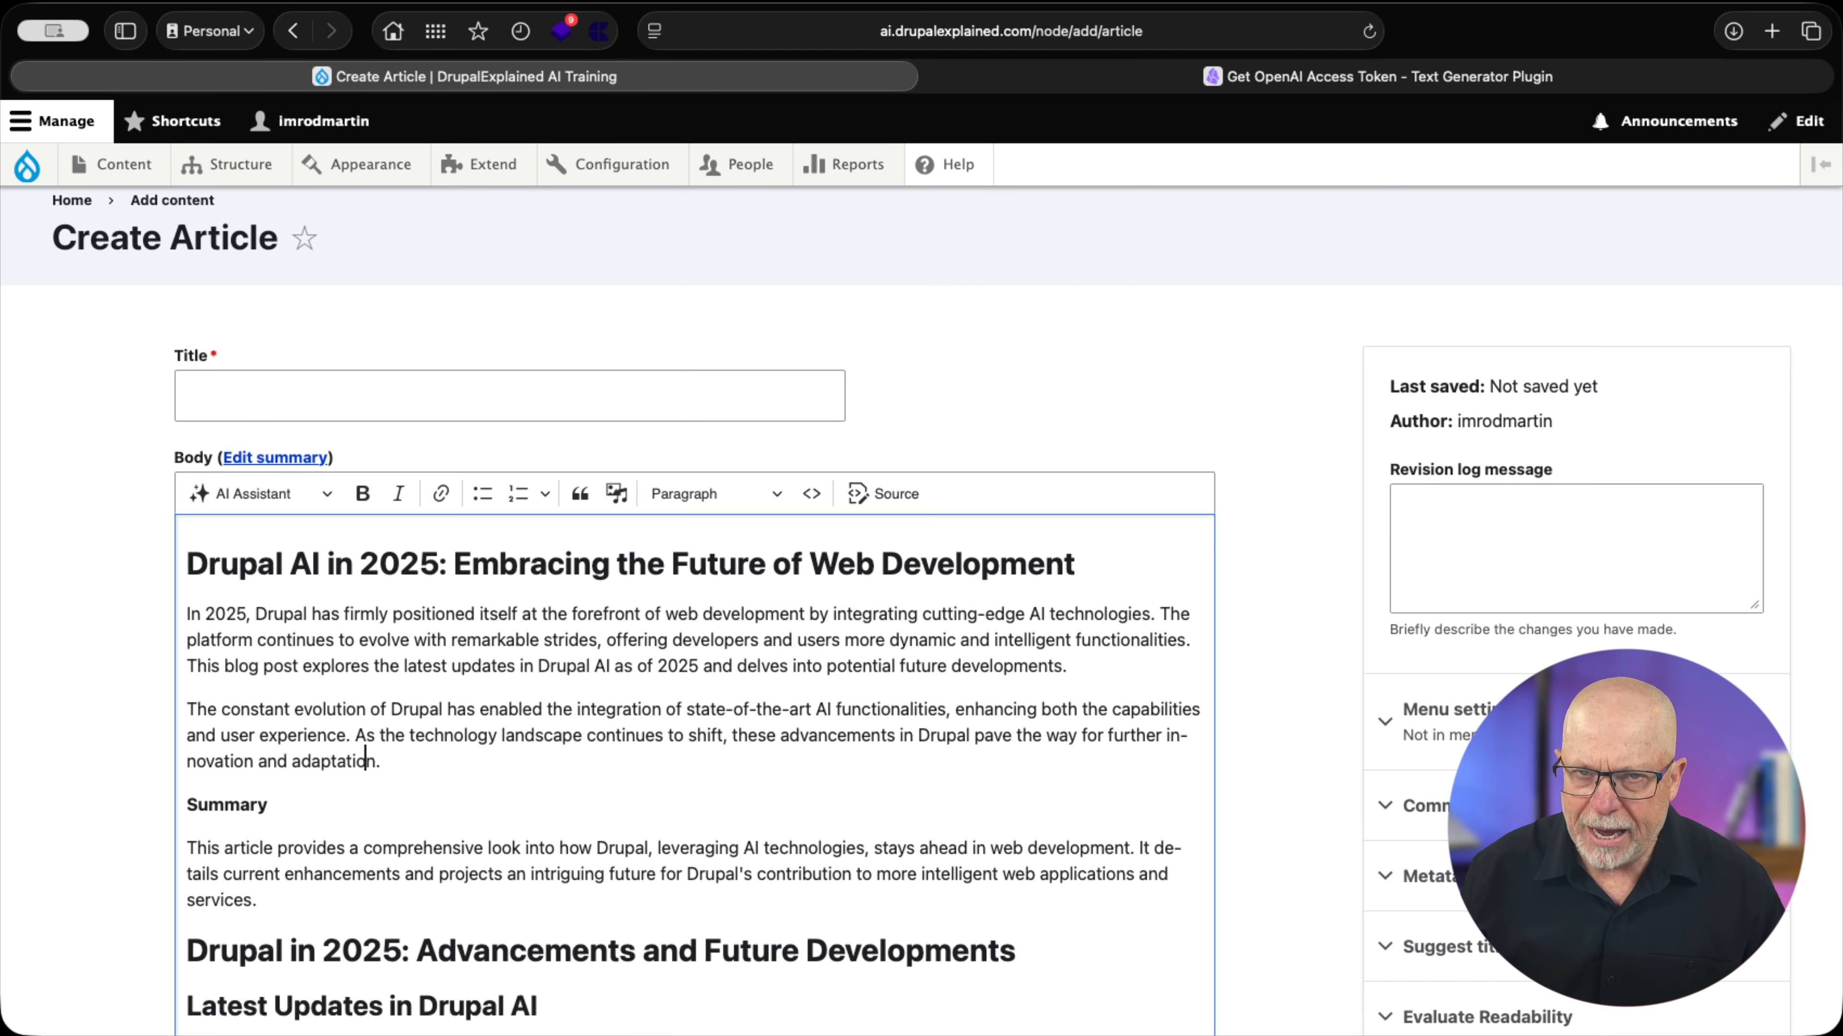
scroll(356, 821, "down", 2)
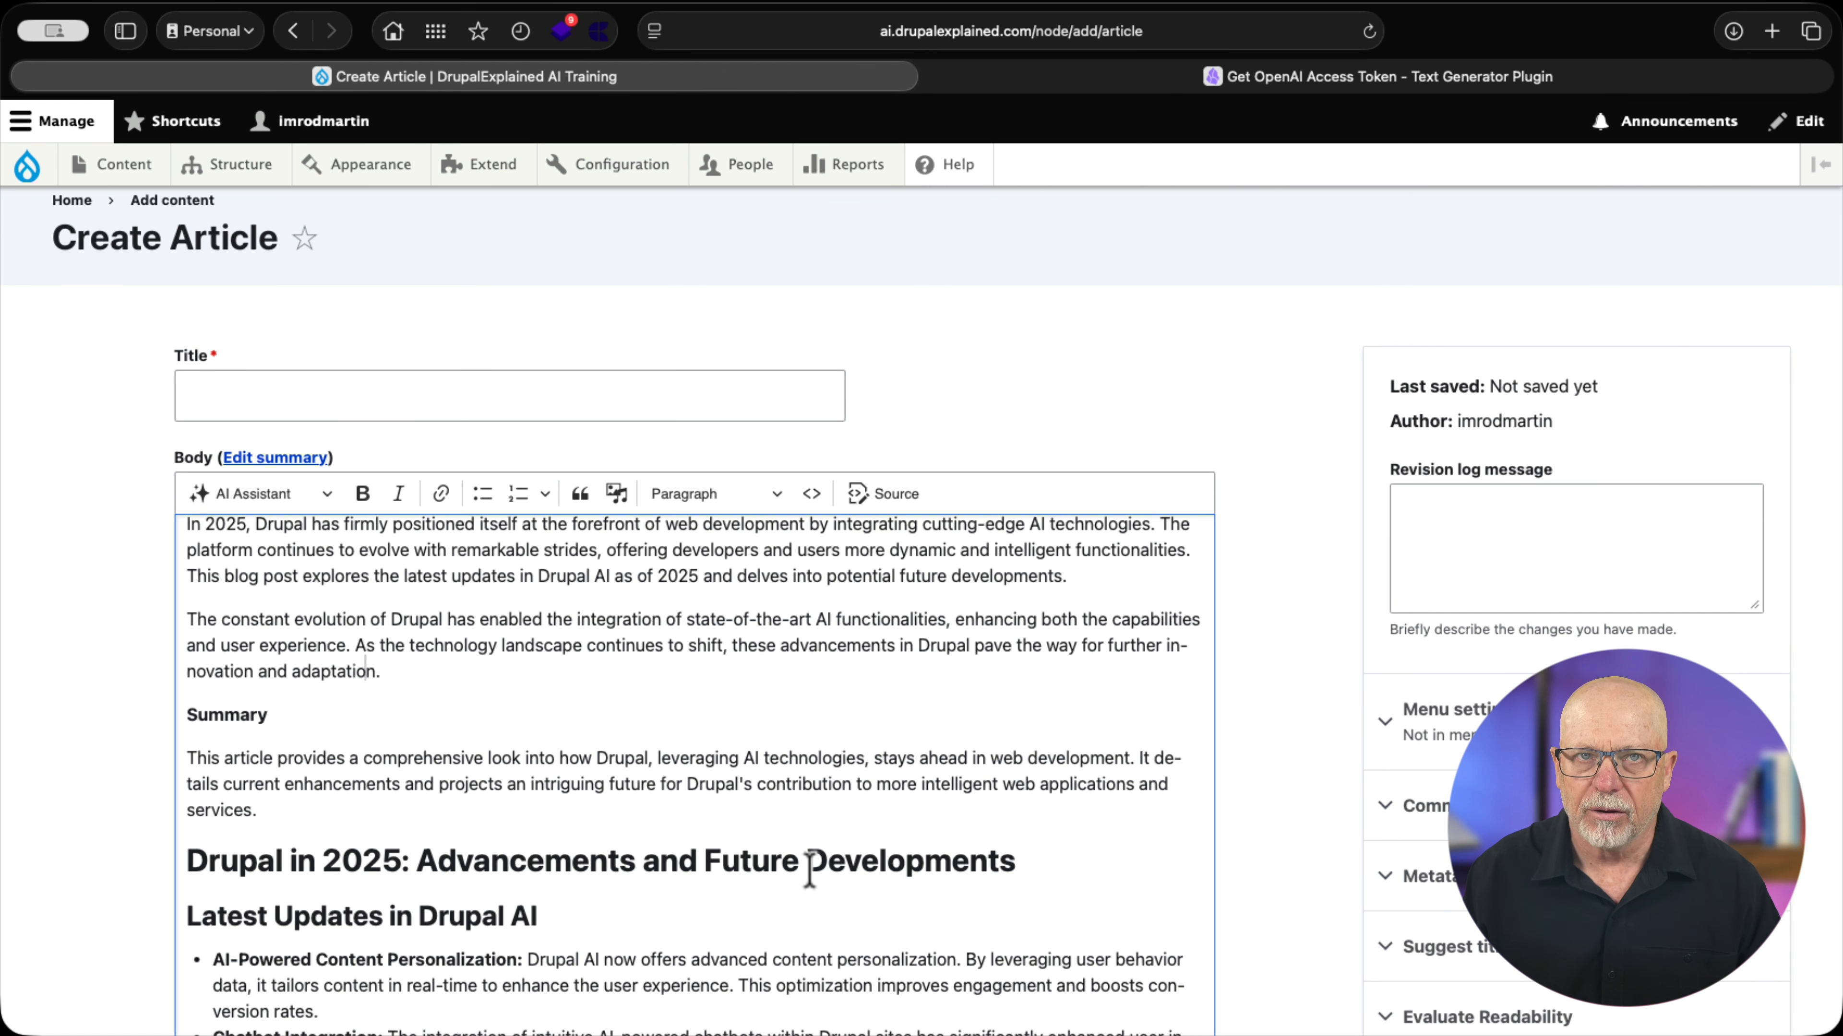
scroll(809, 868, "down", 1)
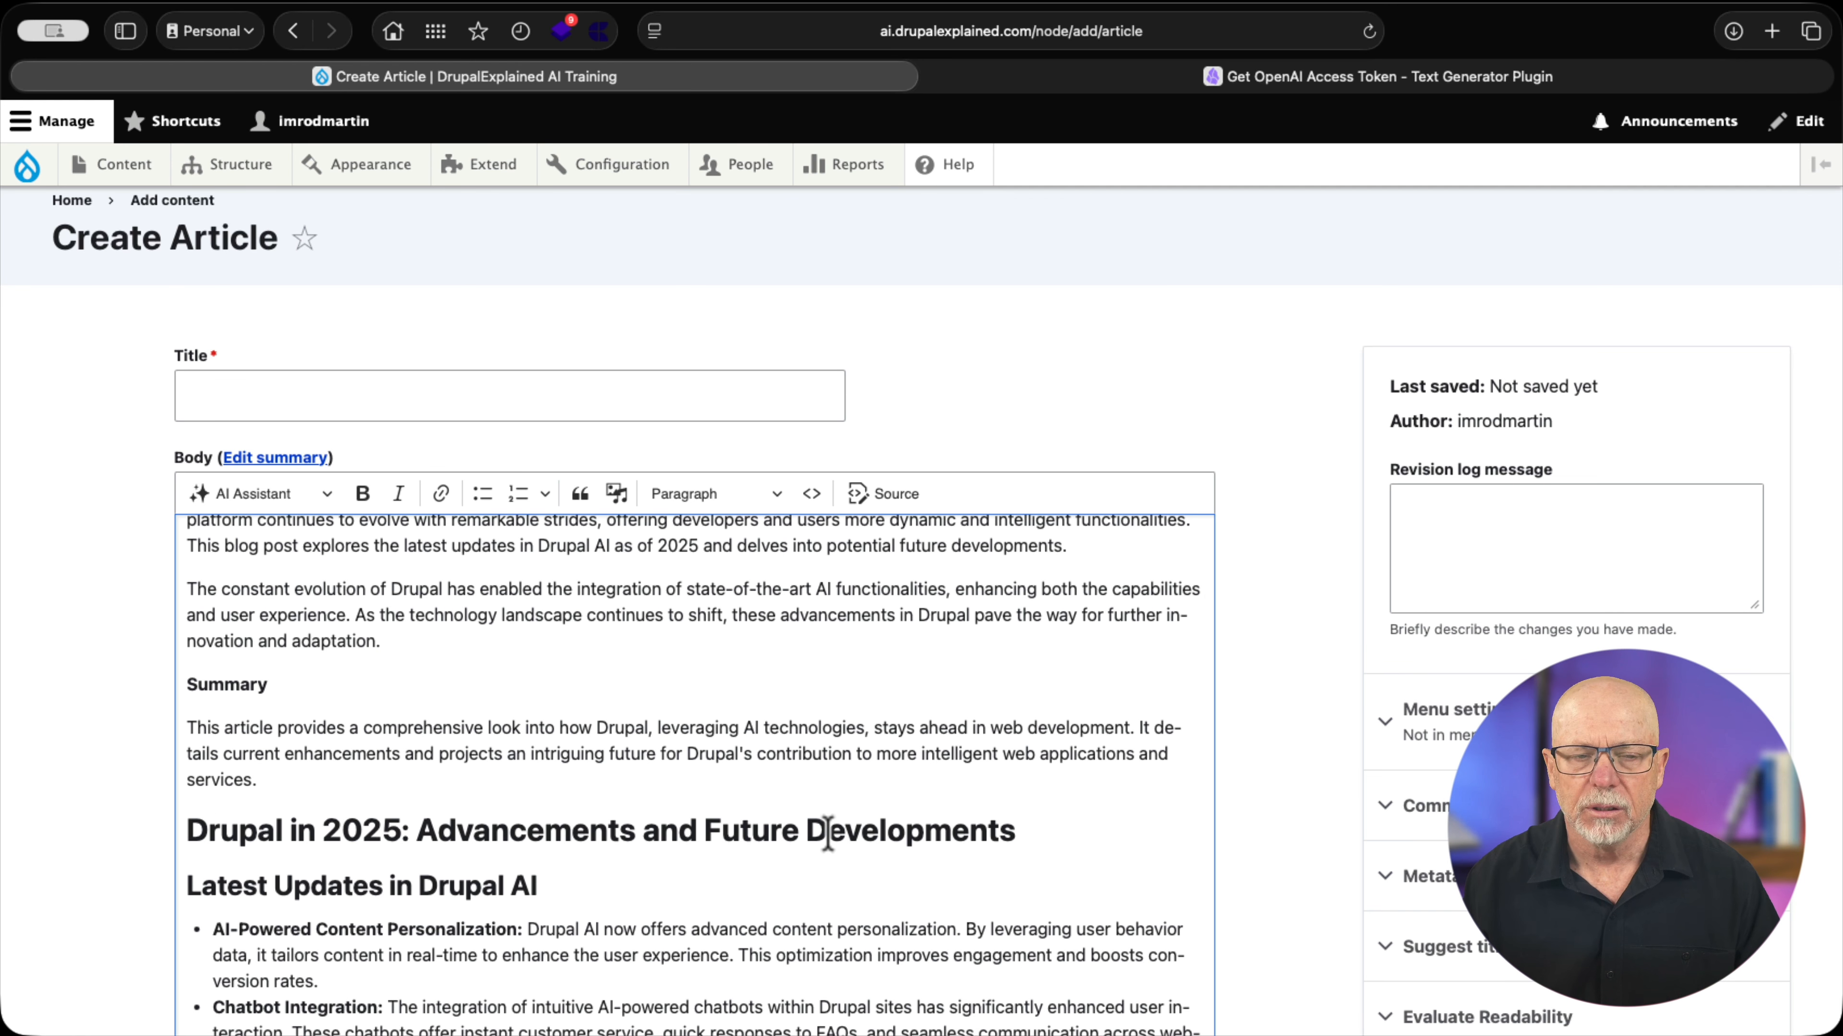
scroll(827, 833, "up", 3)
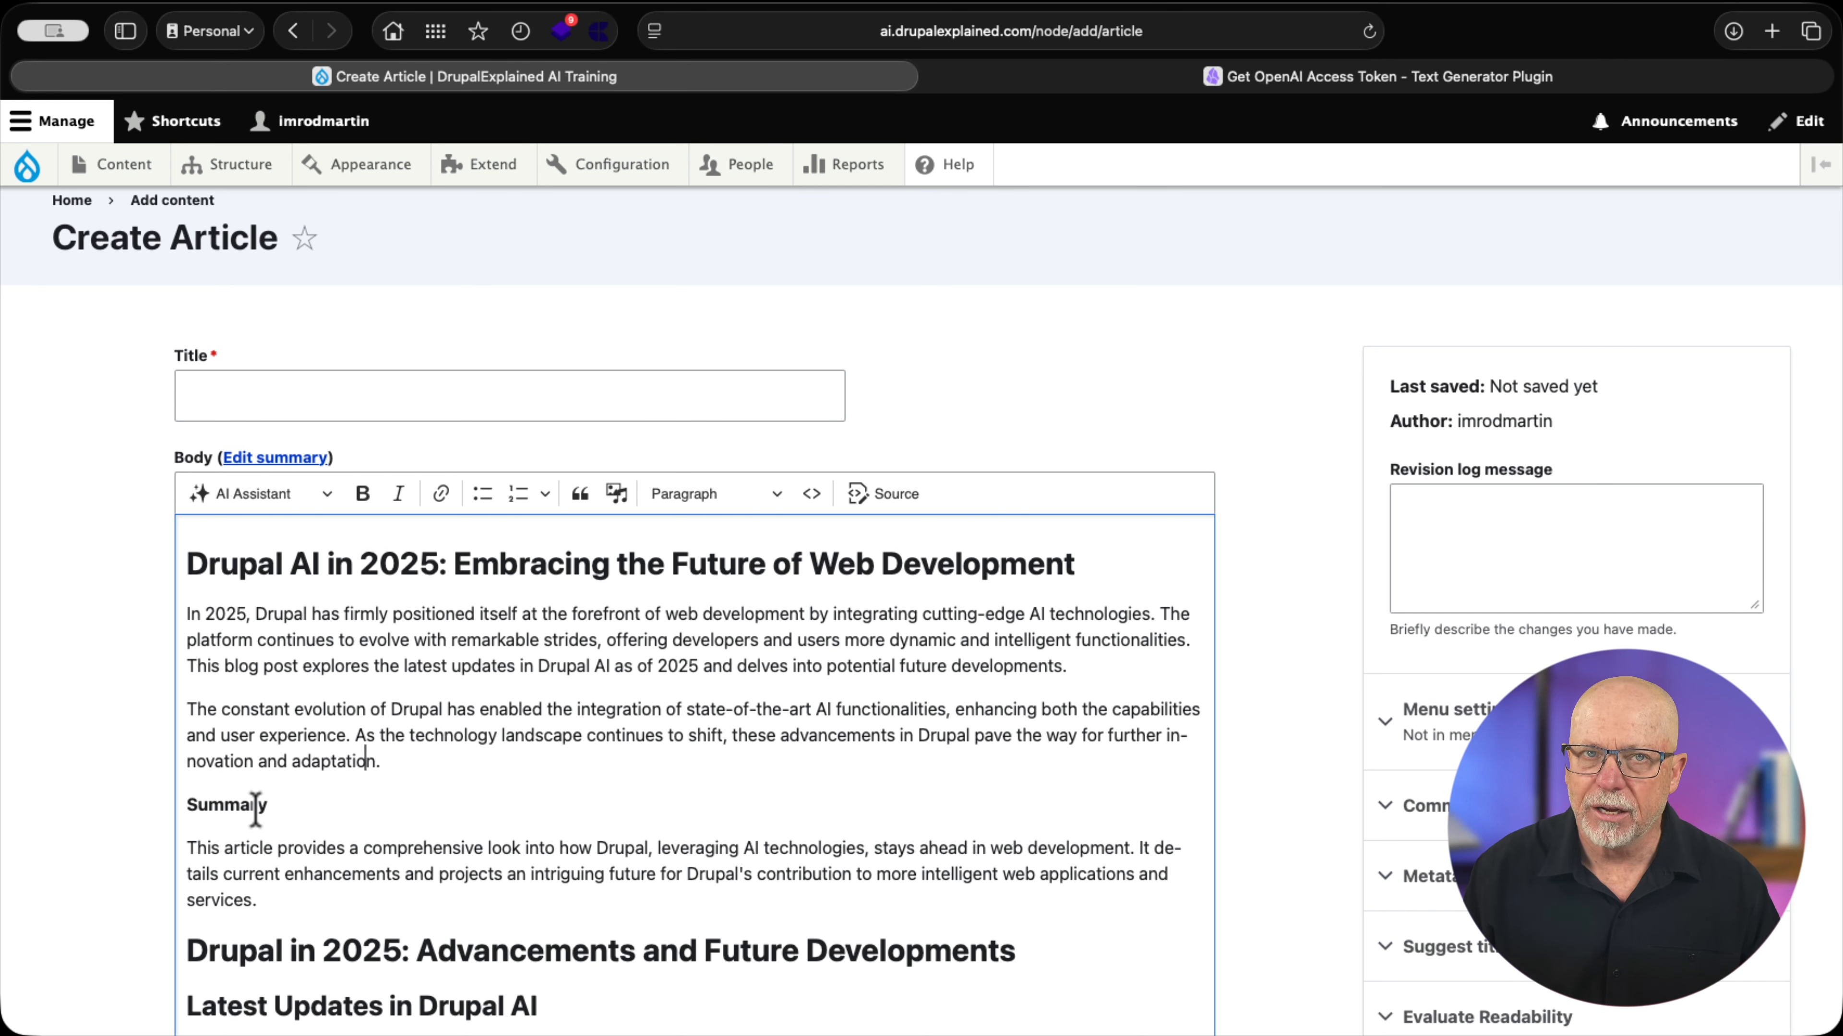
- Run the AI Assistant's Reformat HTML function on the entire article body
key("super+a")
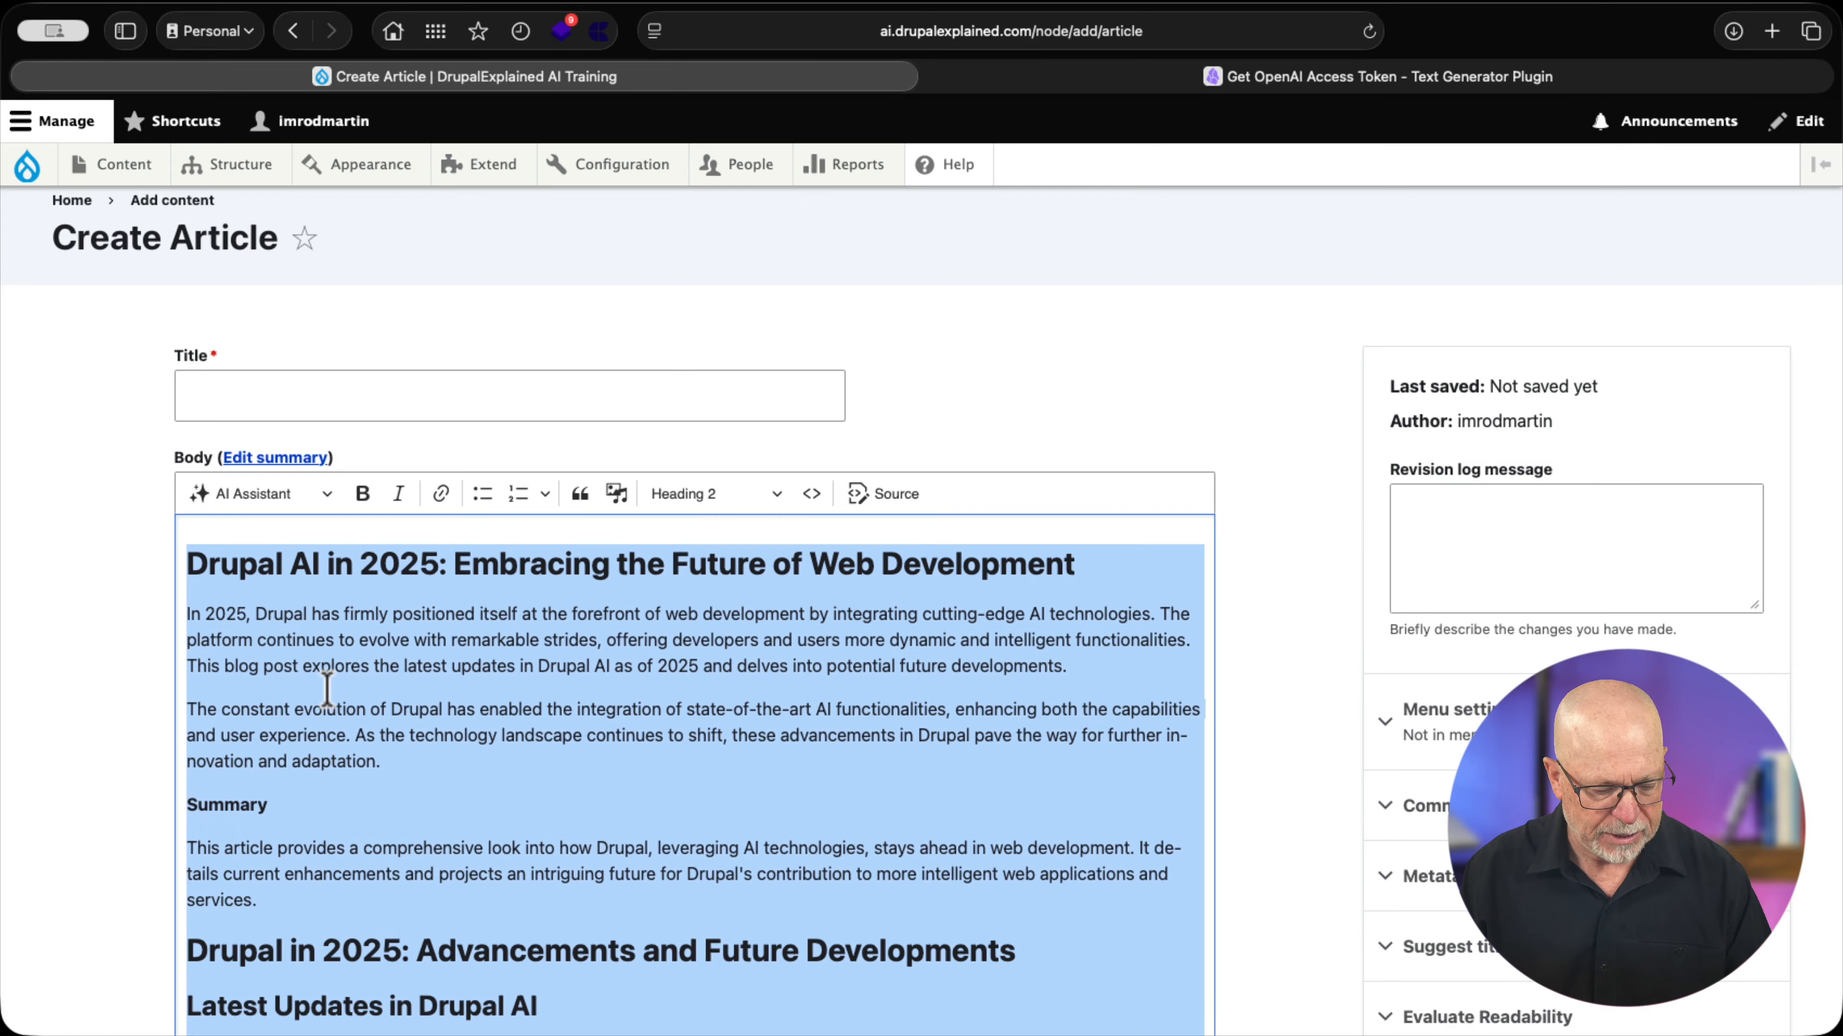
left_click(257, 494)
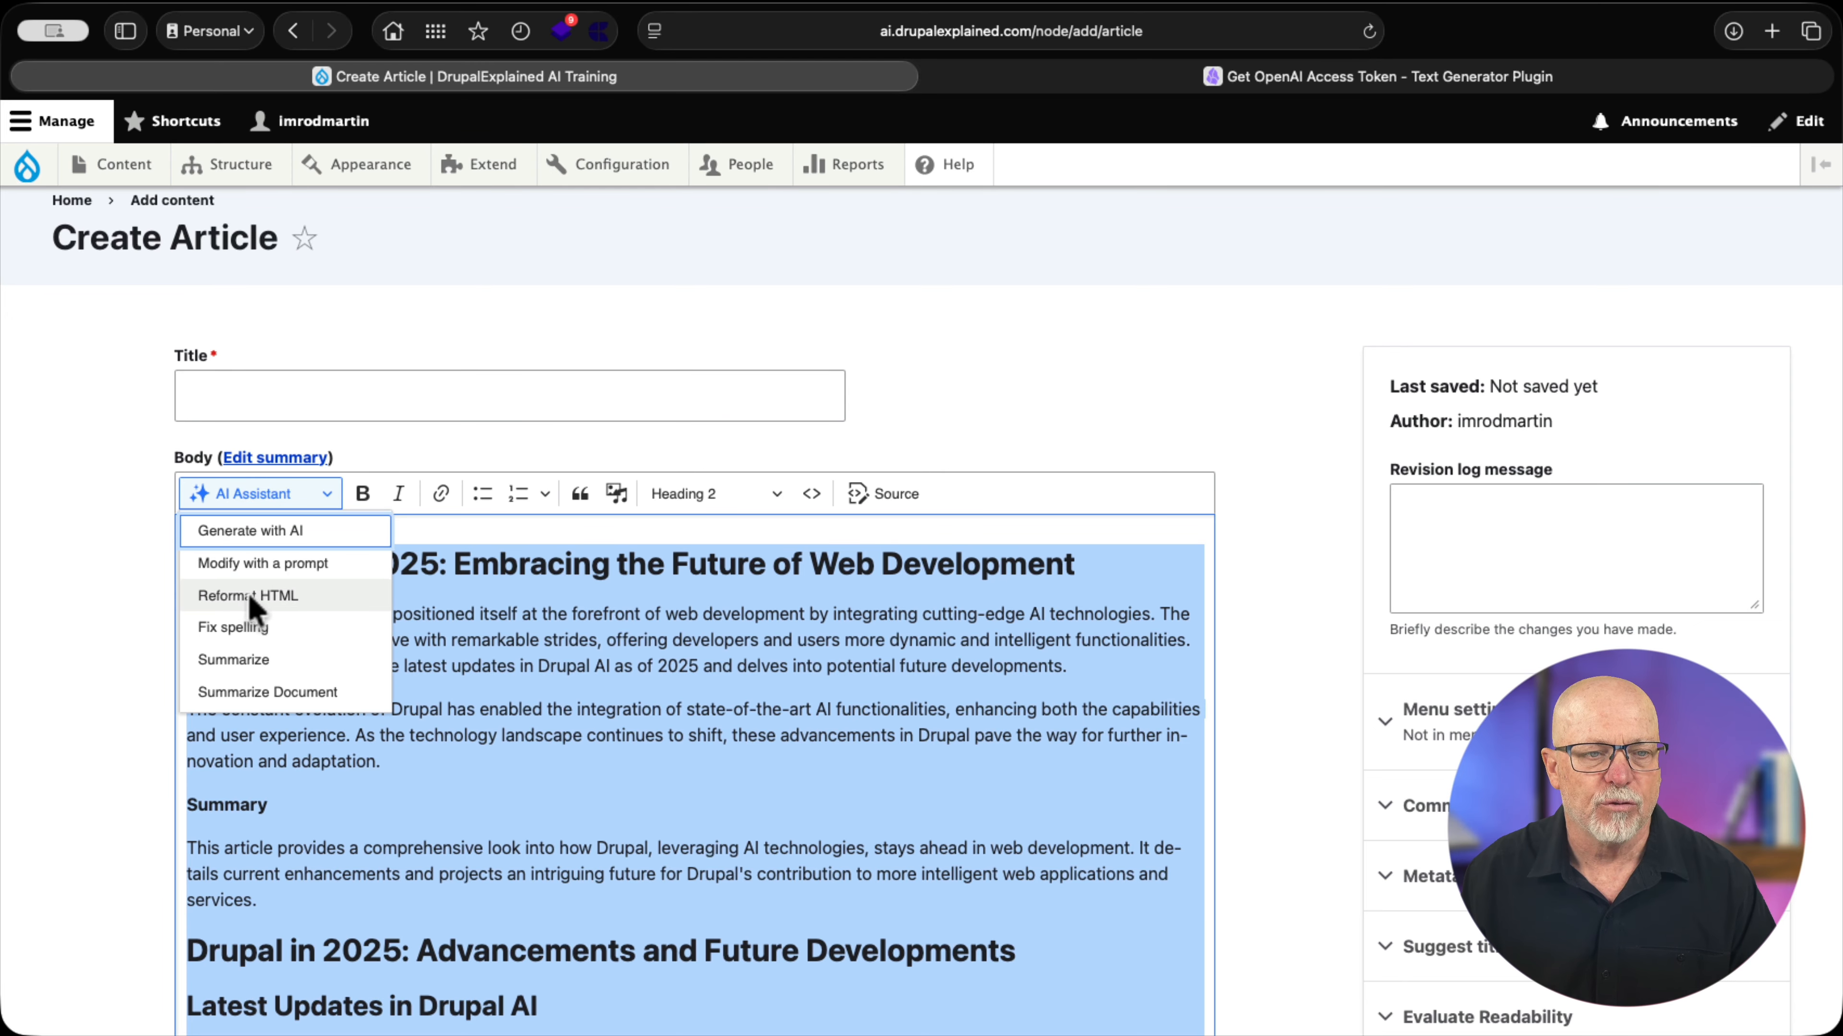
left_click(246, 595)
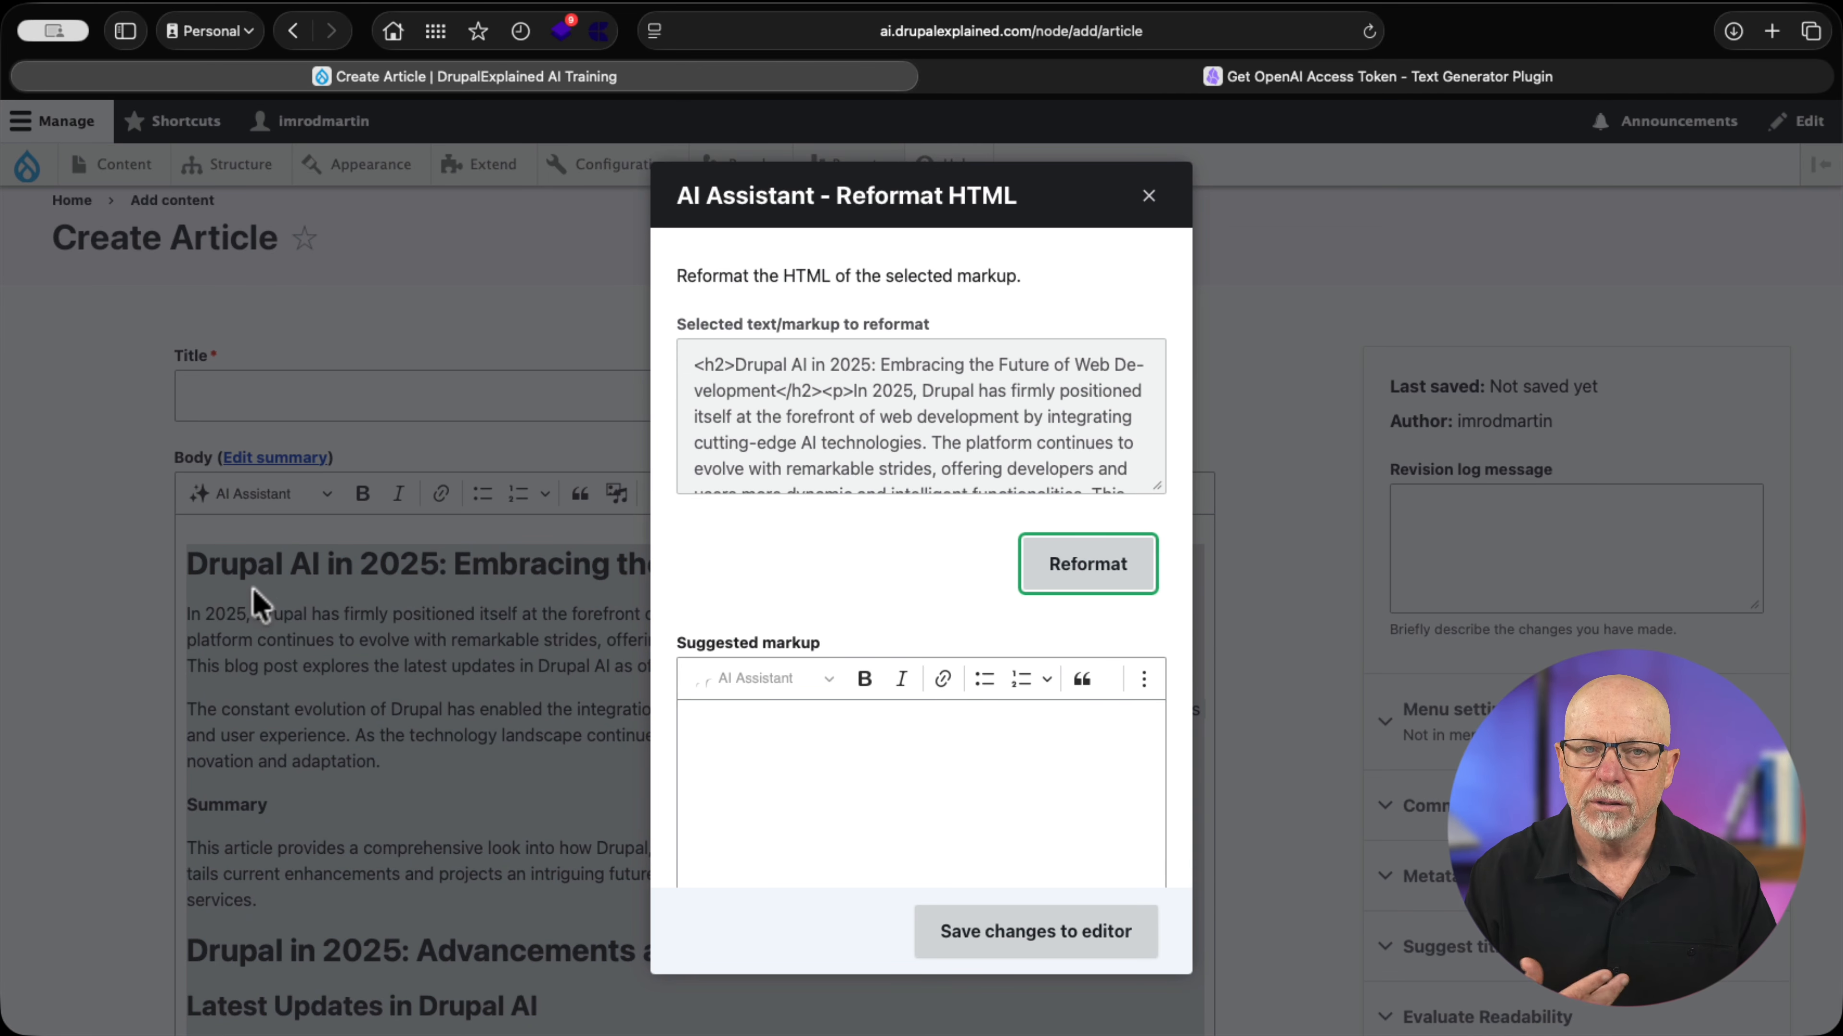
left_click(1092, 575)
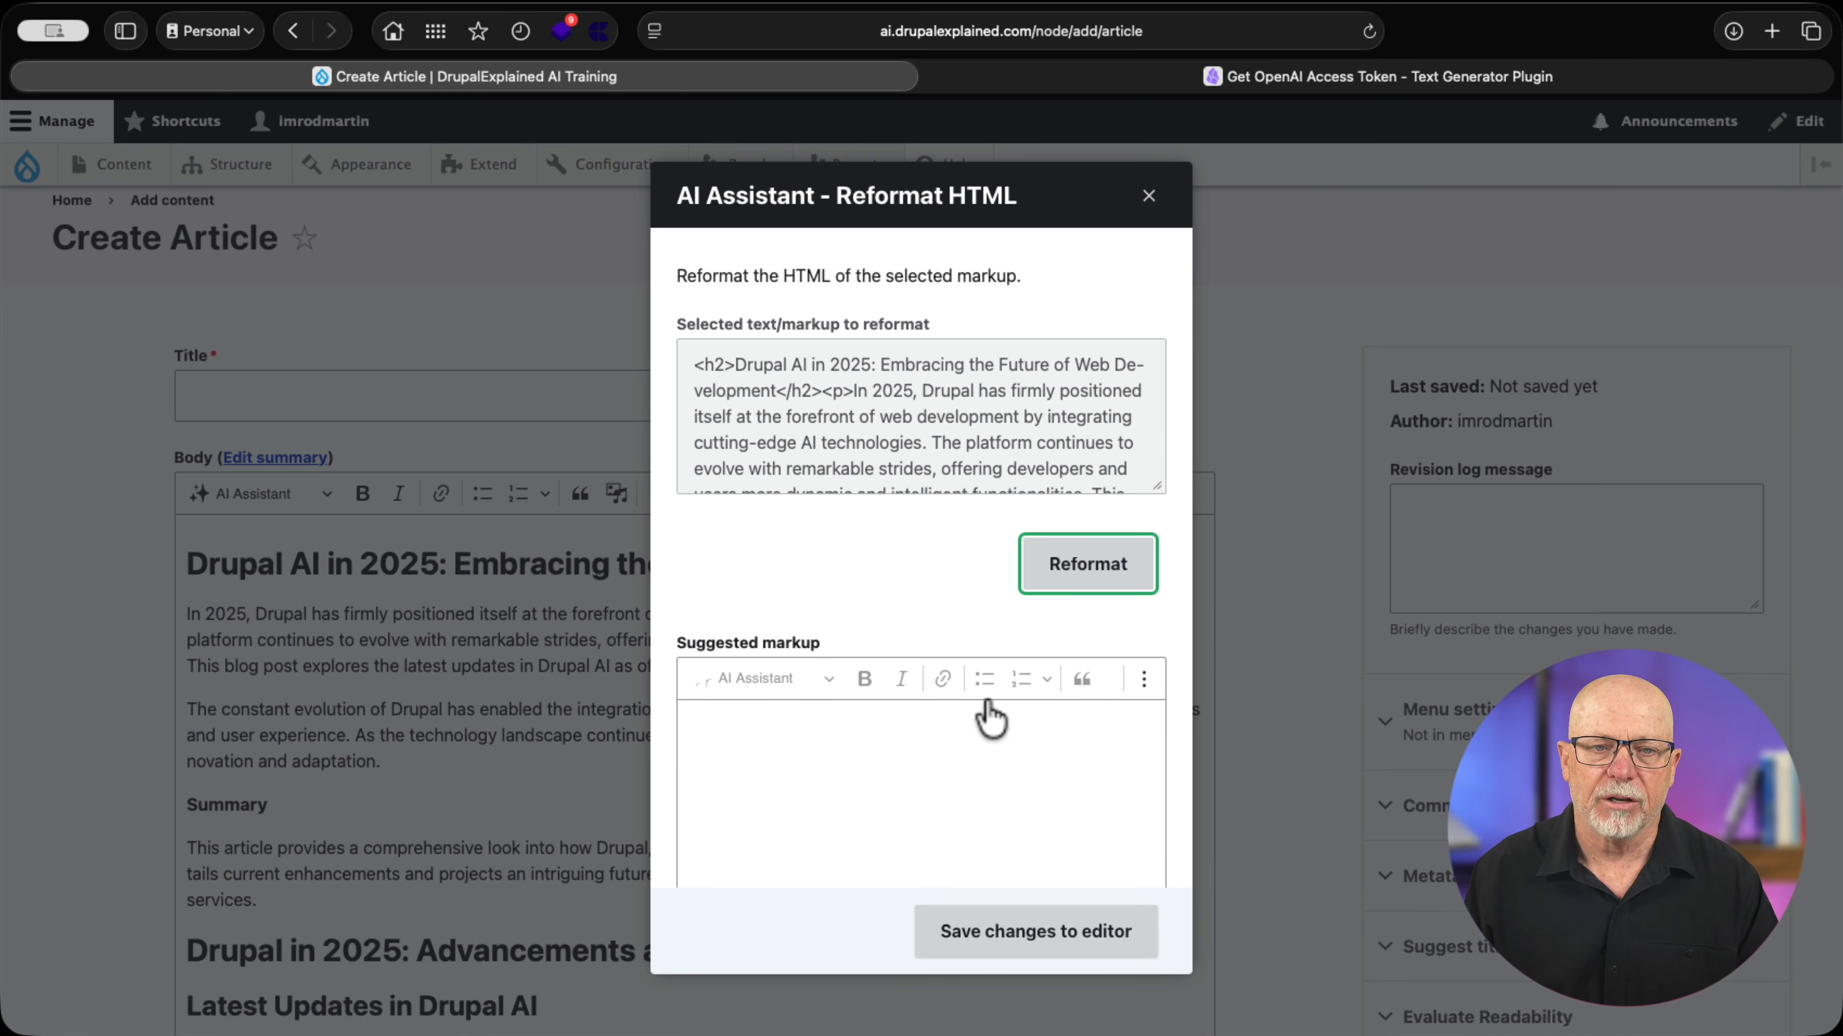
- Review the suggested markup from the main heading through the Summary section and save it to the body editor
scroll(980, 698, "down", 3)
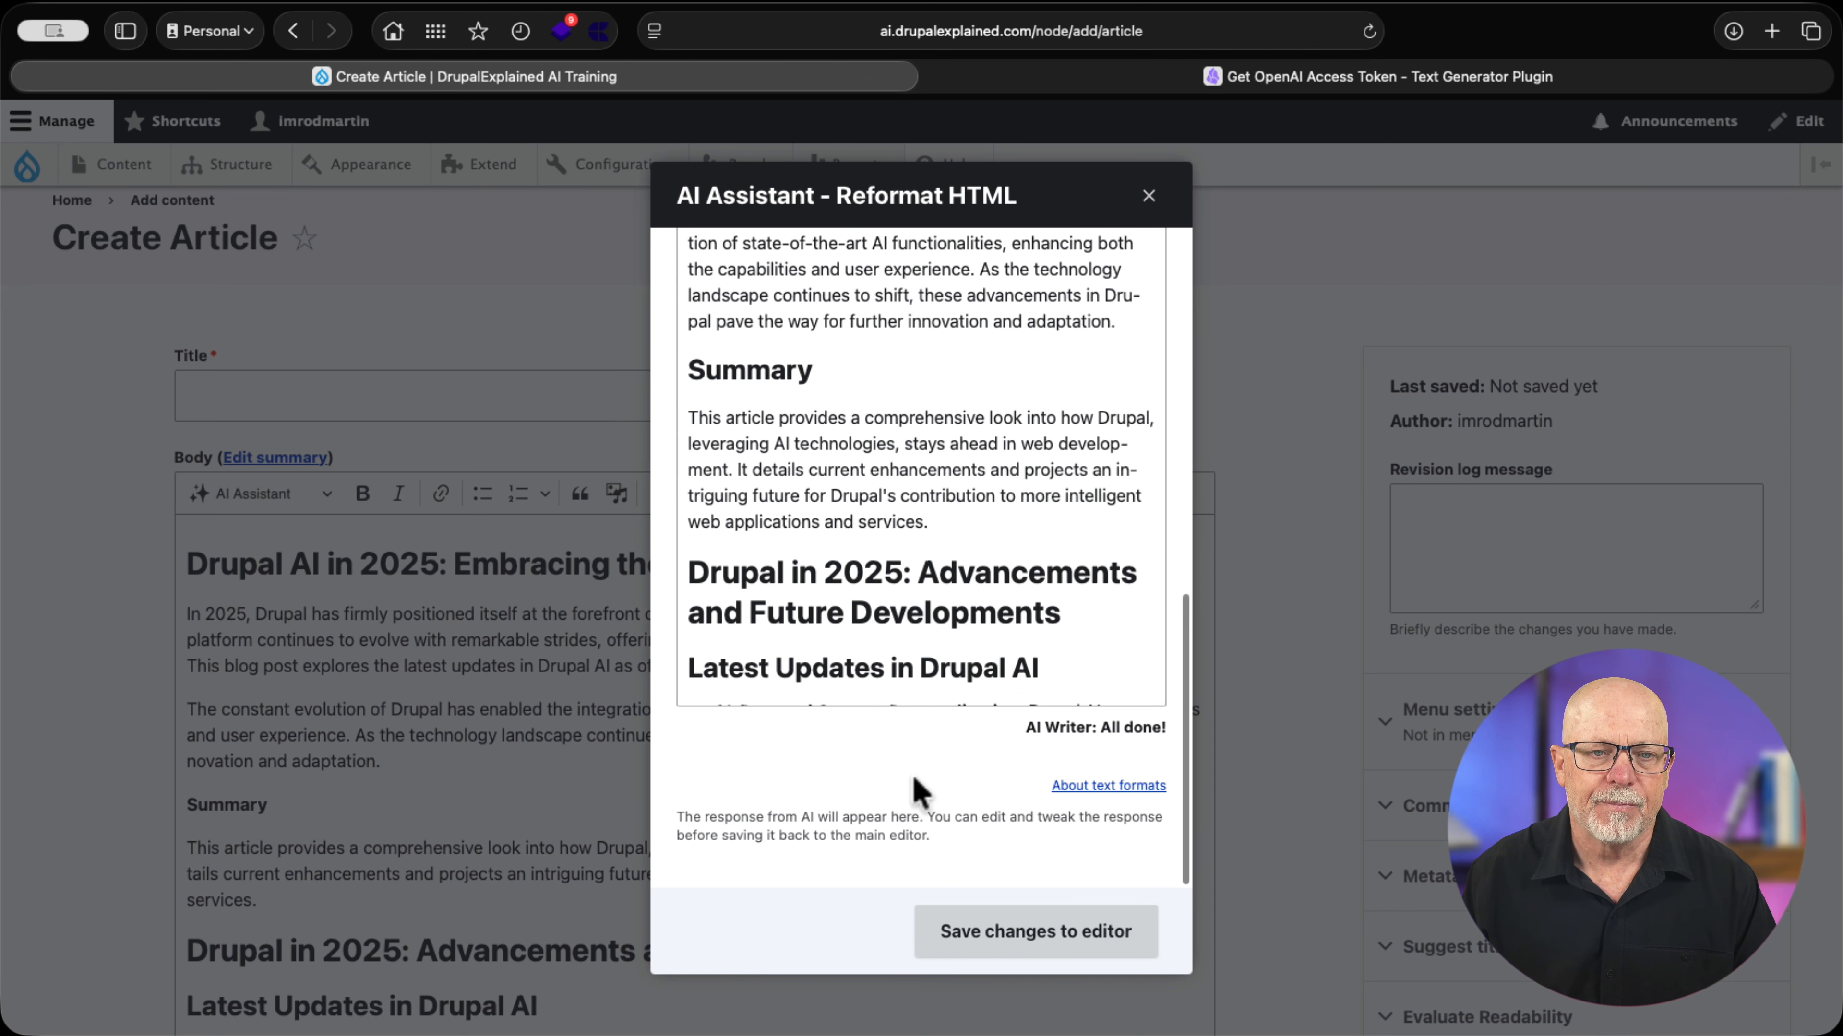
scroll(872, 522, "up", 5)
scroll(872, 508, "up", 1)
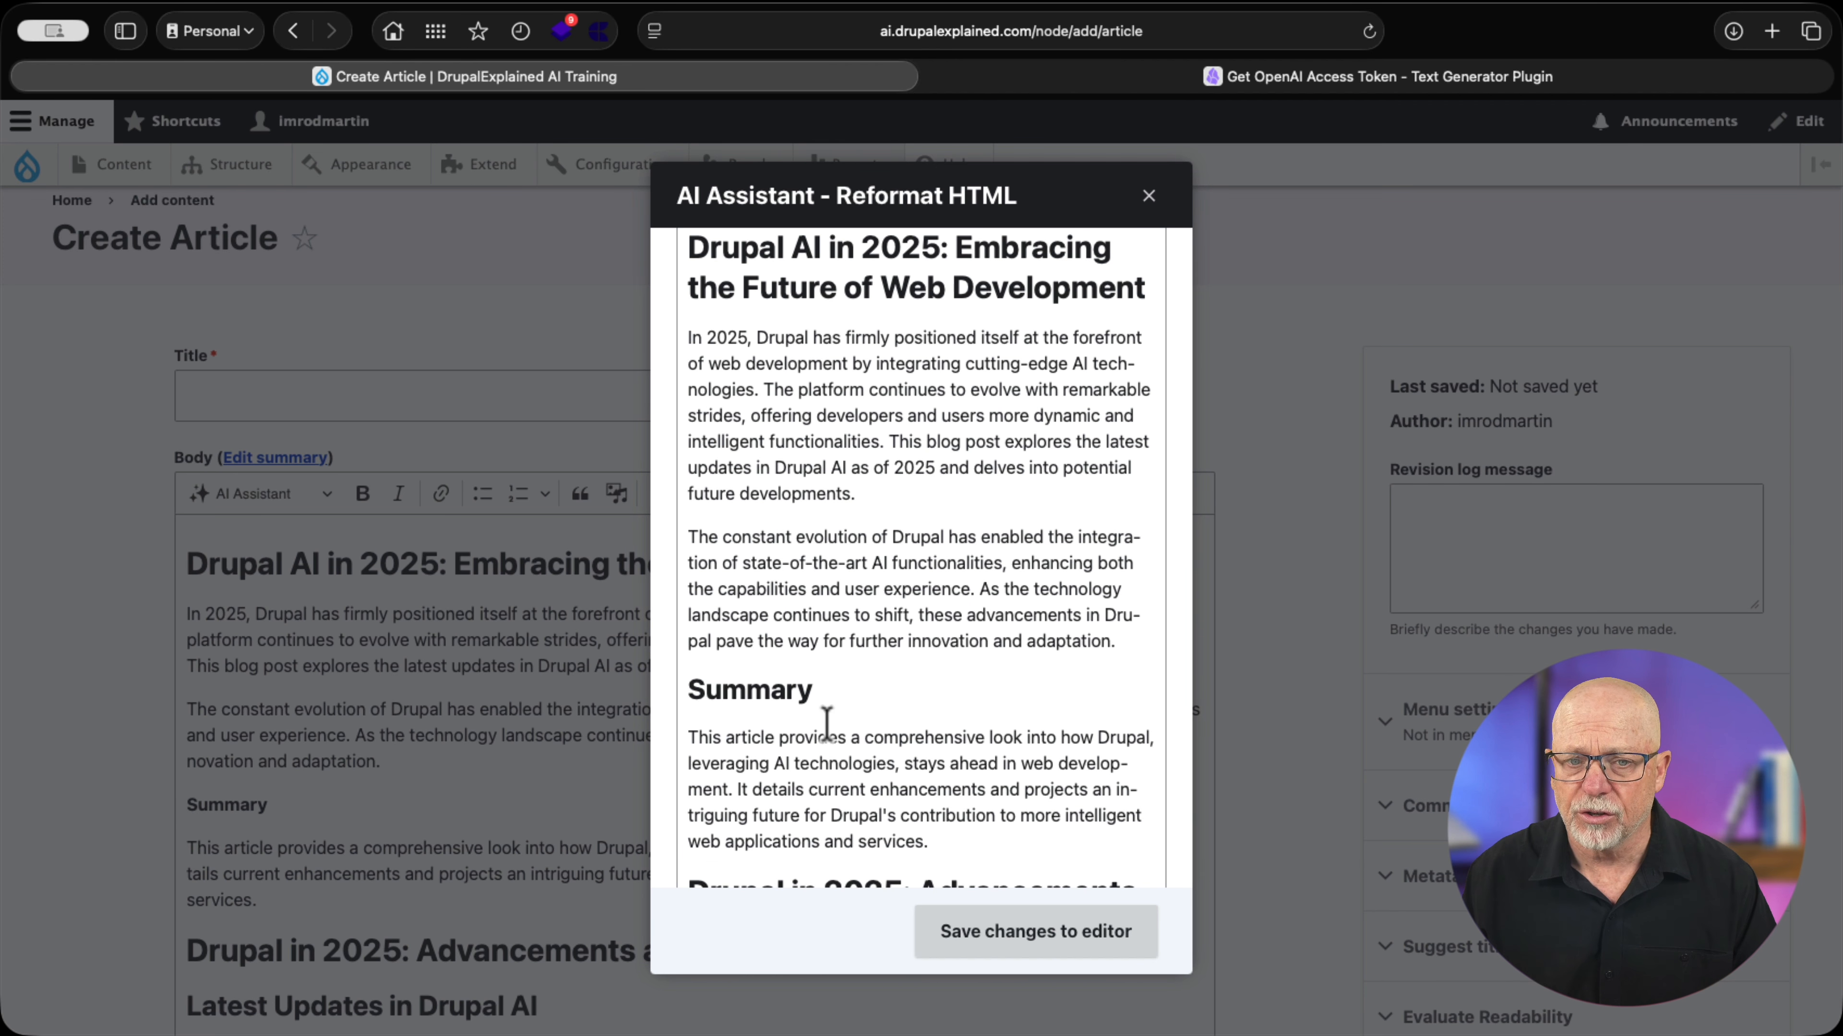
left_click(1023, 933)
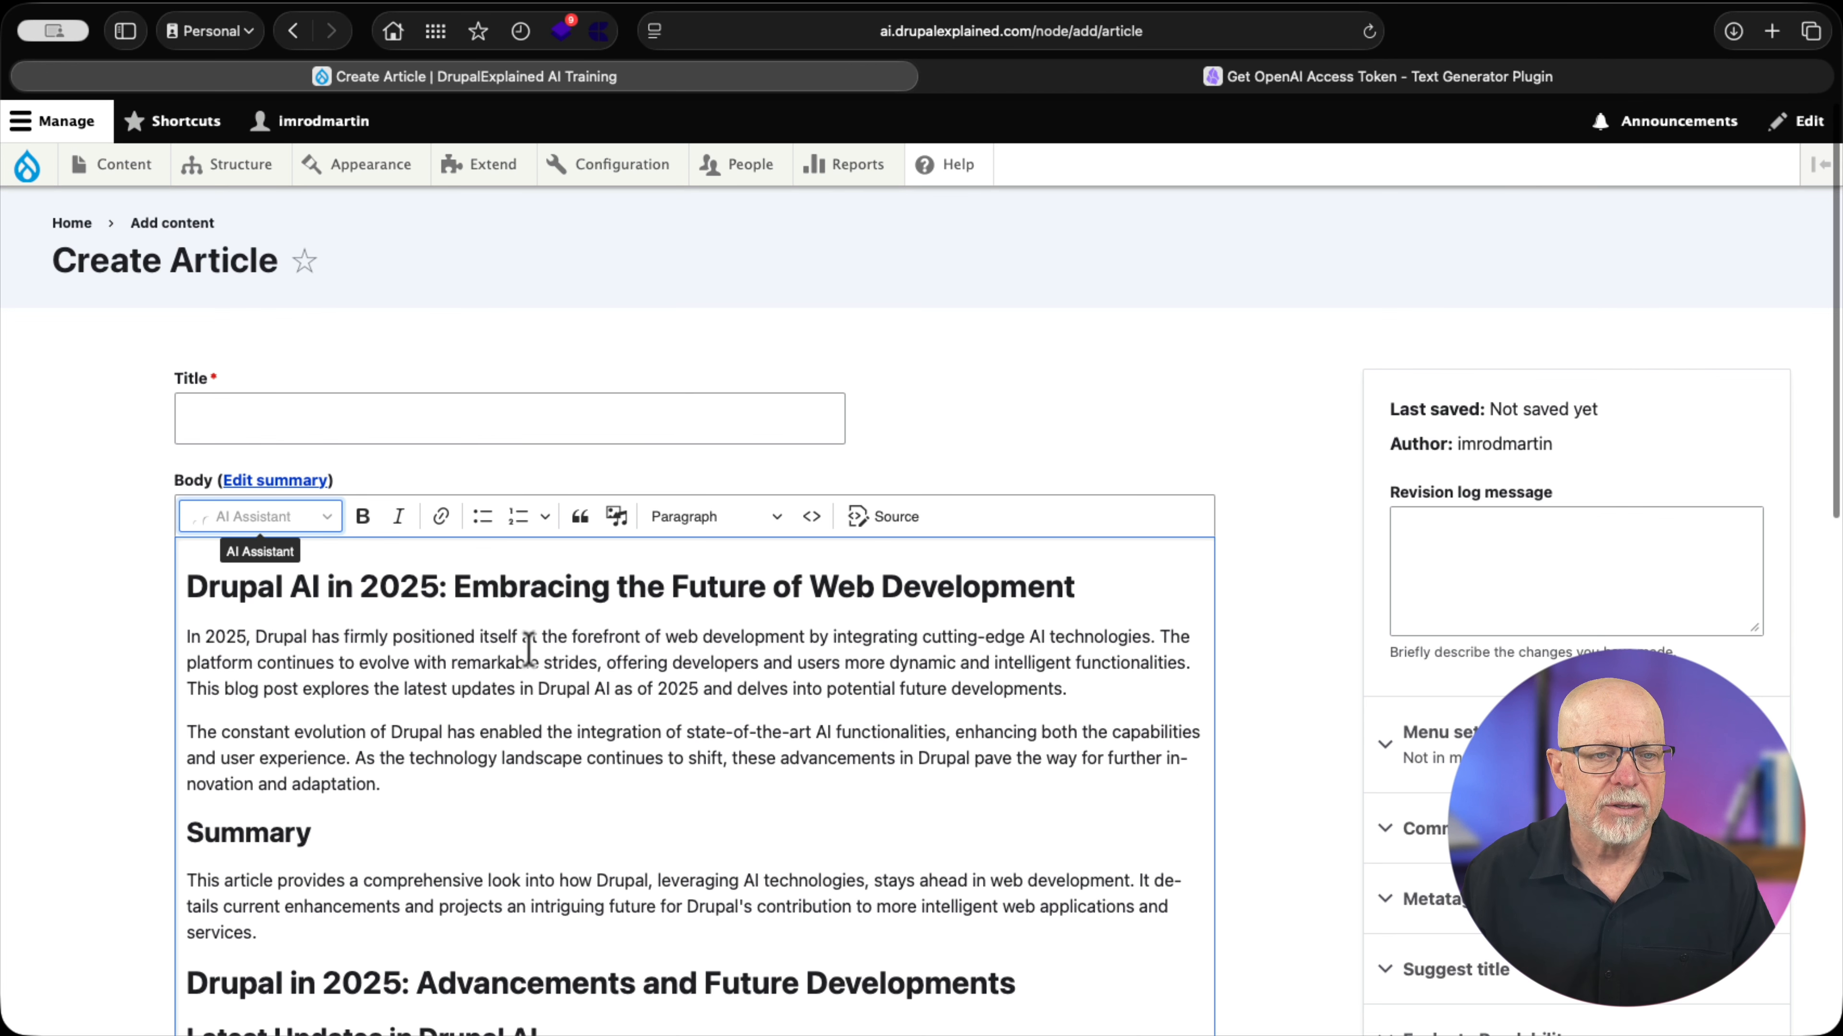
- Check the heading levels of the main title, Summary, Advancements and Future Developments, and Latest Updates headings in the body
left_click(609, 588)
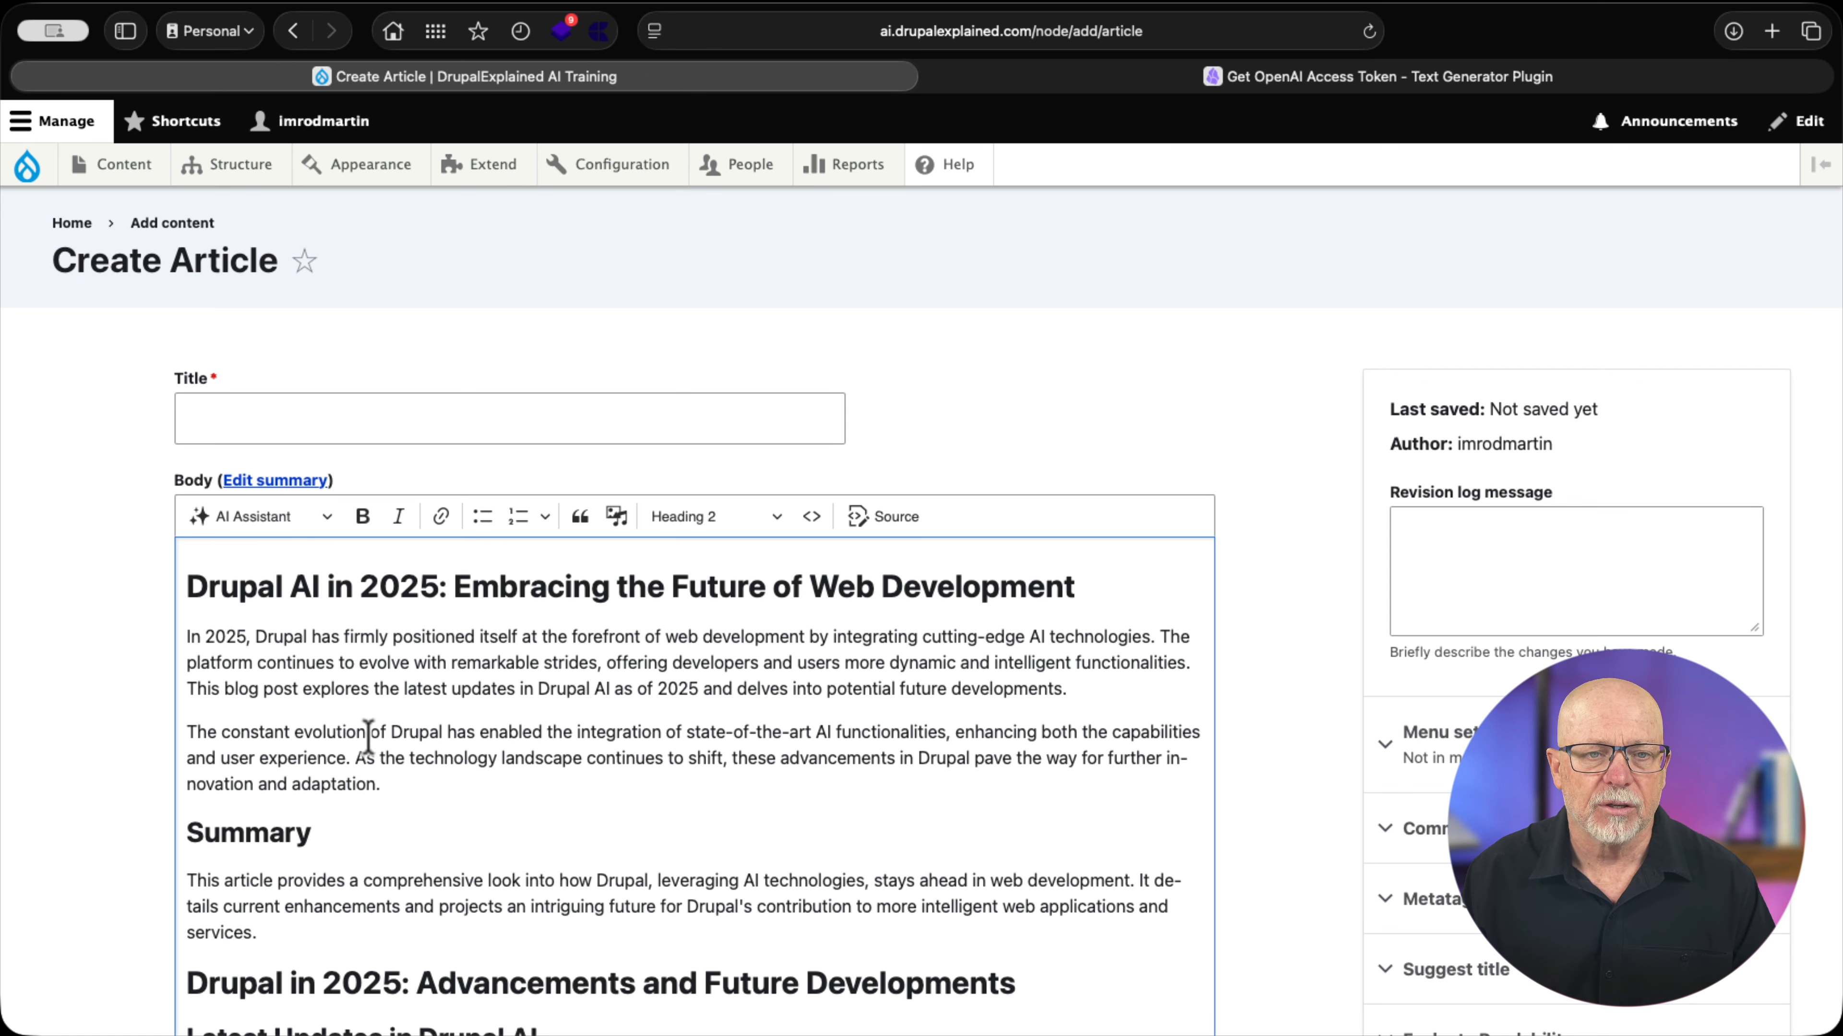
left_click(239, 833)
scroll(554, 786, "down", 1)
scroll(554, 786, "down", 2)
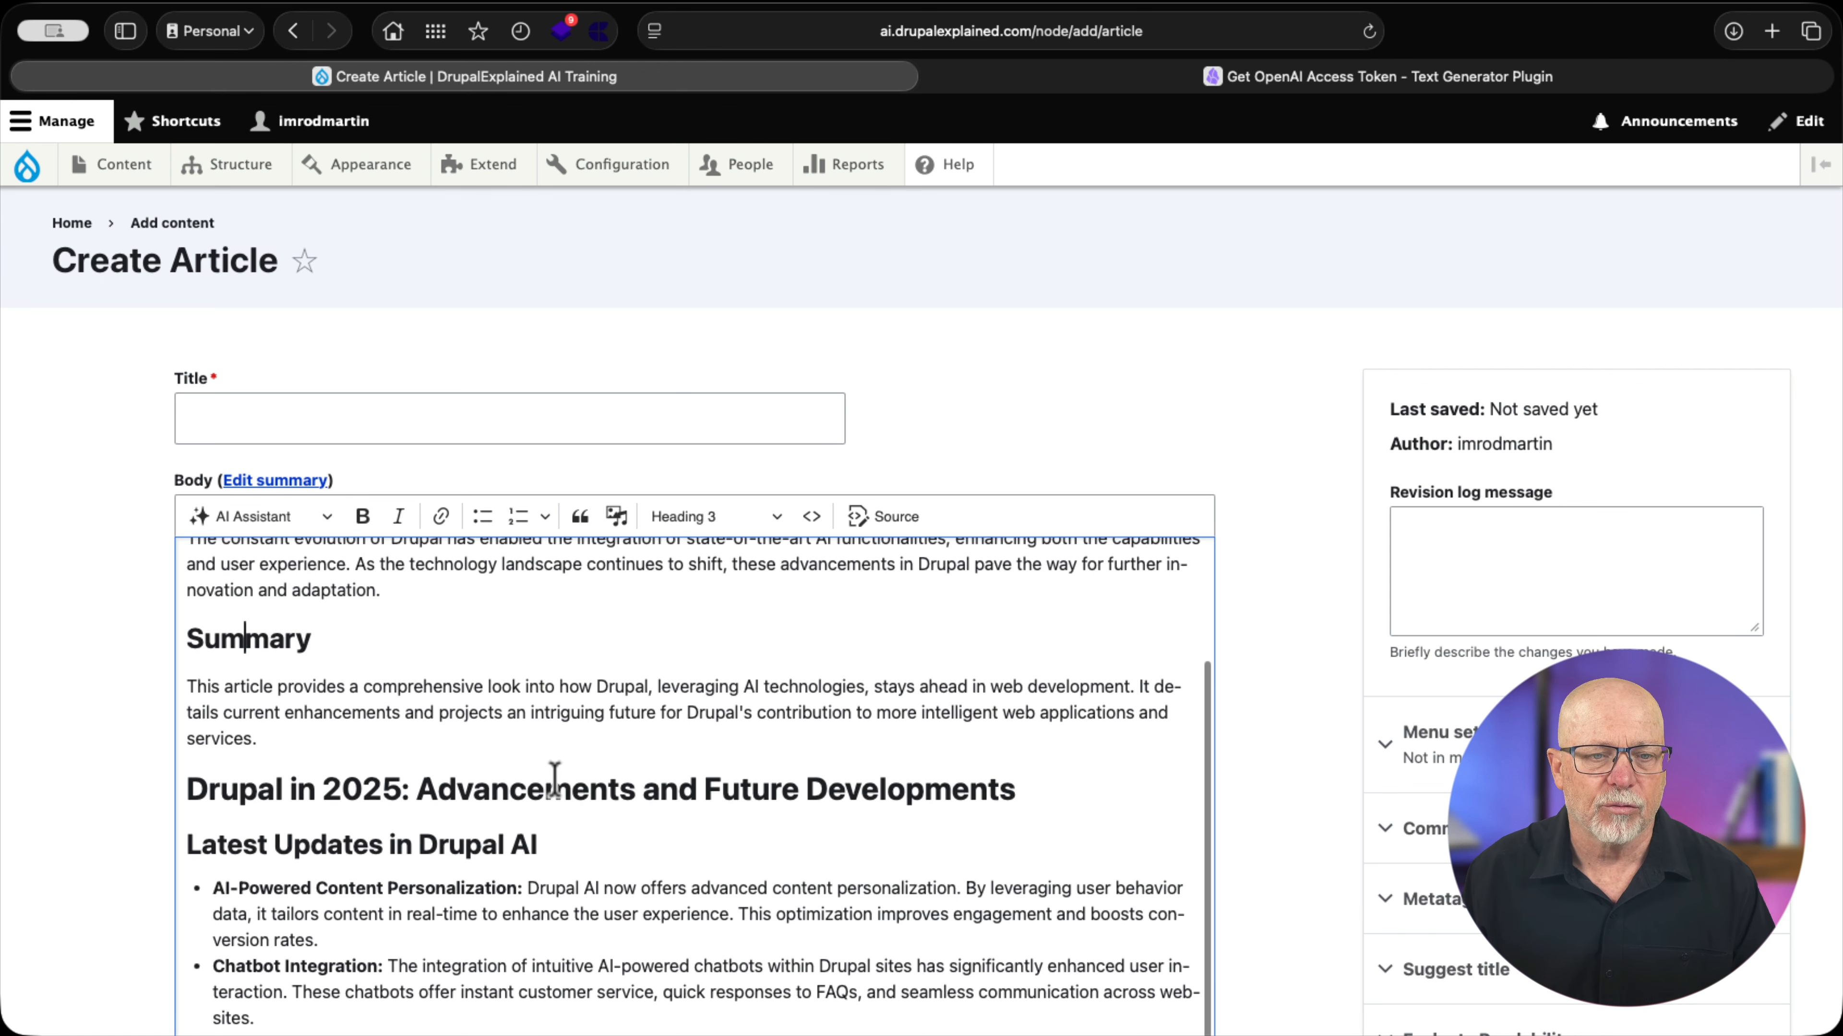
left_click(545, 788)
left_click(407, 846)
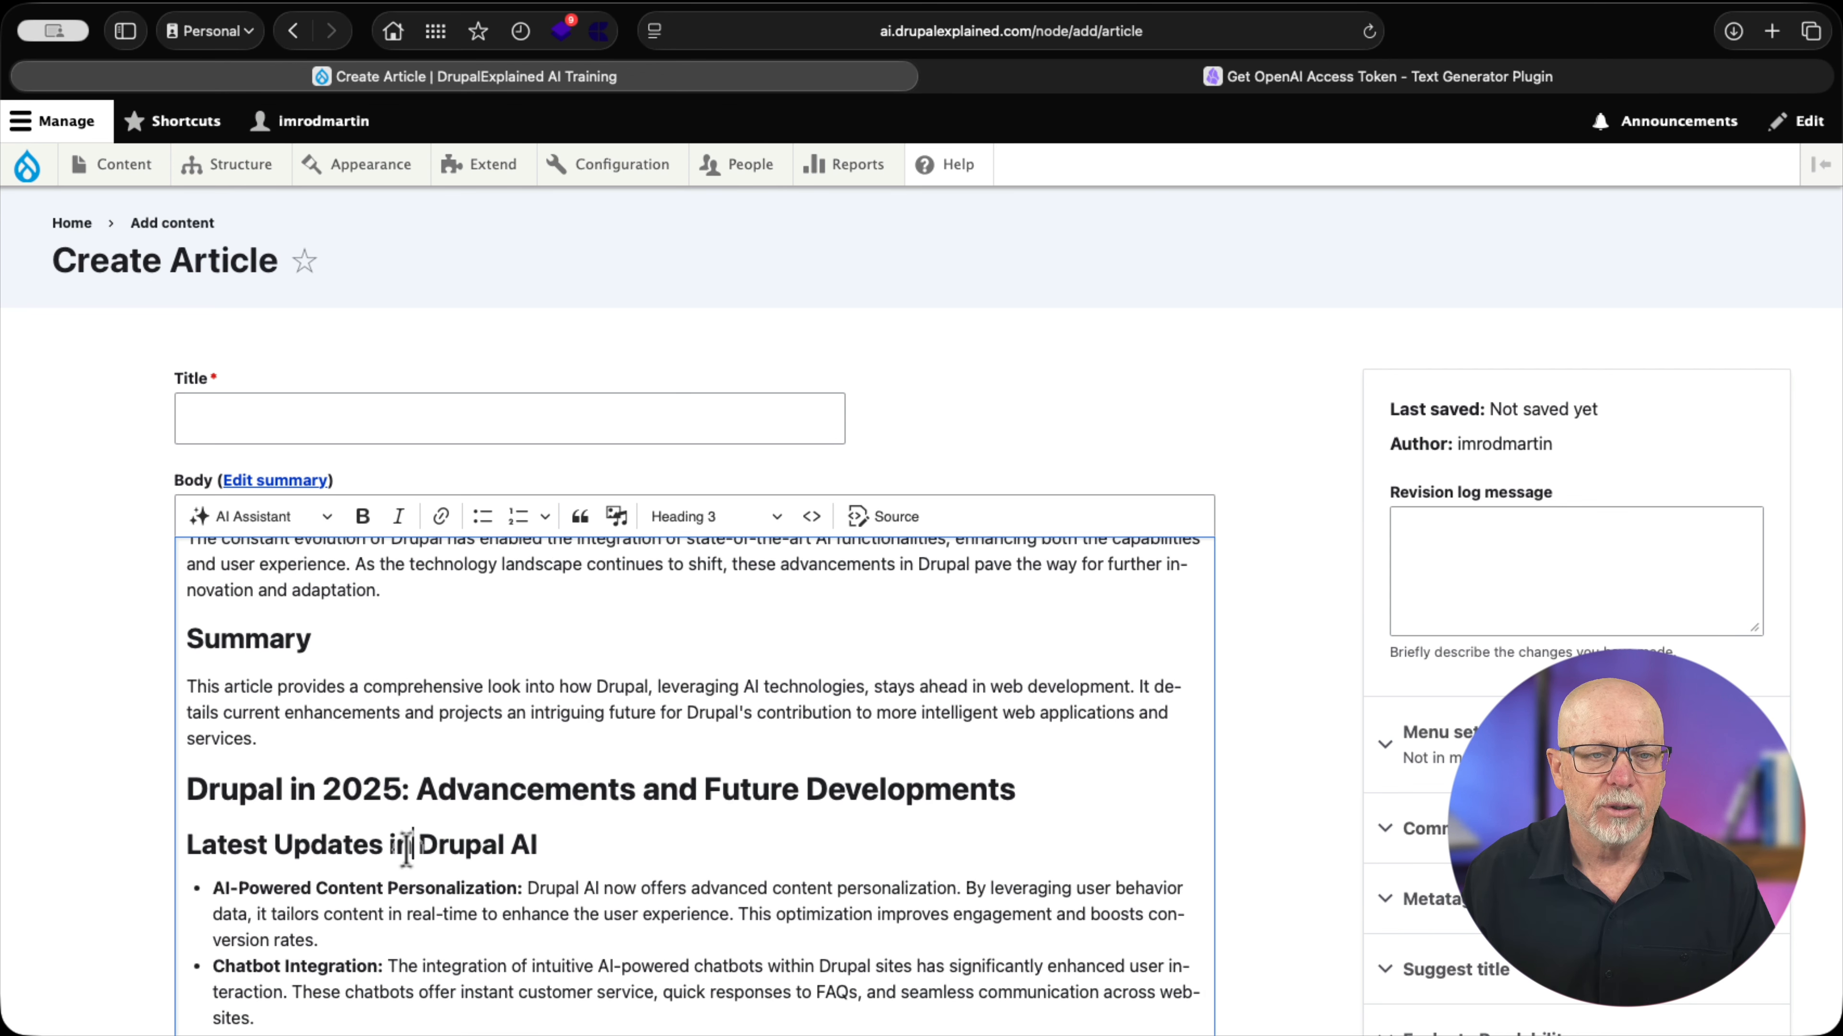
scroll(406, 849, "down", 3)
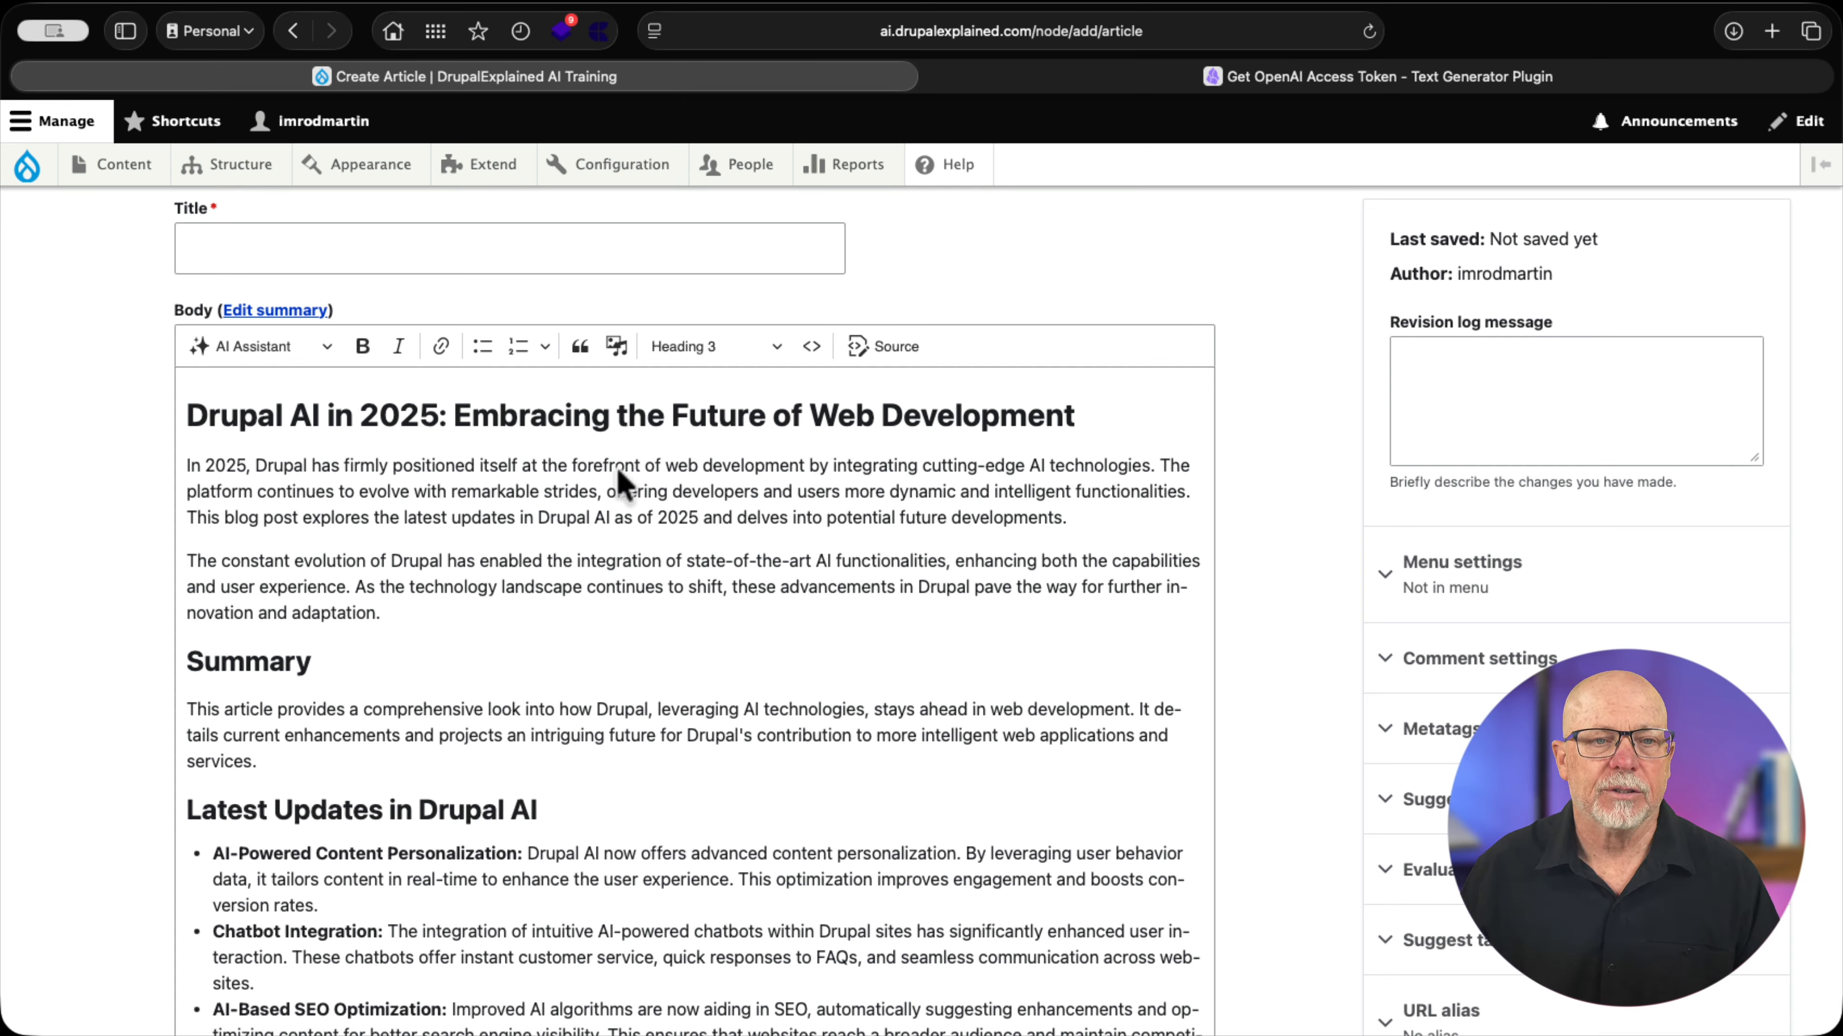
- Misspell "development" as "develpment" in the first paragraph and run the AI Assistant's Fix spelling on the two introductory paragraphs
left_click(752, 467)
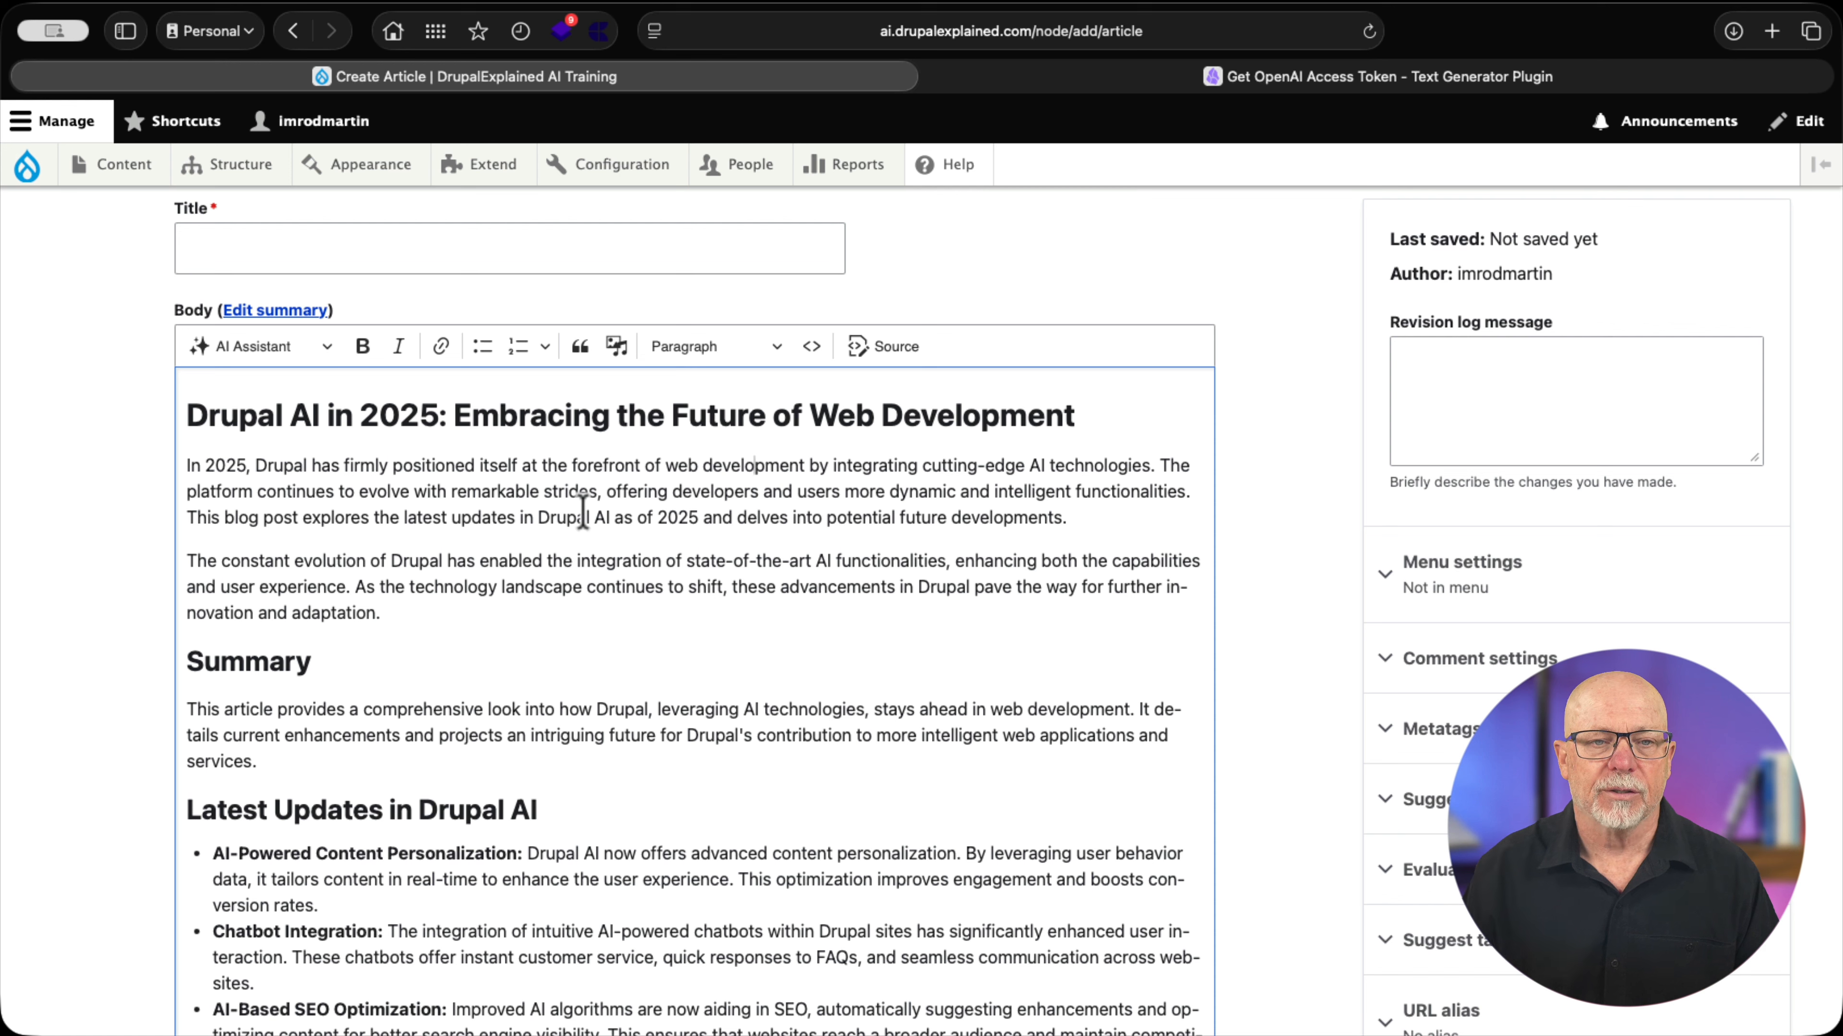
key("BackSpace")
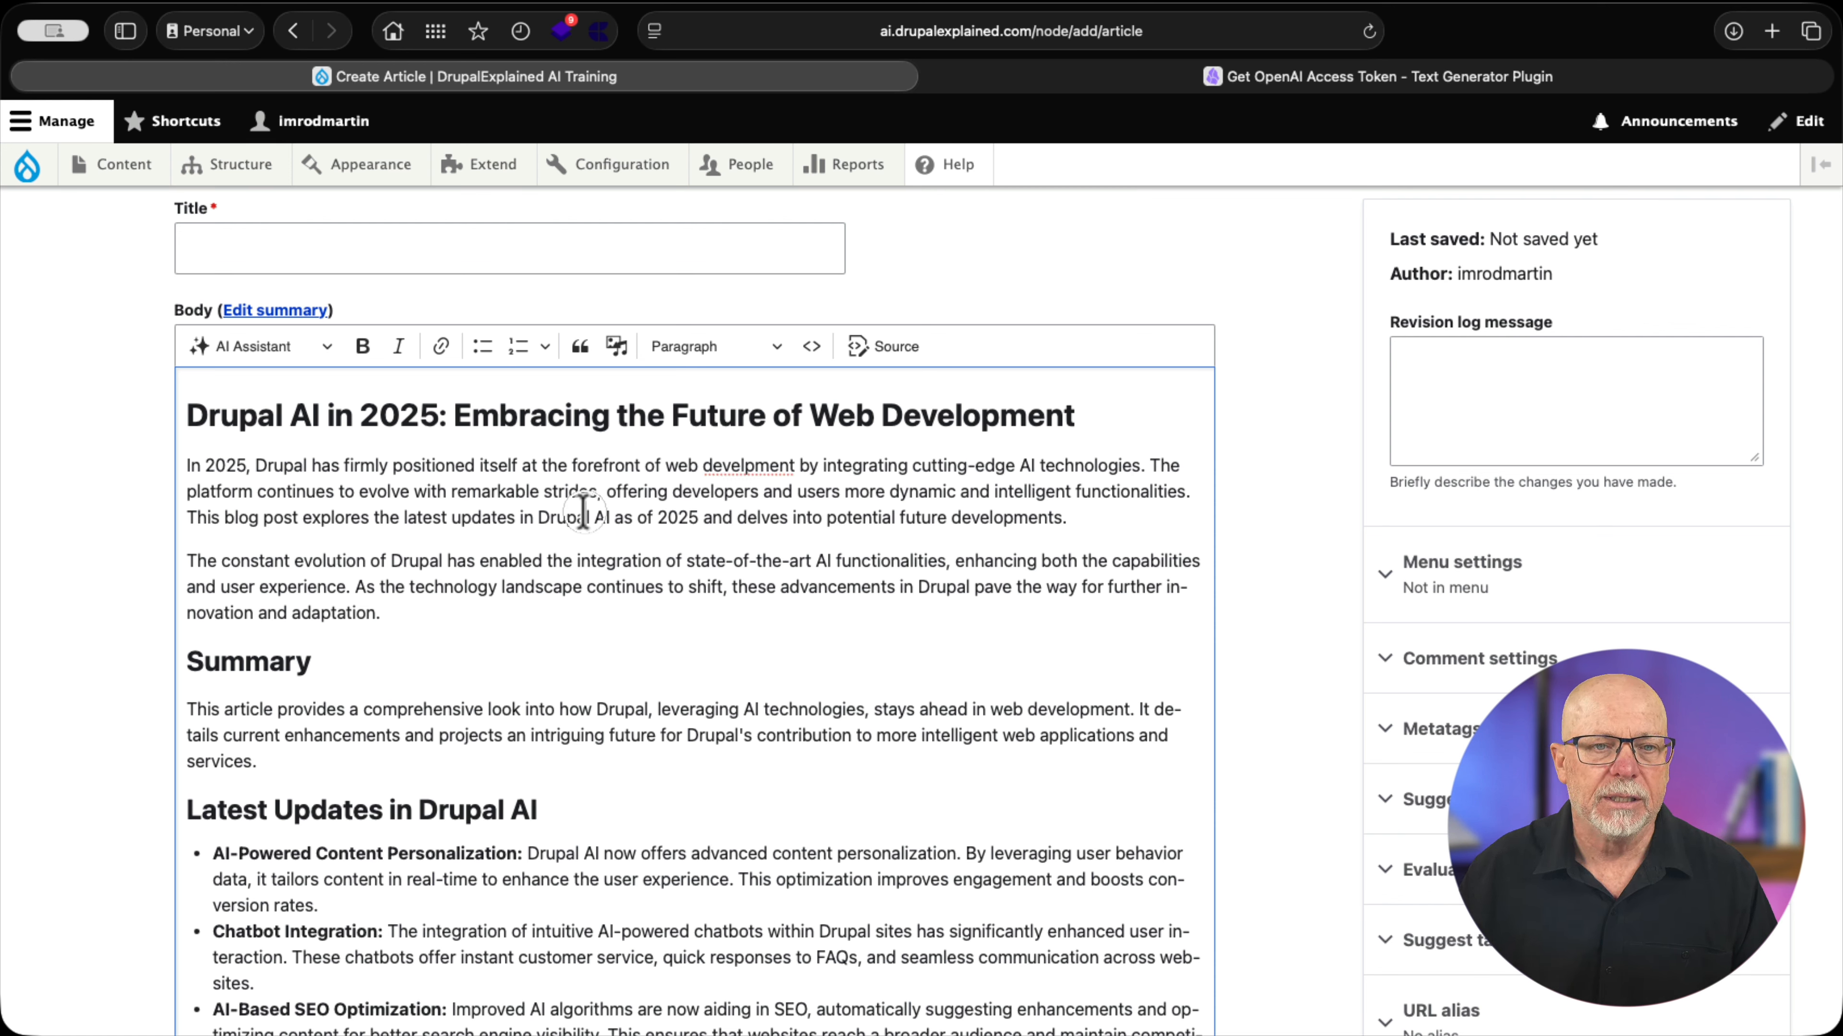
left_click_drag(185, 466, 451, 611)
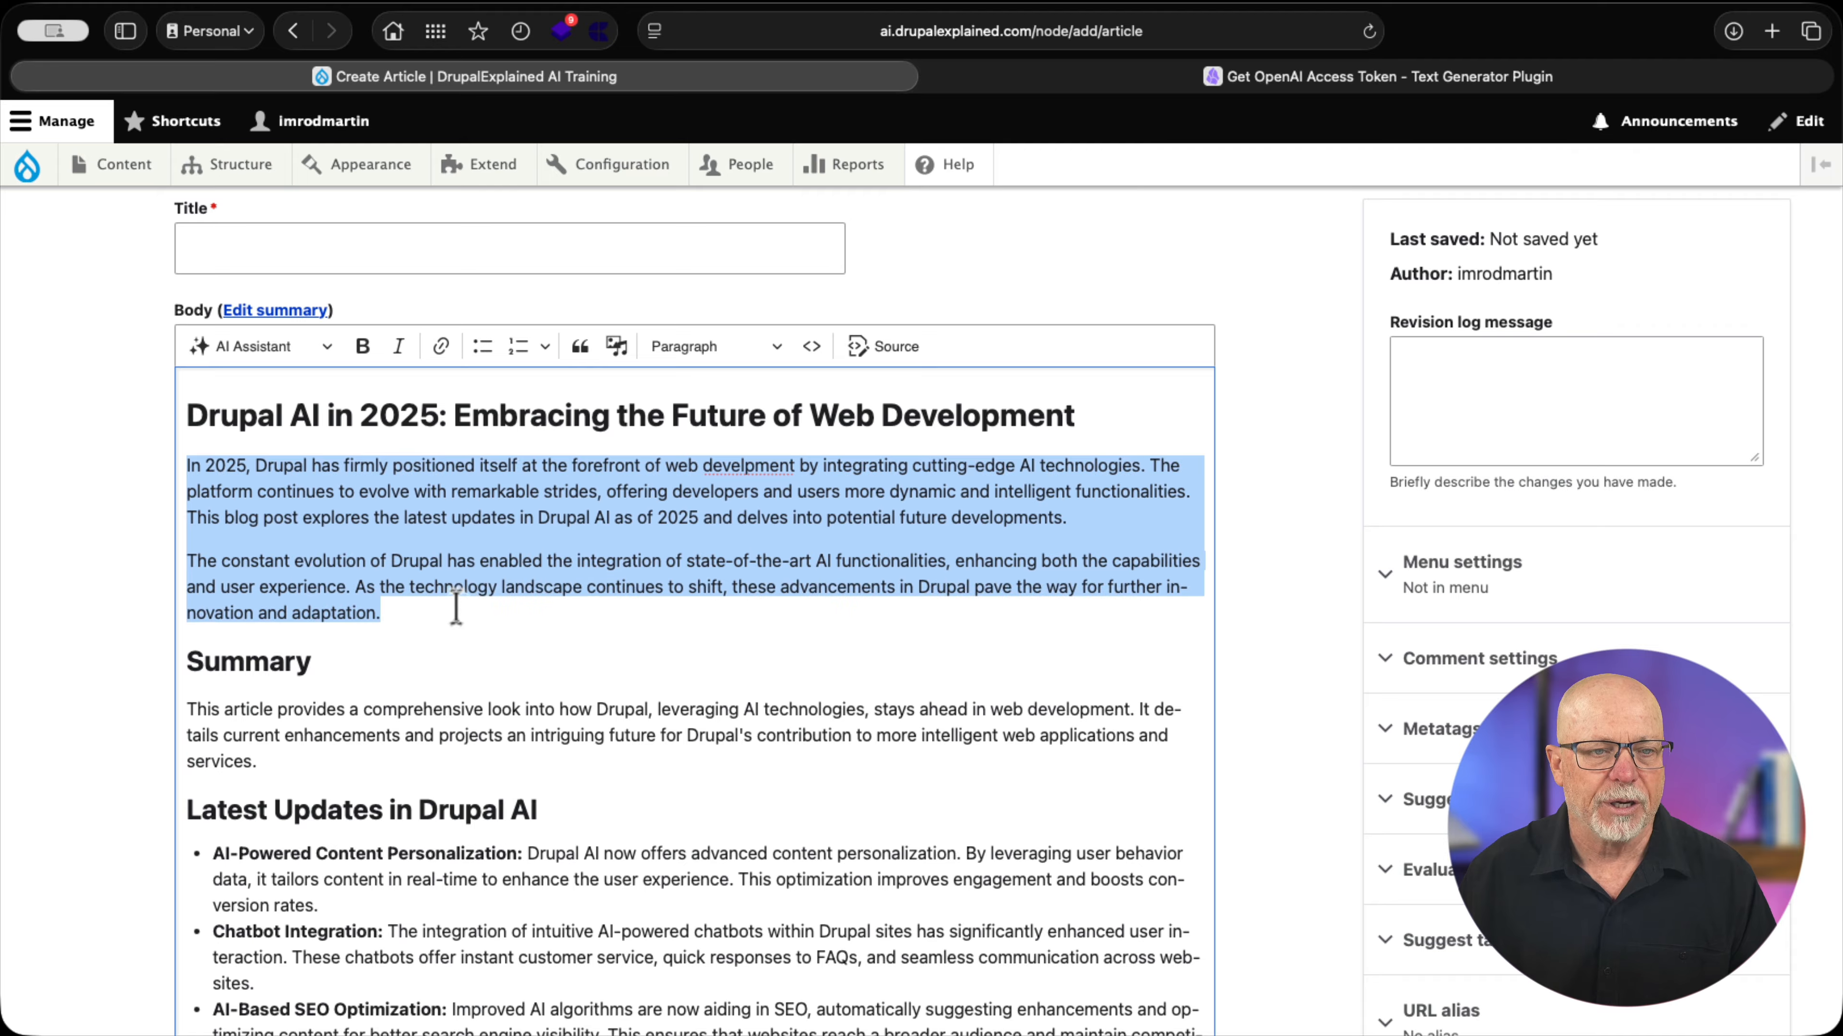
left_click(309, 360)
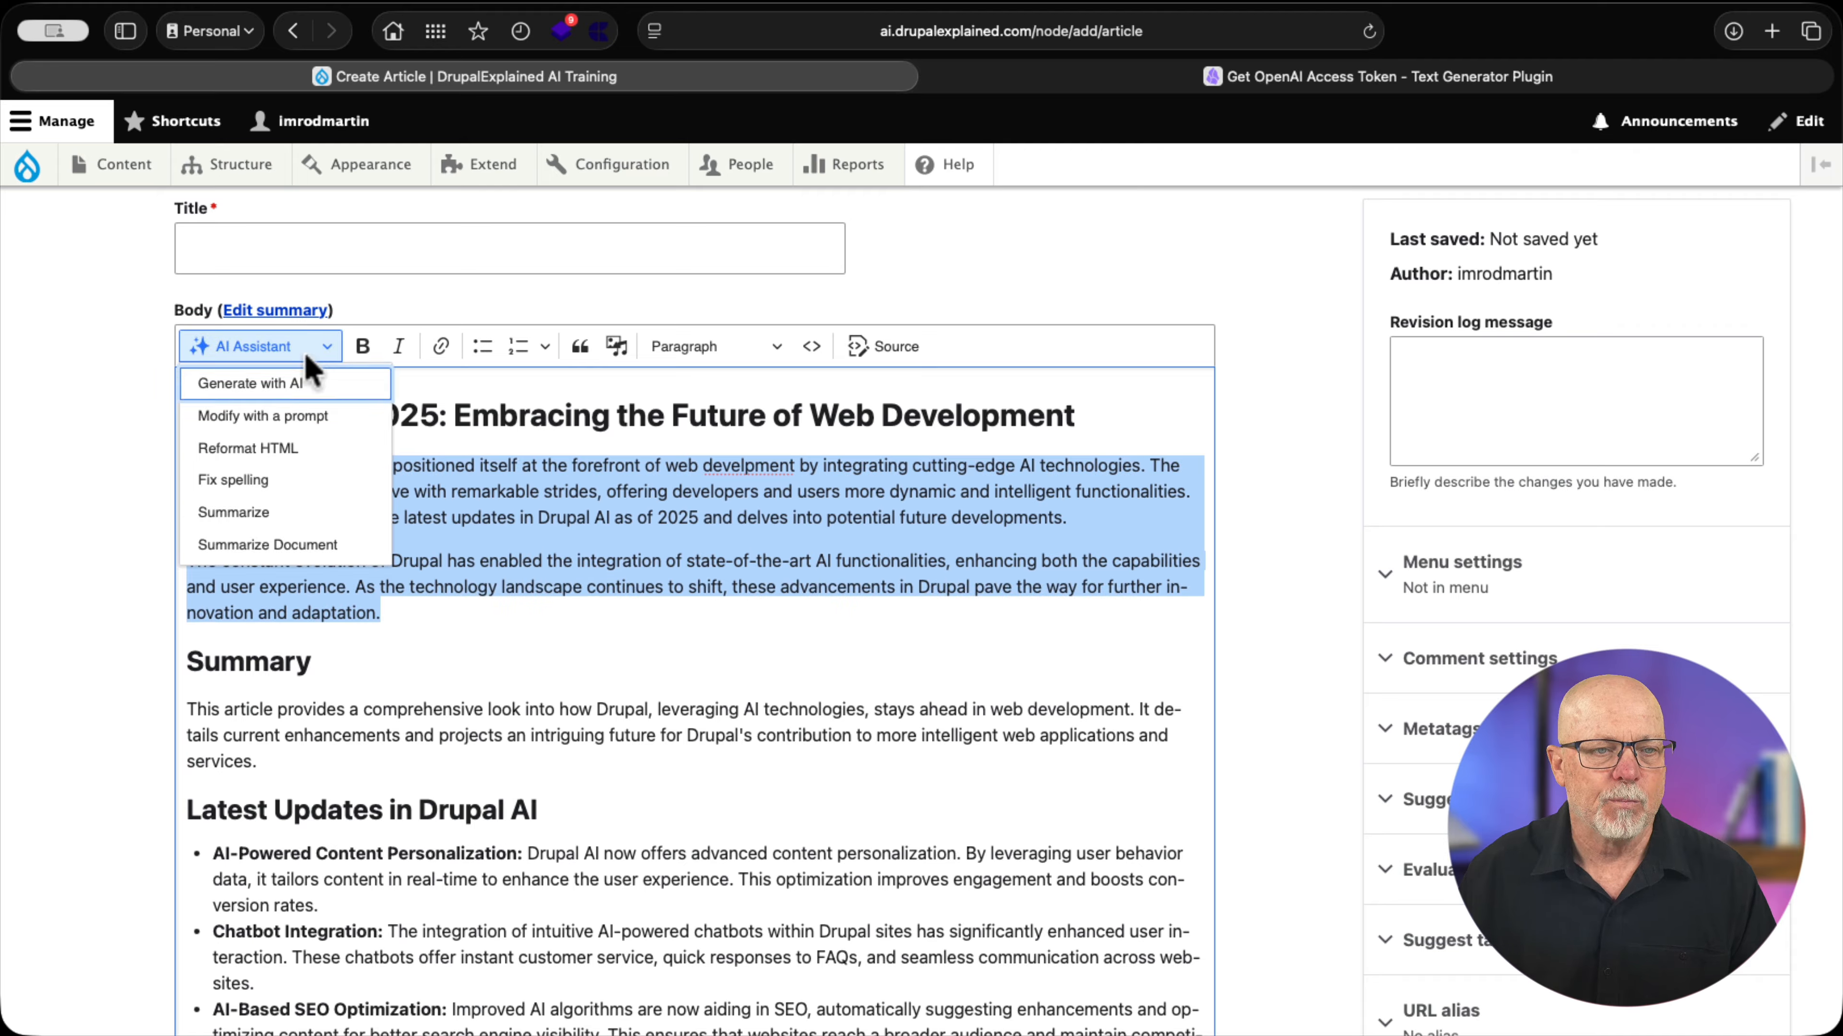
left_click(270, 481)
left_click(1036, 572)
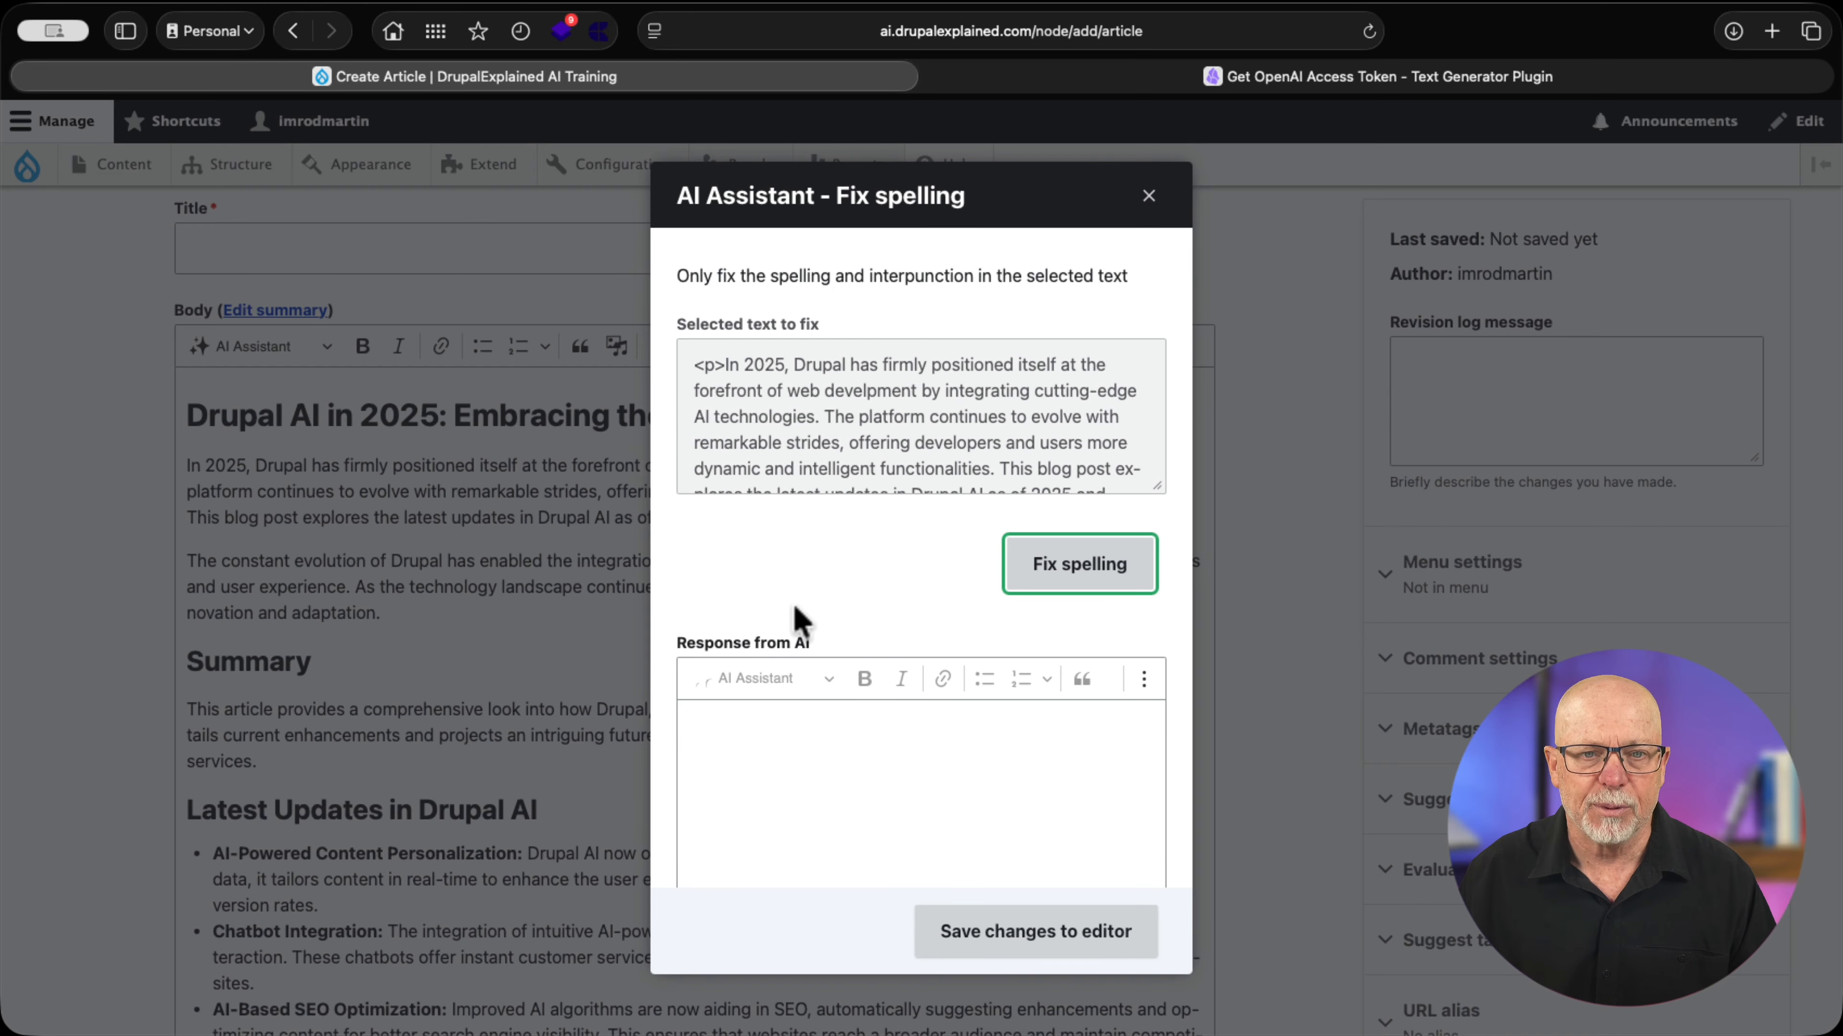
- Check the word "development" in the AI's spelling response and save the corrected paragraphs to the body editor
scroll(792, 605, "down", 5)
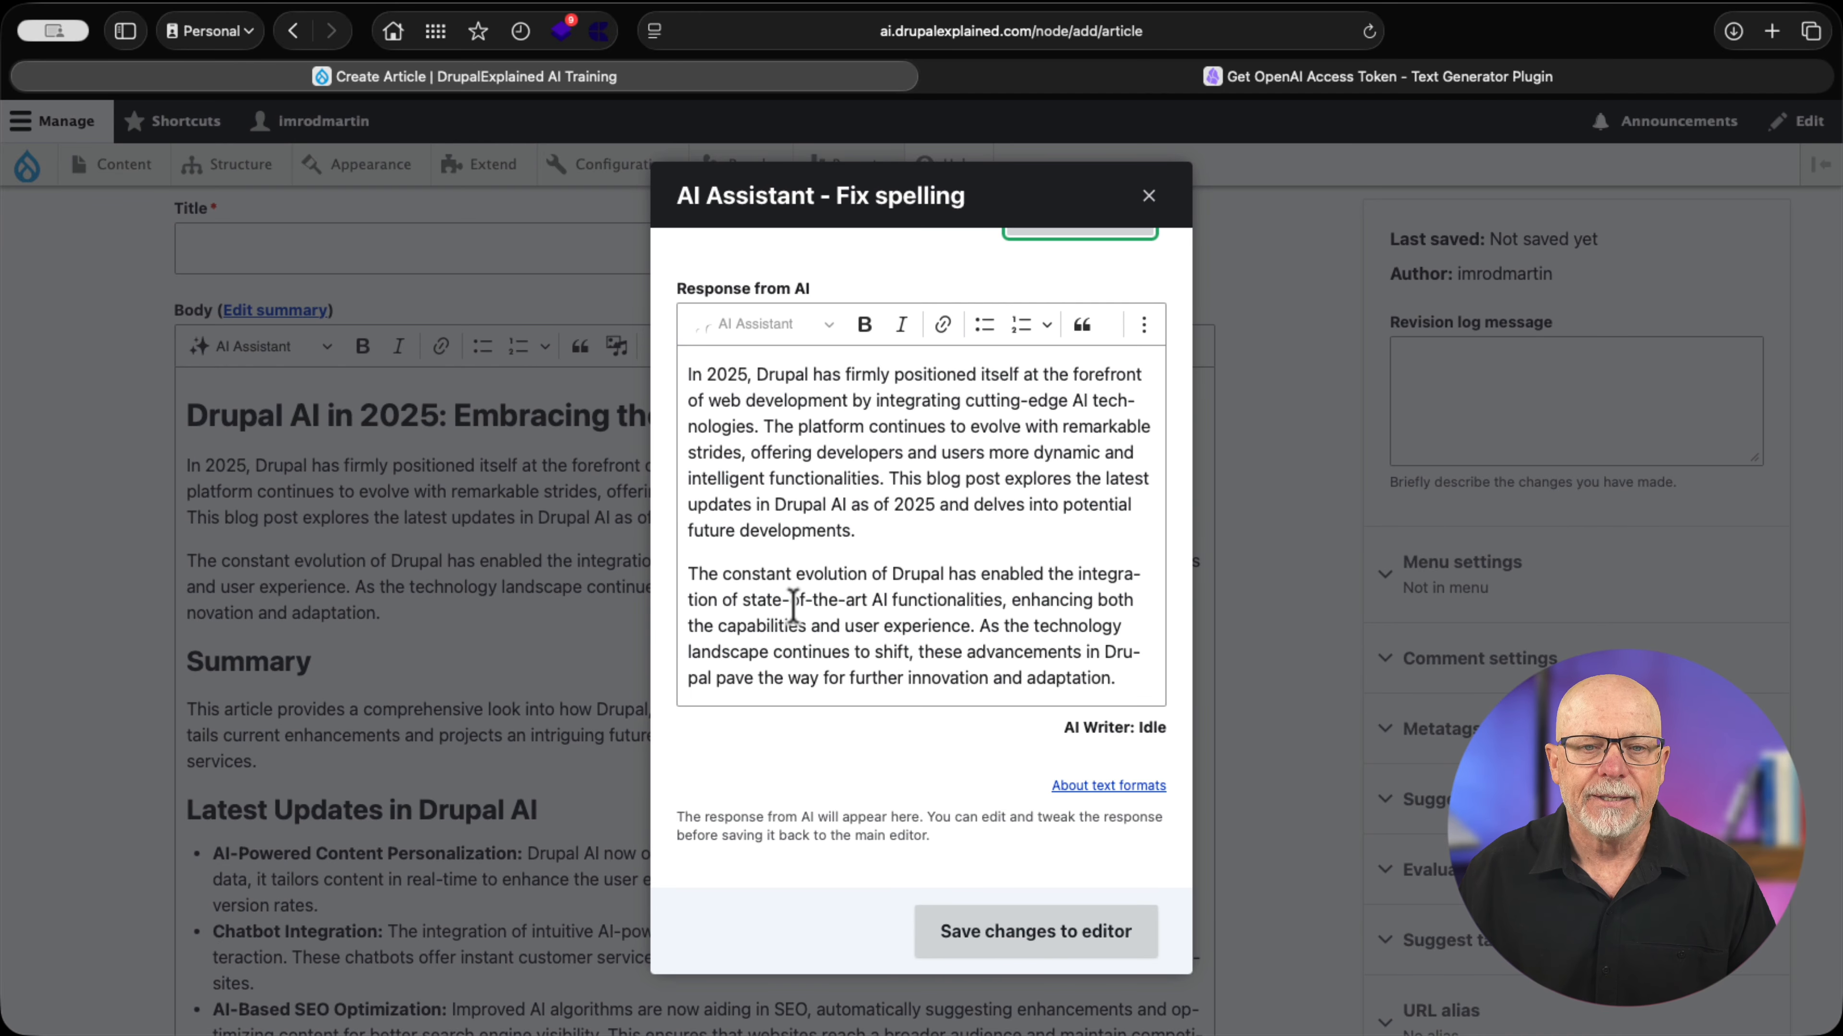
left_click_drag(773, 400, 855, 398)
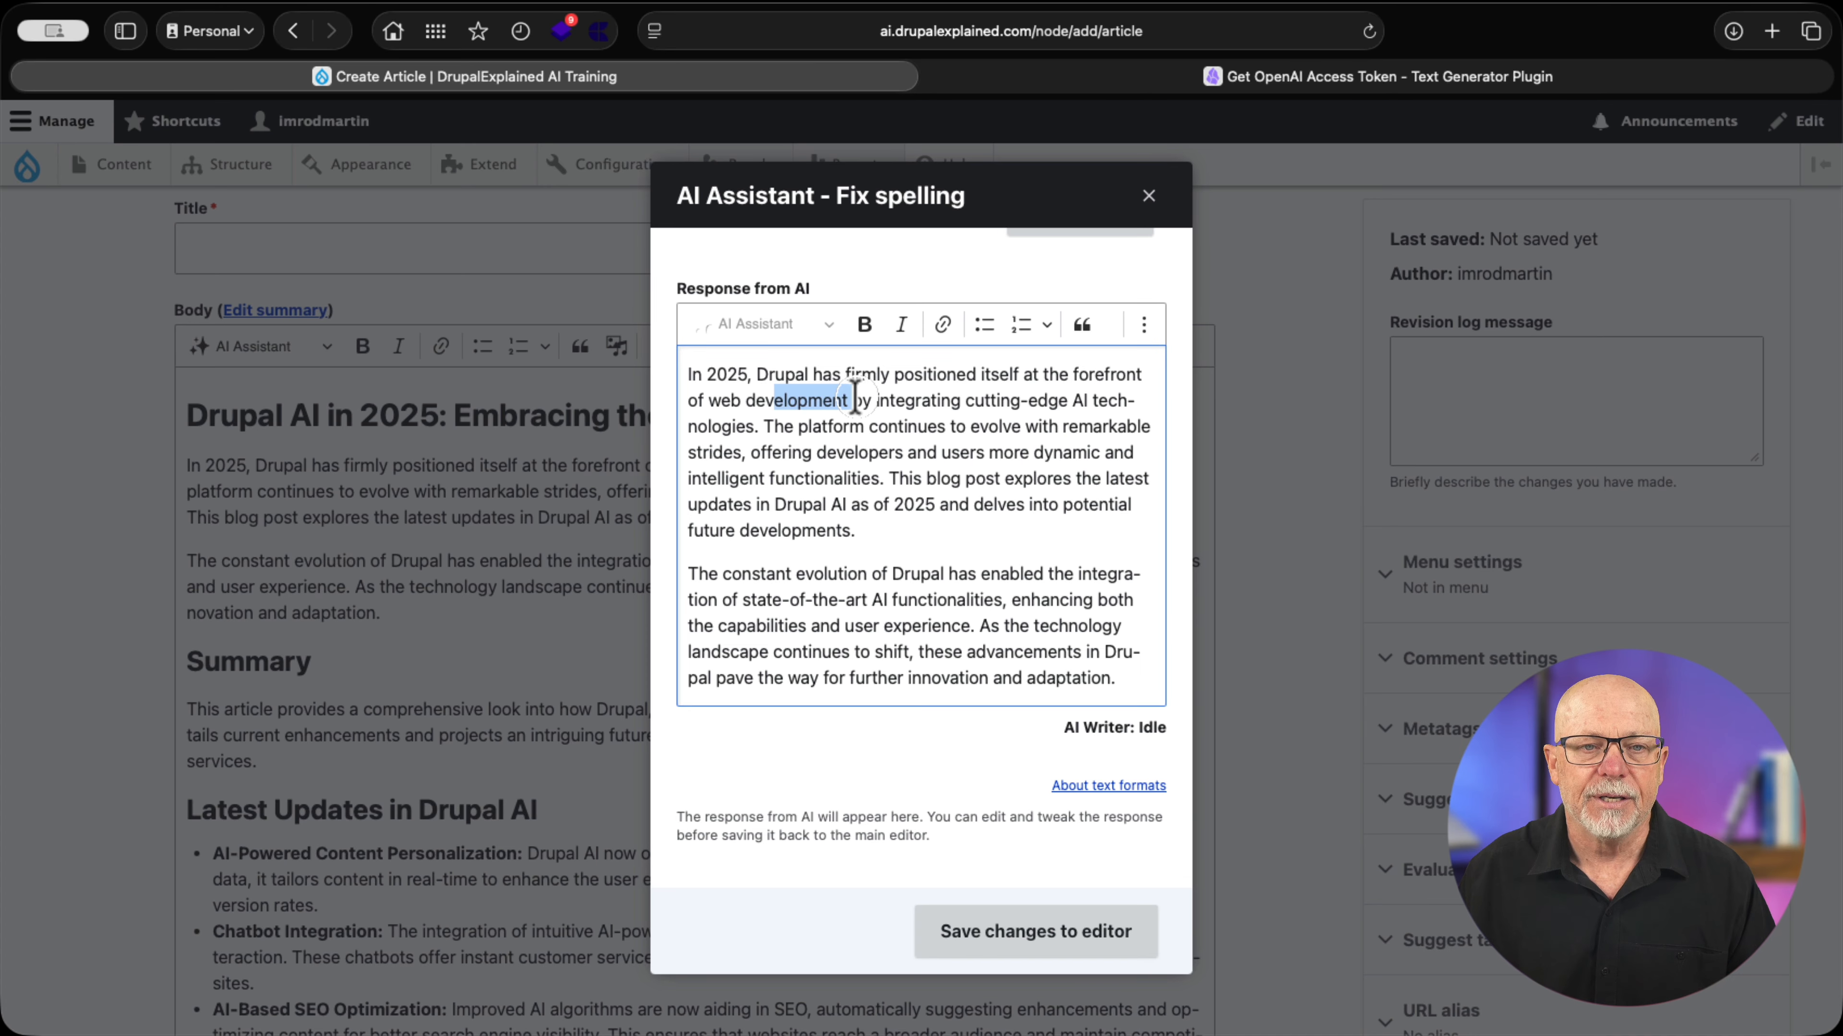
left_click(994, 940)
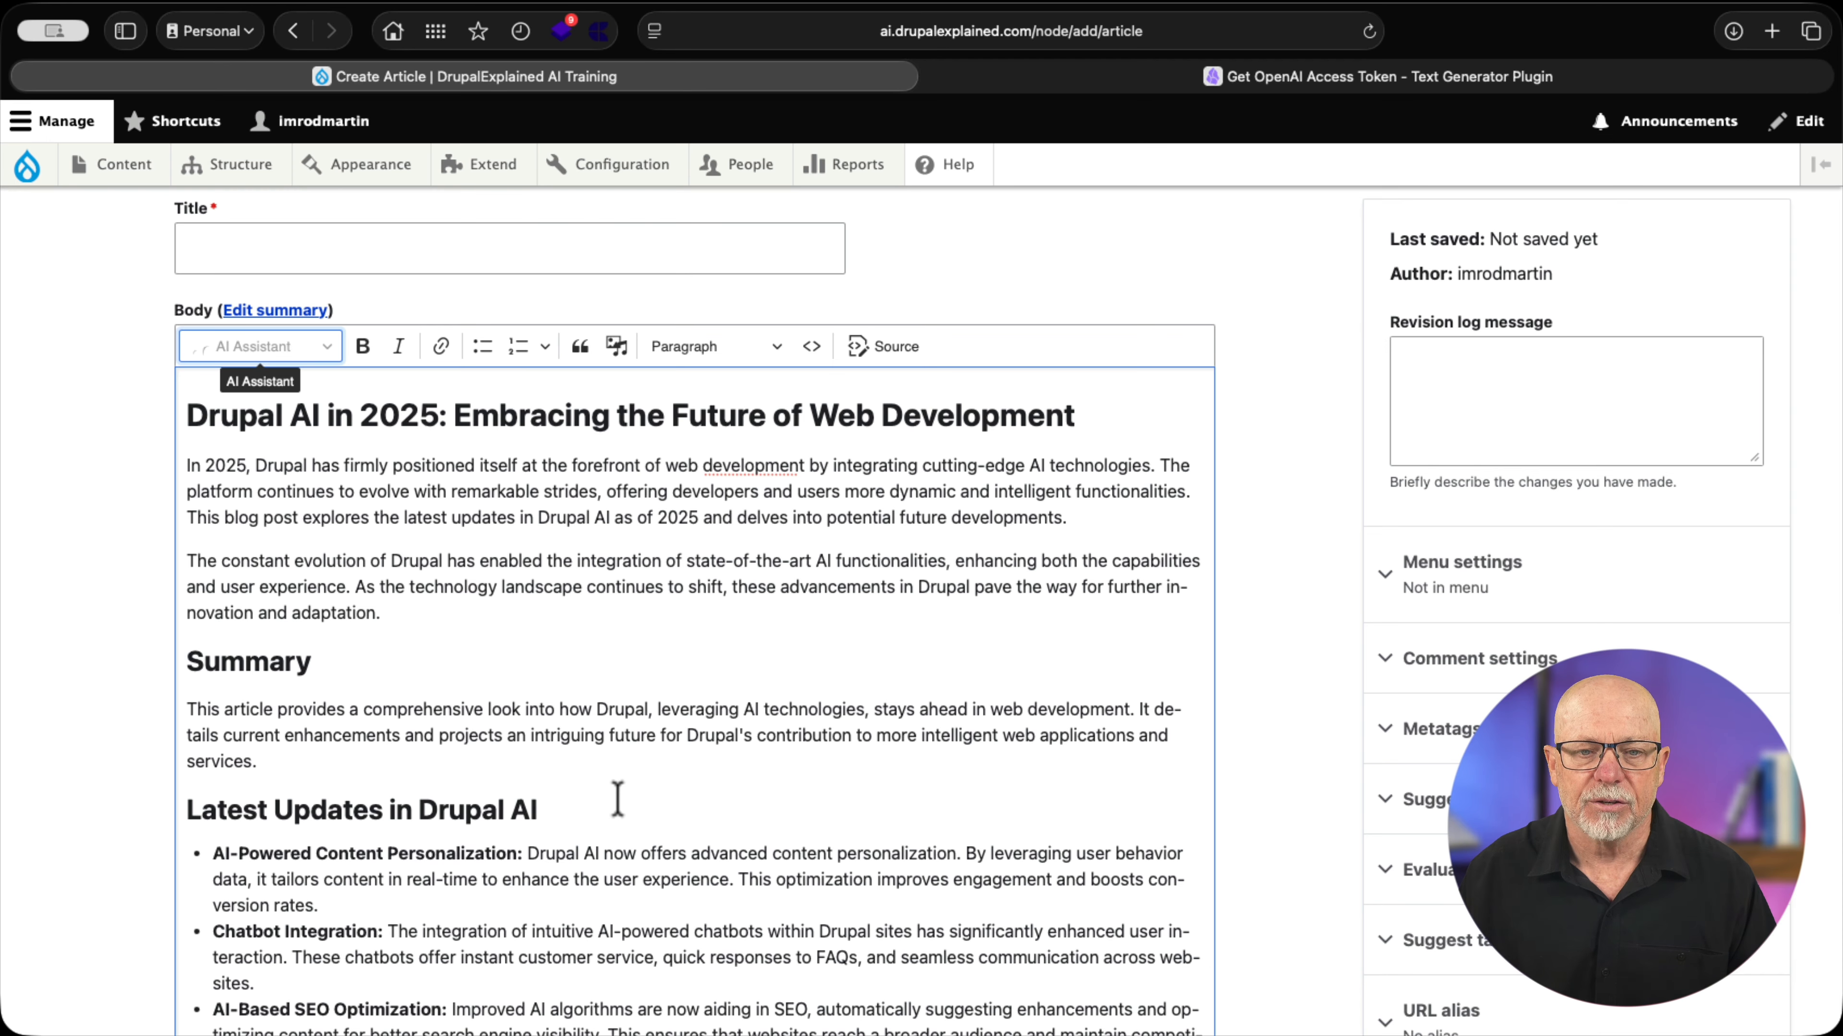